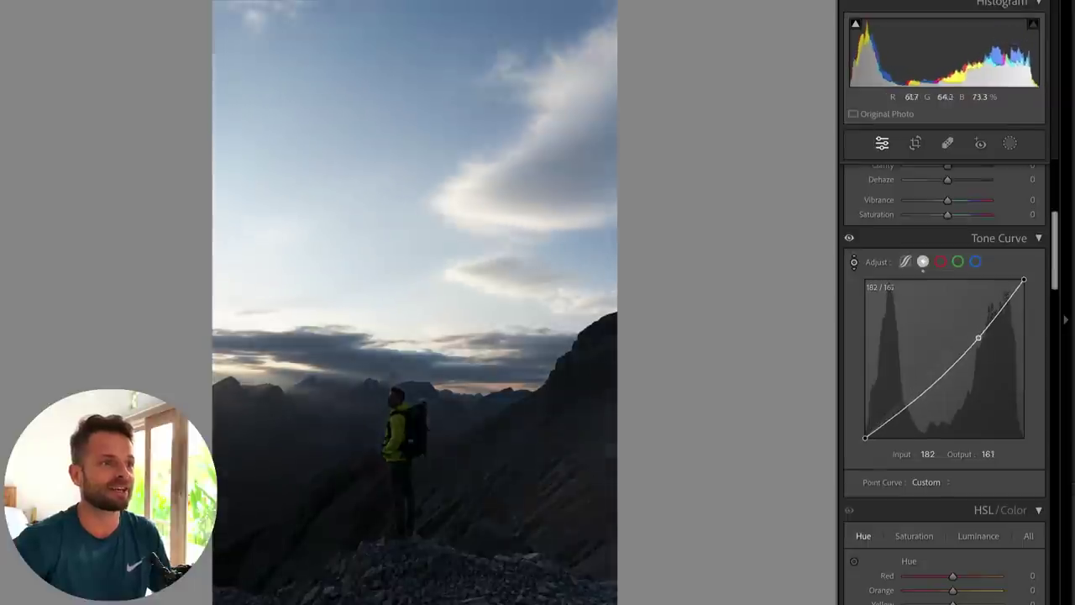
Shape a mild two-point tone curve on the hiker photo, upper point at 173/186.
{"action": "left_click_drag", "start_coordinate": [979, 319], "coordinate": [979, 363]}
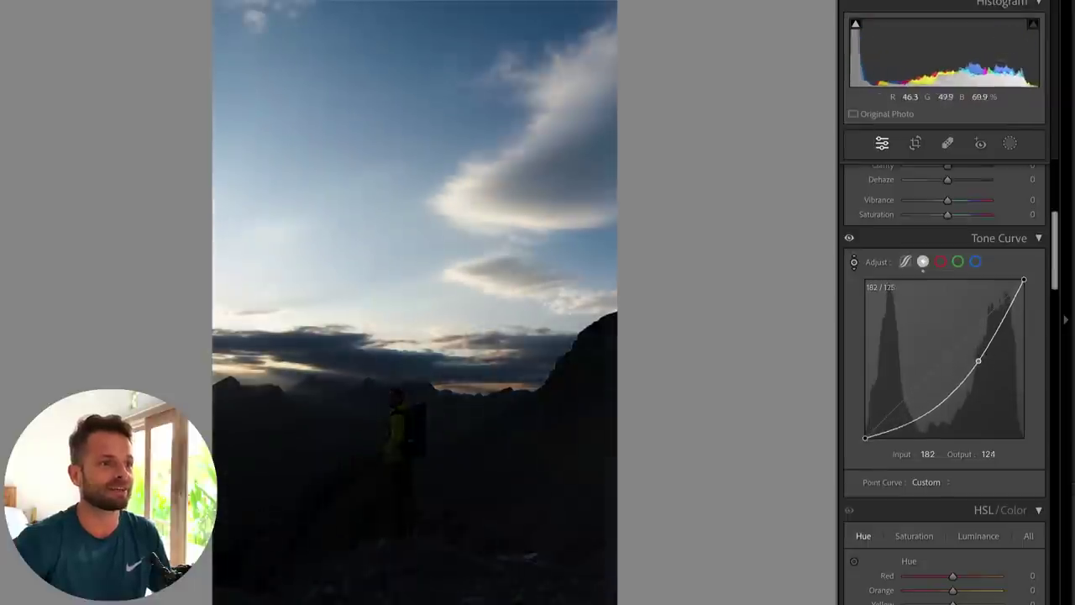
{"action": "left_click_drag", "start_coordinate": [400, 78], "coordinate": [400, 84]}
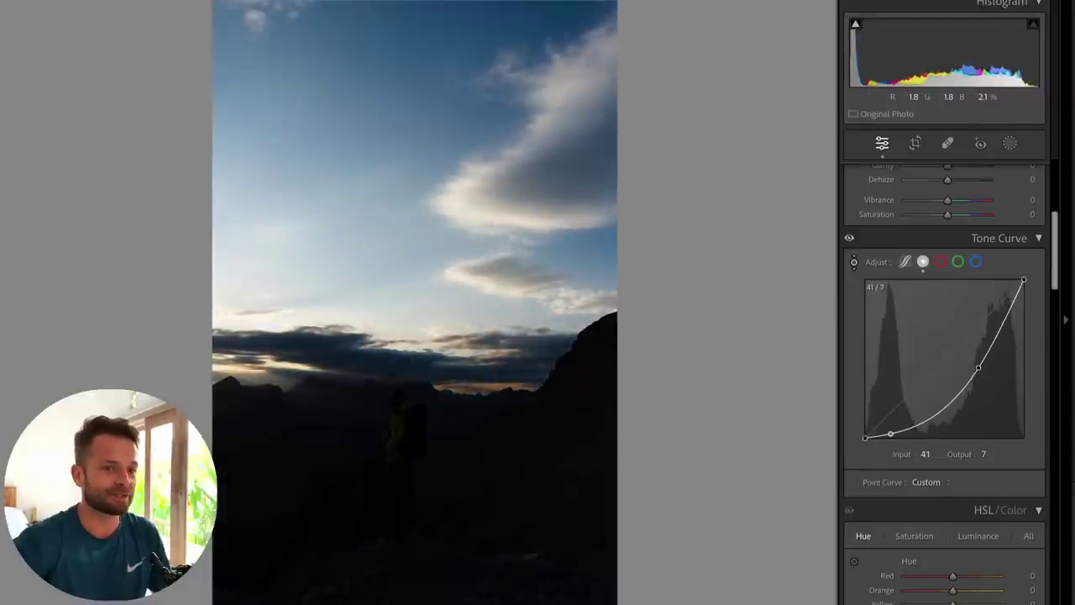
{"action": "left_click_drag", "start_coordinate": [891, 433], "coordinate": [890, 407]}
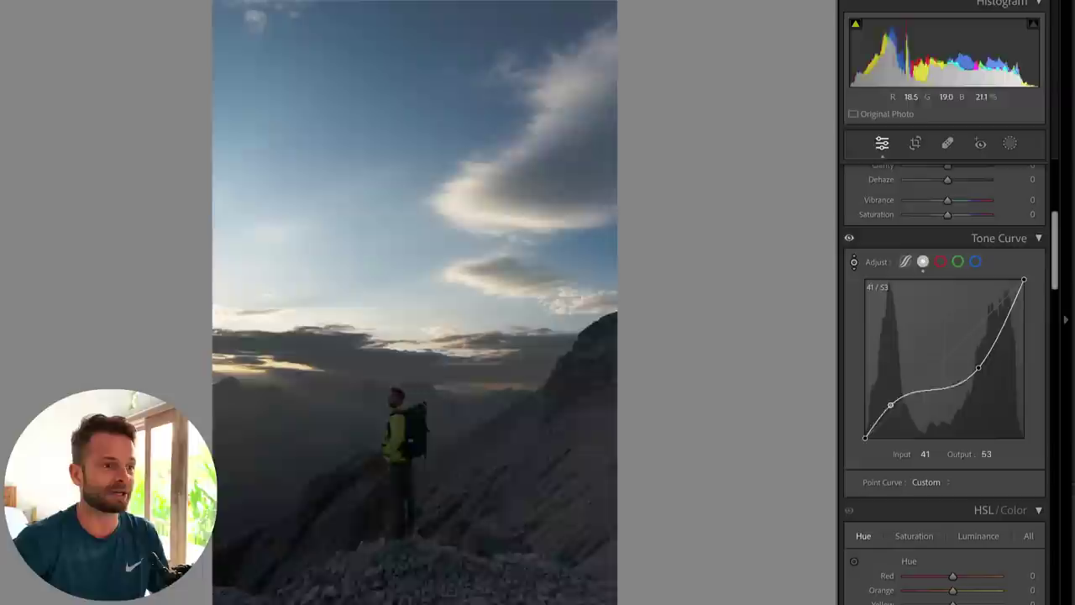
{"action": "left_click_drag", "start_coordinate": [262, 470], "coordinate": [261, 486]}
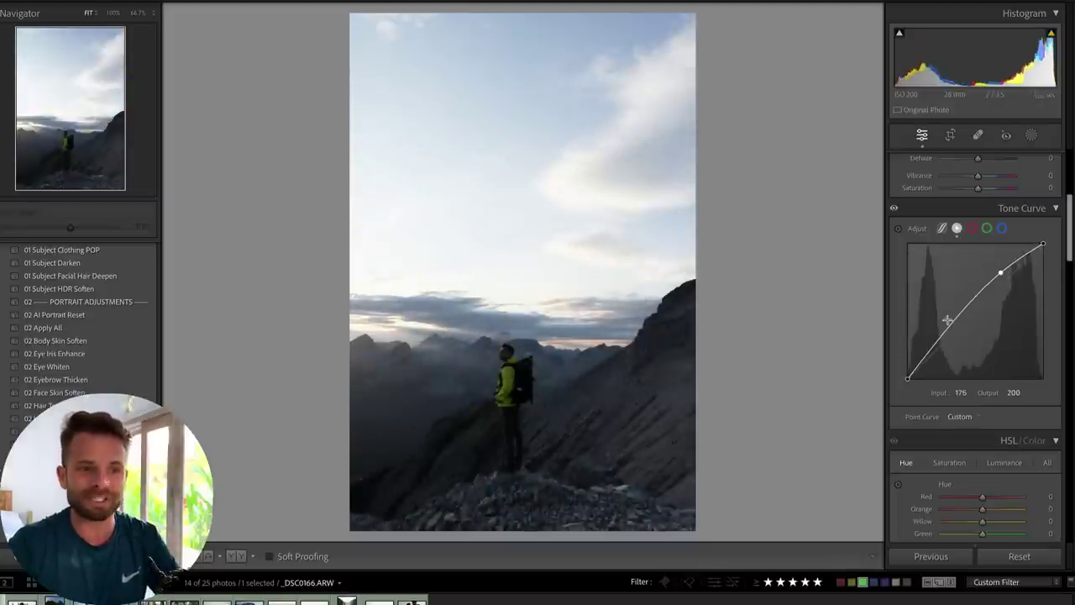
{"action": "left_click_drag", "start_coordinate": [950, 336], "coordinate": [949, 333]}
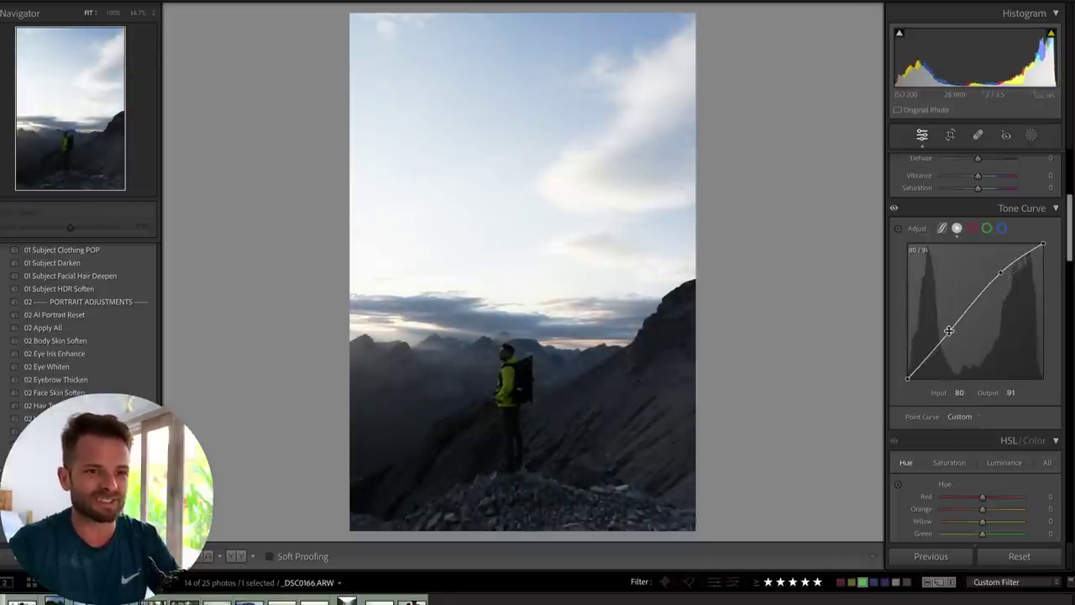
{"action": "left_click_drag", "start_coordinate": [1000, 272], "coordinate": [1000, 280]}
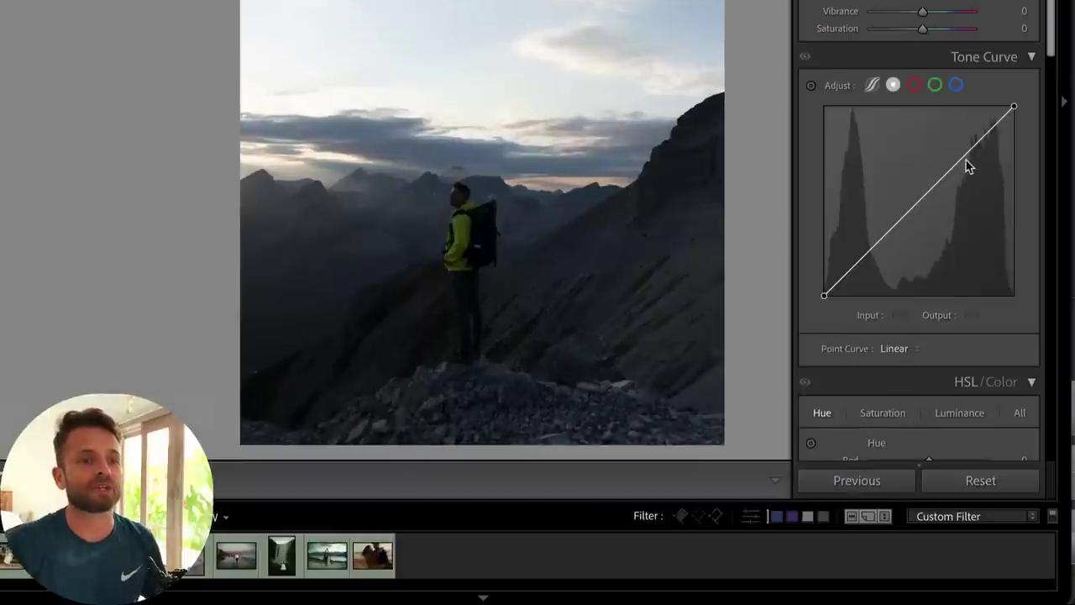
Build a steep S-curve with shadow point 84/29, checking the foreground zoomed in and at Fit.
{"action": "left_click_drag", "start_coordinate": [967, 166], "coordinate": [962, 143]}
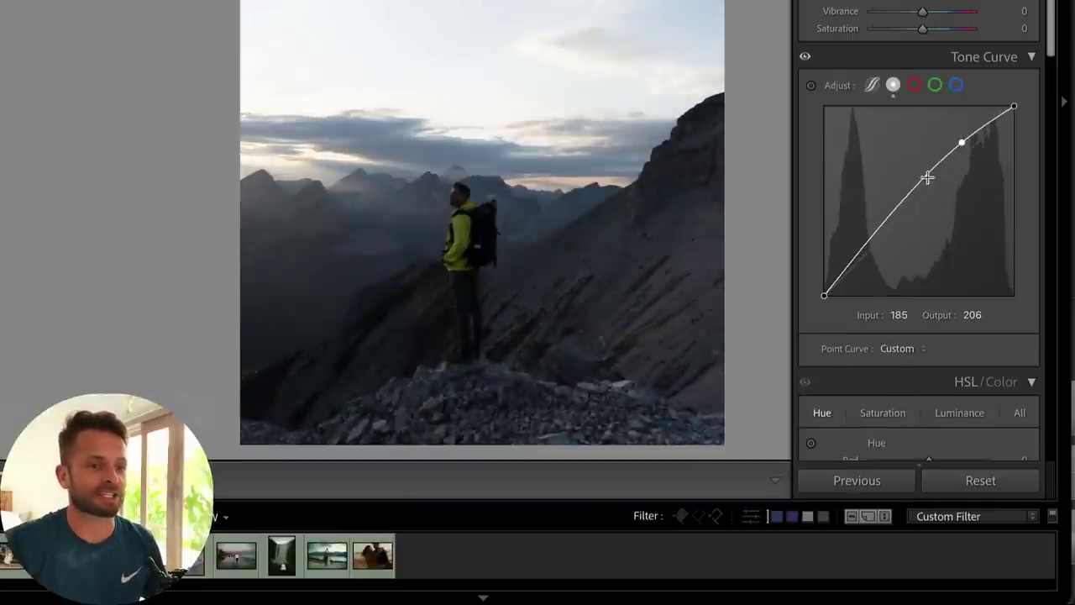
{"action": "left_click_drag", "start_coordinate": [869, 236], "coordinate": [891, 281]}
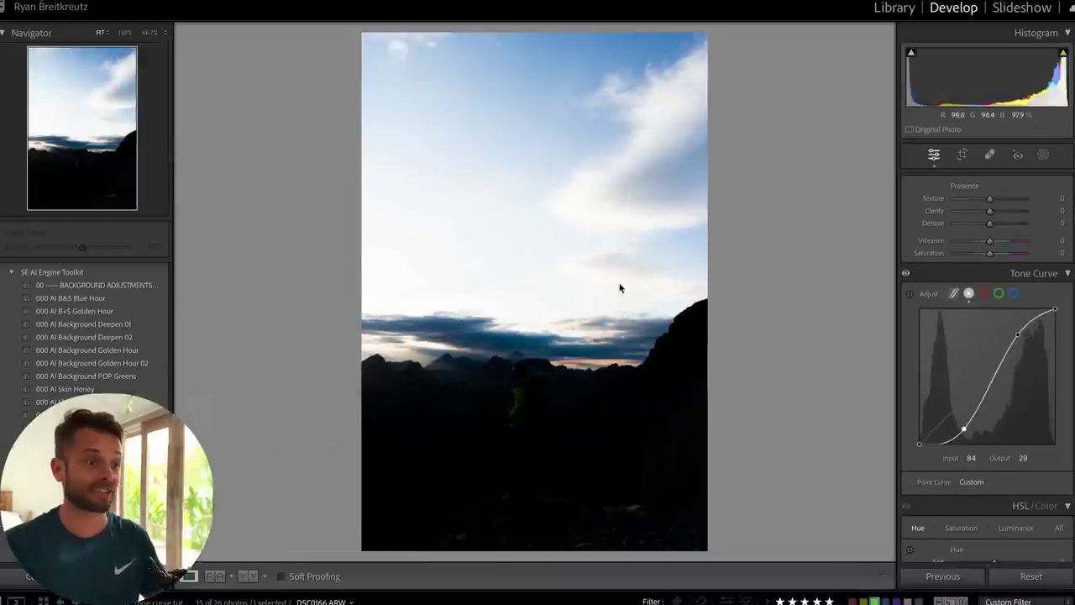
{"action": "left_click", "coordinate": [559, 492]}
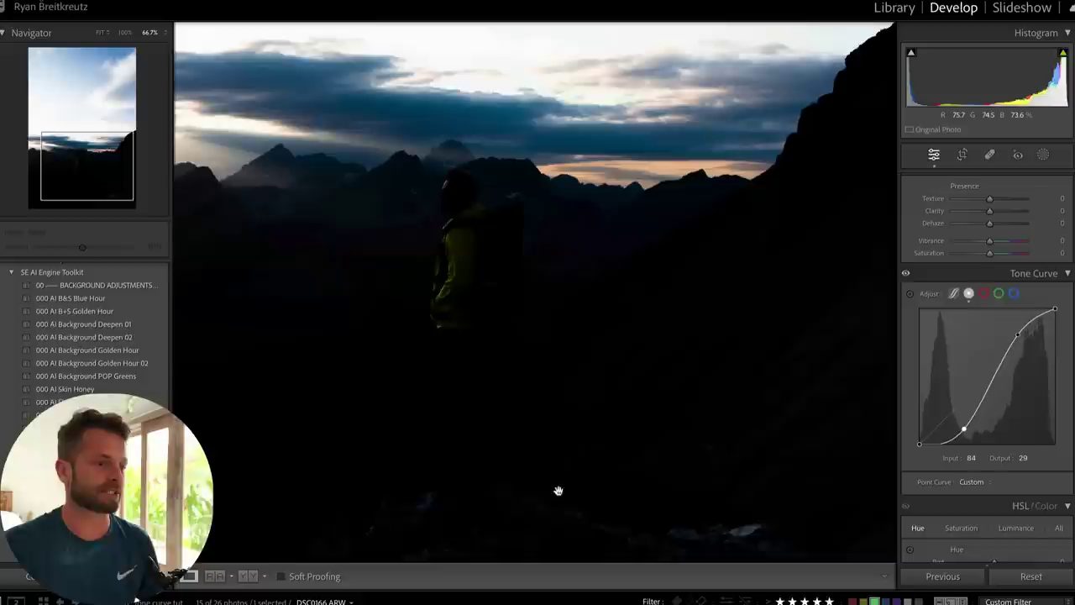
{"action": "left_click", "coordinate": [698, 408]}
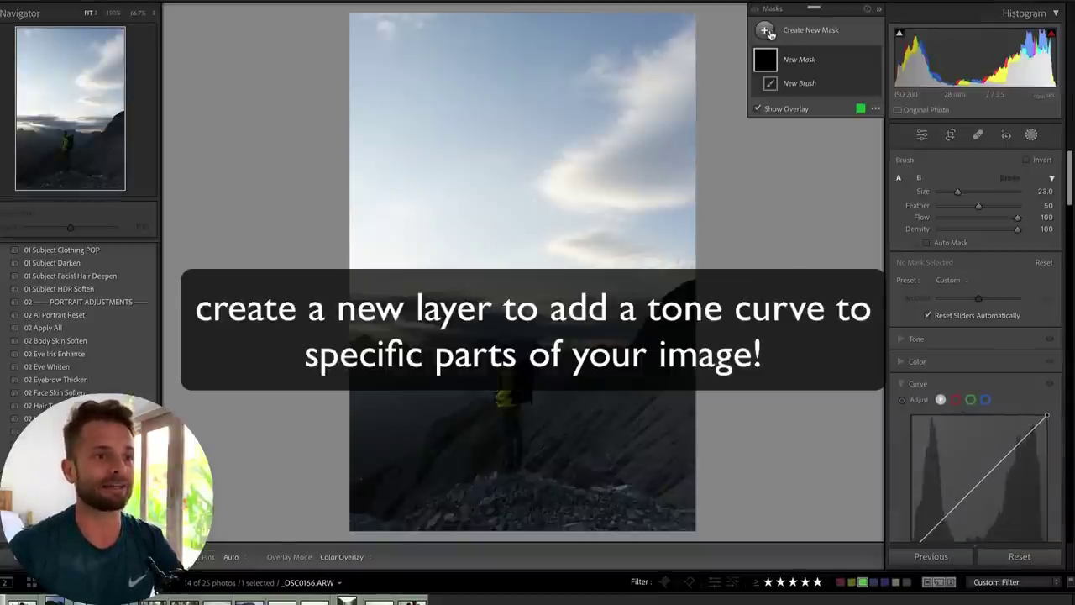
Try a Select Sky mask with an S-curve and toggle it to compare.
{"action": "left_click", "coordinate": [766, 32]}
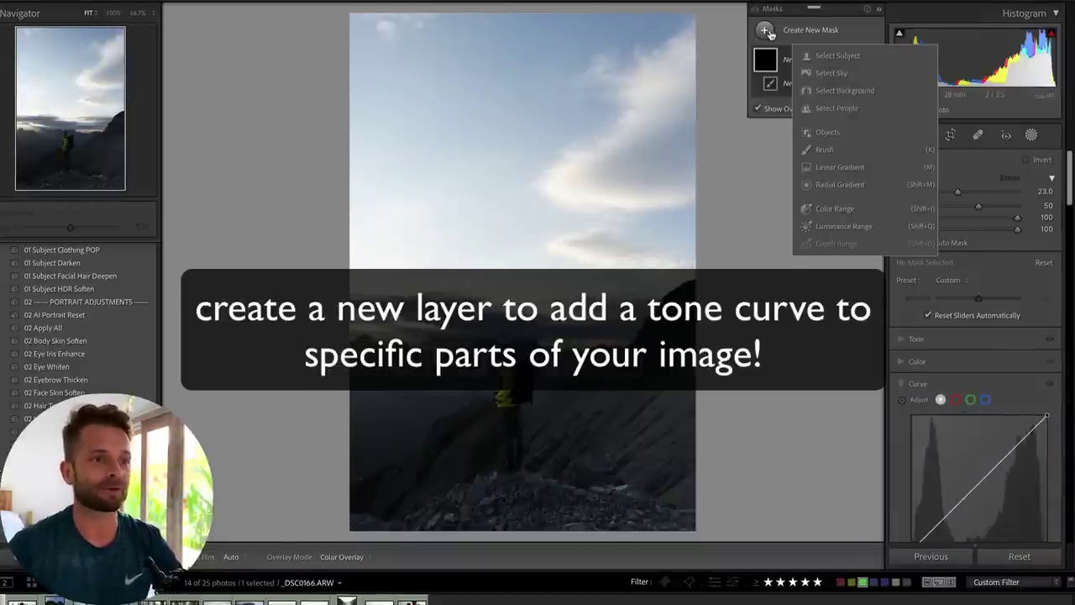
{"action": "left_click", "coordinate": [835, 72]}
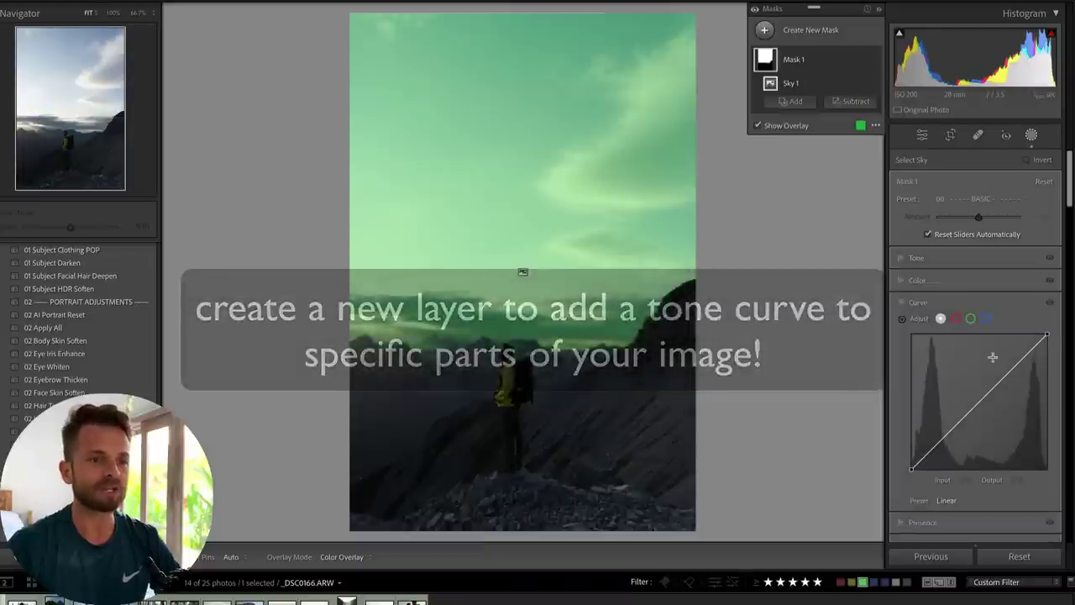
{"action": "left_click_drag", "start_coordinate": [1010, 371], "coordinate": [1006, 359]}
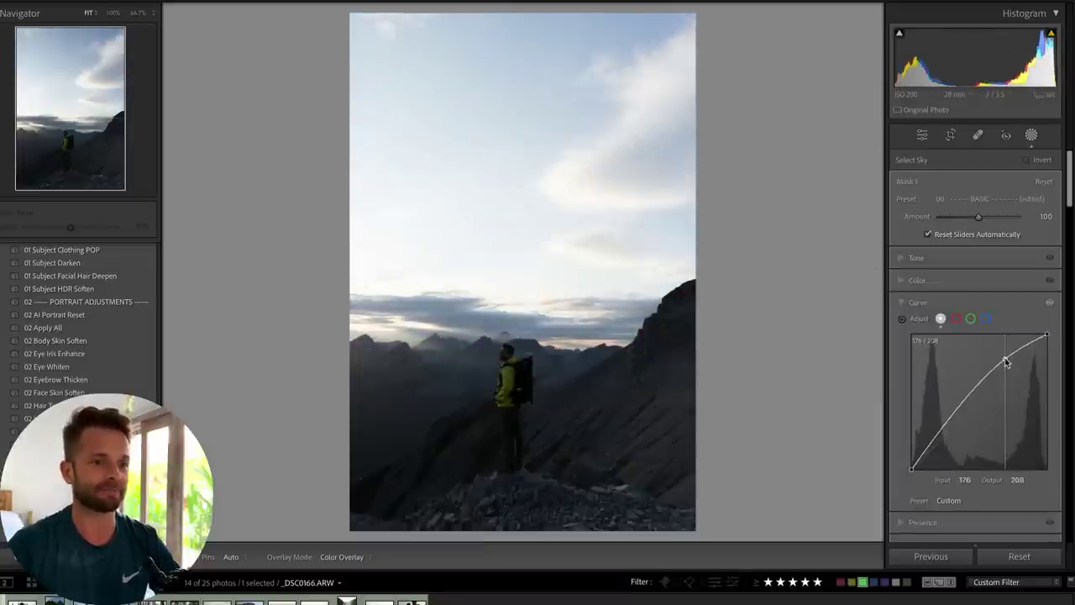
{"action": "left_click_drag", "start_coordinate": [951, 420], "coordinate": [954, 445]}
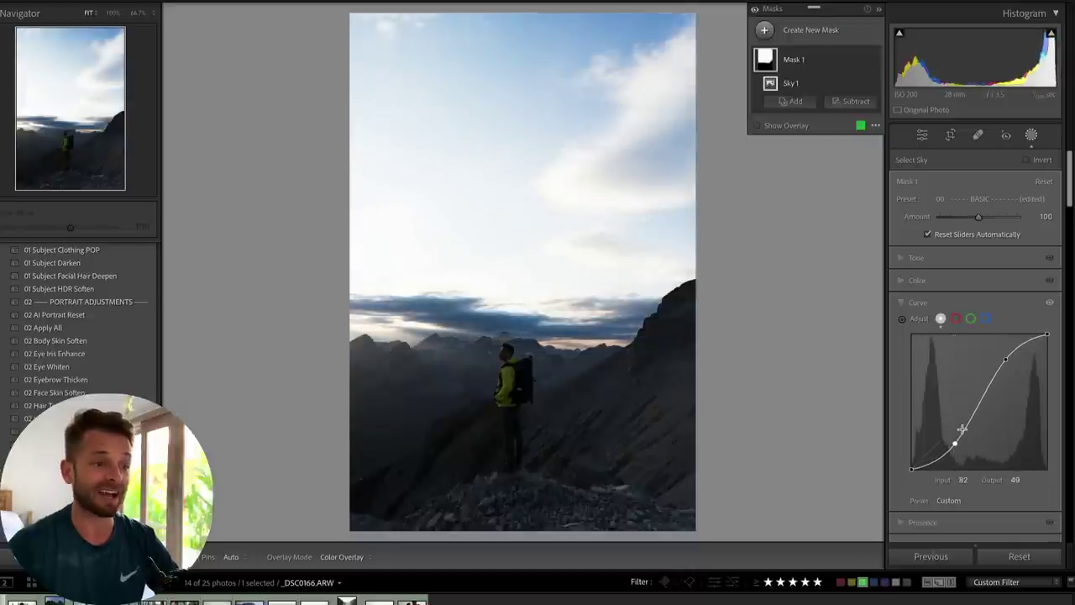
{"action": "left_click", "coordinate": [1049, 303]}
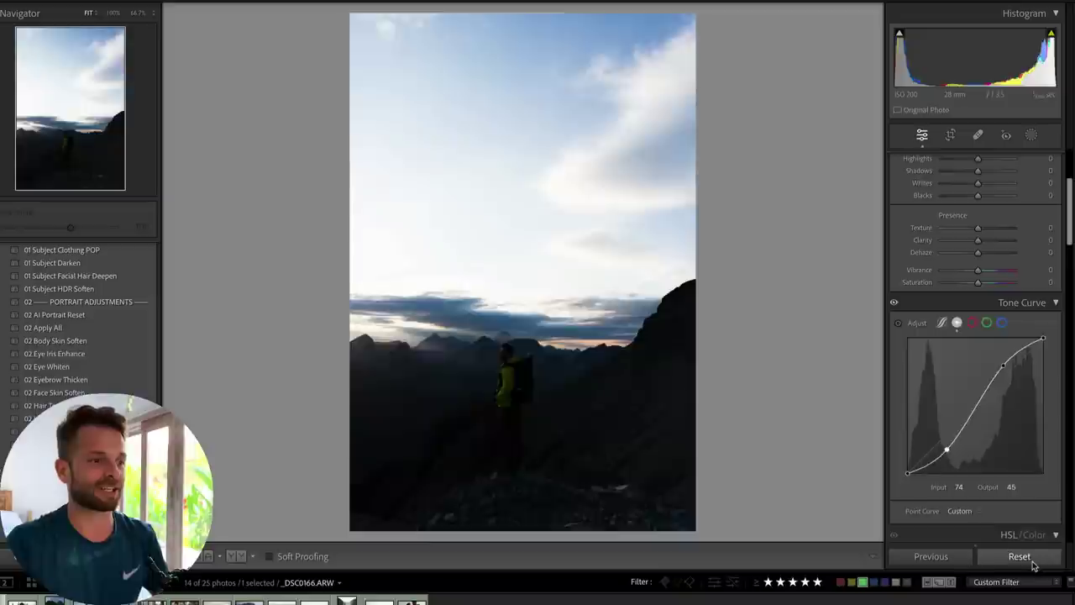
Reset all the photo's adjustments and create a fresh Select Sky mask.
{"action": "left_click", "coordinate": [1033, 560]}
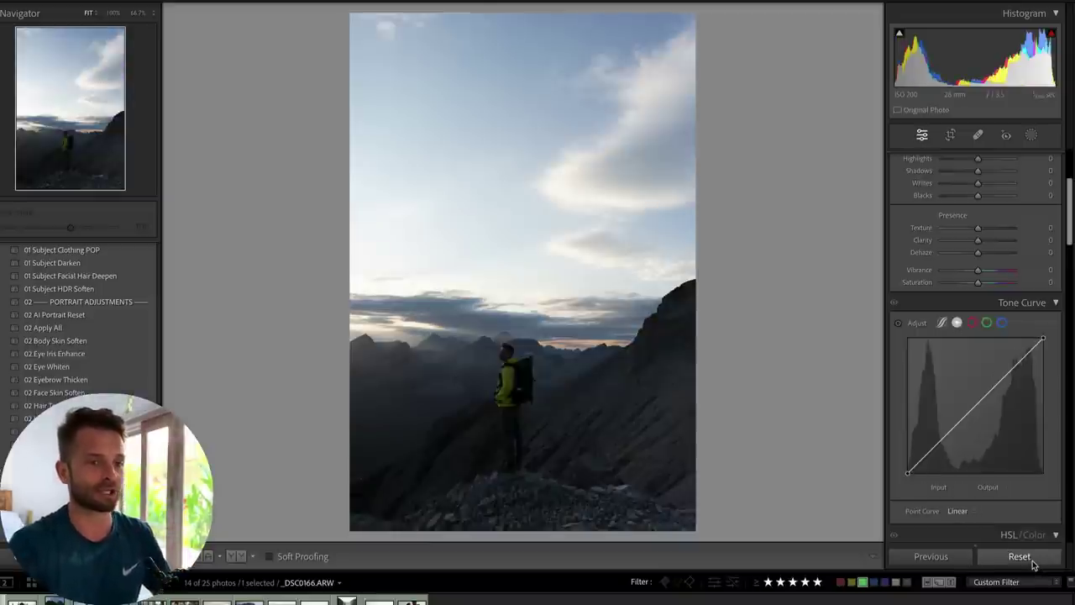
{"action": "key", "text": "k"}
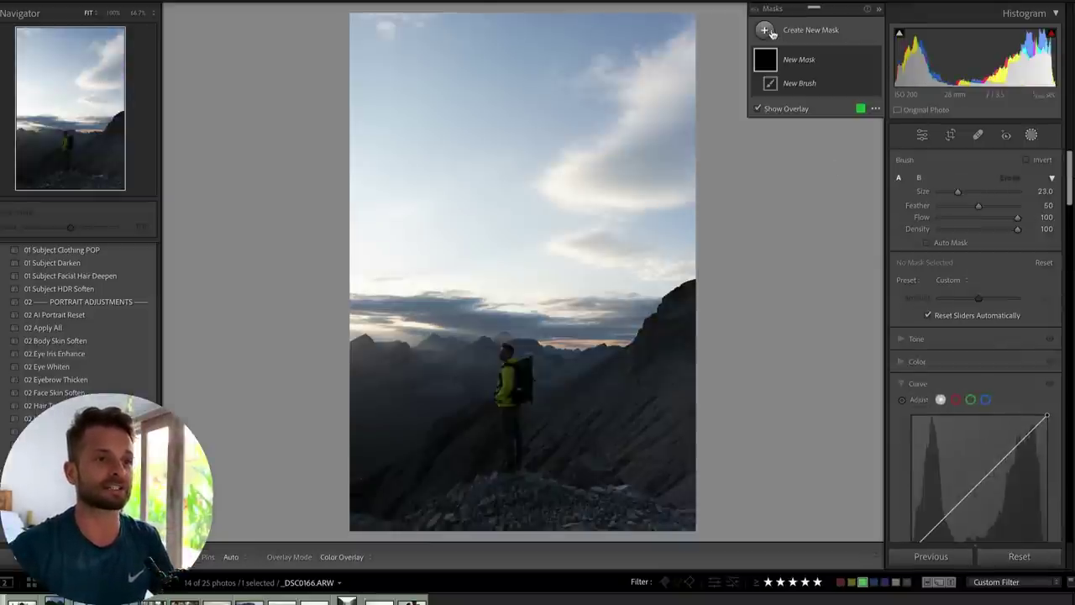
{"action": "left_click", "coordinate": [766, 31]}
{"action": "left_click", "coordinate": [832, 74]}
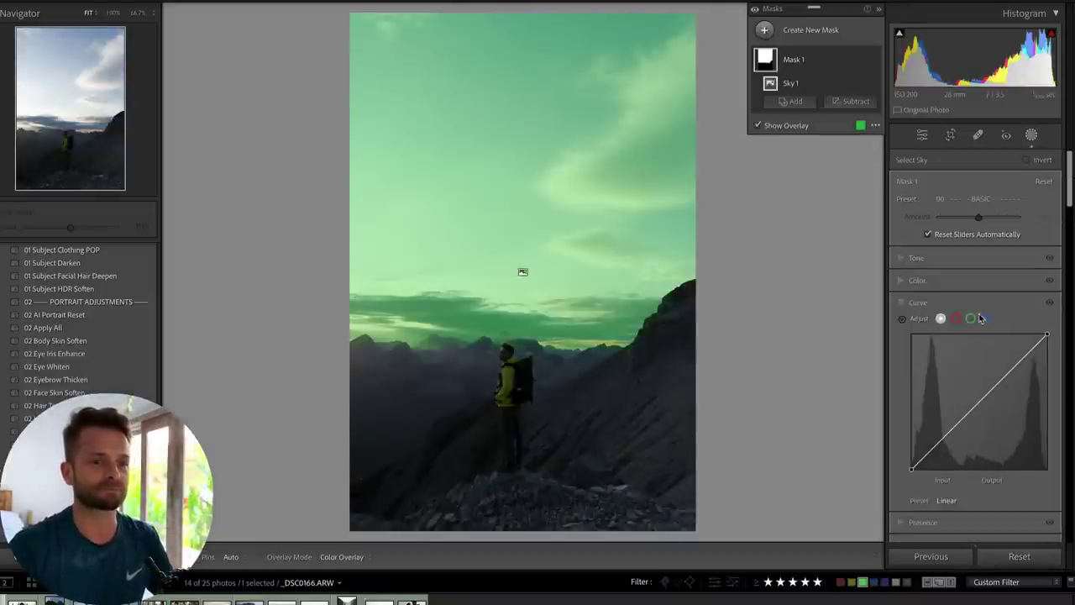
Give the sky mask an S-curve (shadow point 79/35) and name it Sky Curve.
{"action": "left_click_drag", "start_coordinate": [1011, 363], "coordinate": [1003, 367]}
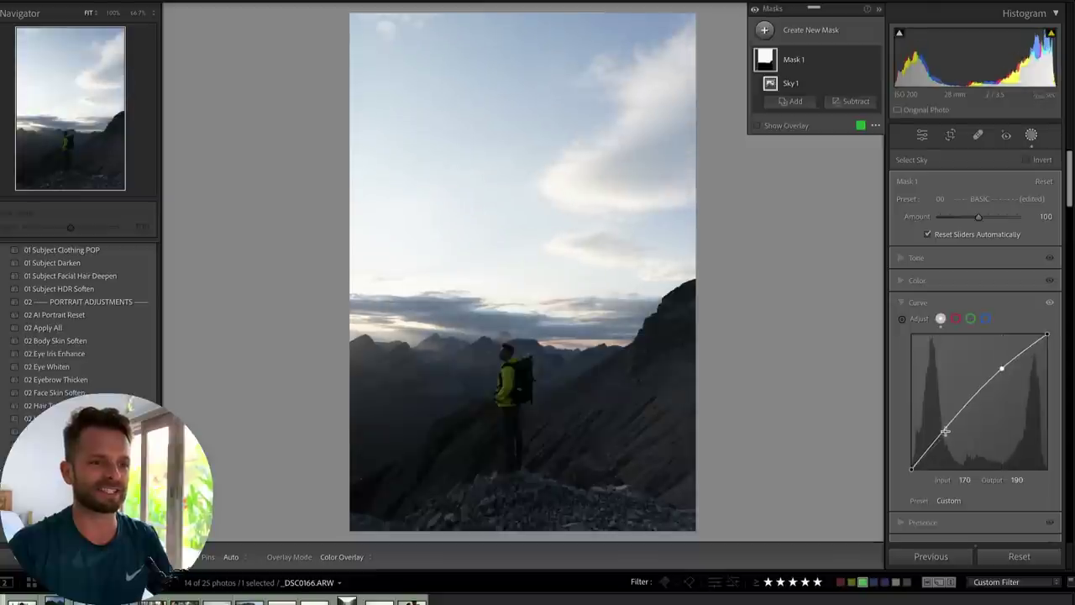
{"action": "left_click_drag", "start_coordinate": [944, 432], "coordinate": [952, 452]}
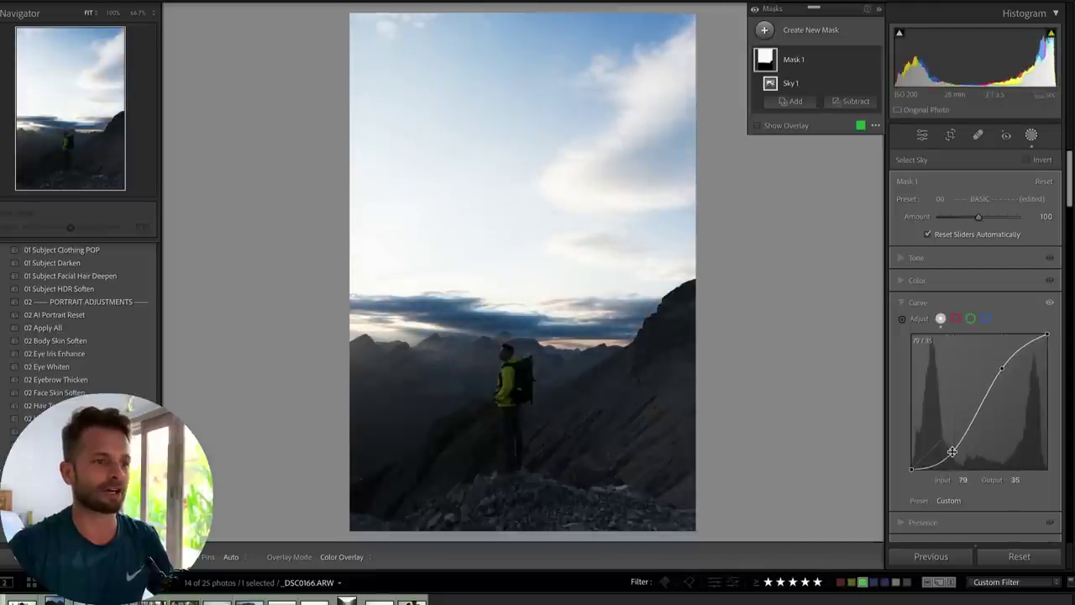
{"action": "double_click", "coordinate": [794, 61]}
{"action": "type", "text": "Sky Curve"}
{"action": "key", "text": "Return"}
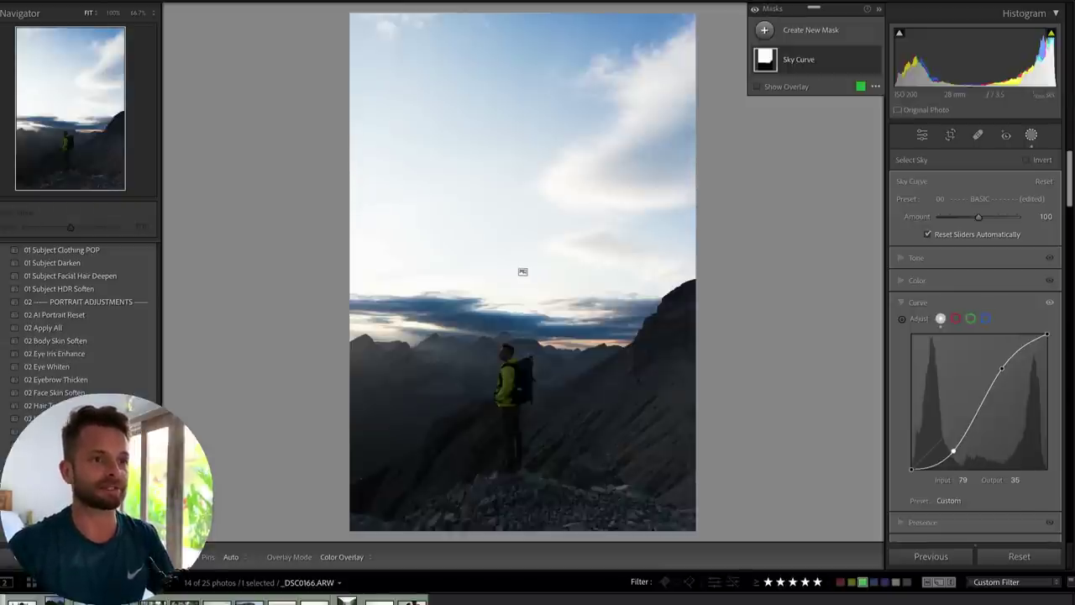
Create a Select Background mask named Background Curve.
{"action": "left_click", "coordinate": [765, 32]}
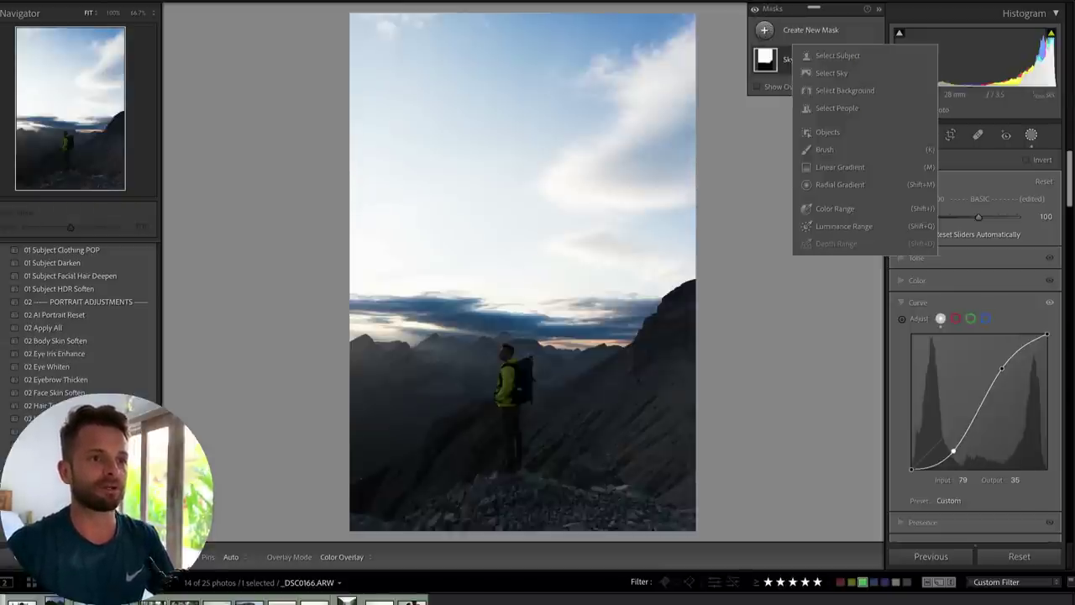
{"action": "left_click", "coordinate": [837, 90]}
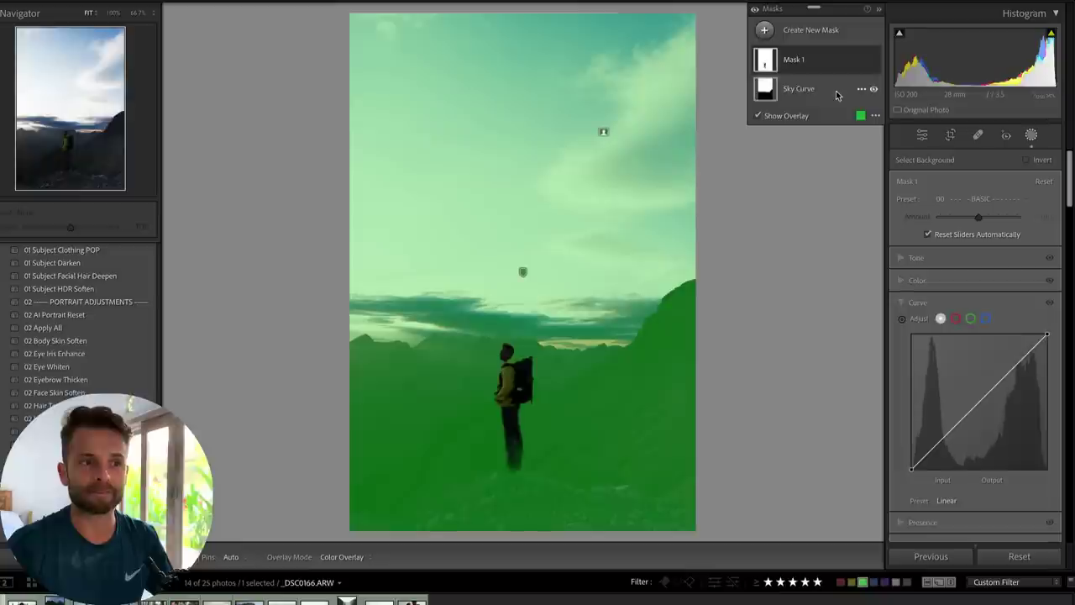
{"action": "double_click", "coordinate": [793, 60]}
{"action": "type", "text": "Background"}
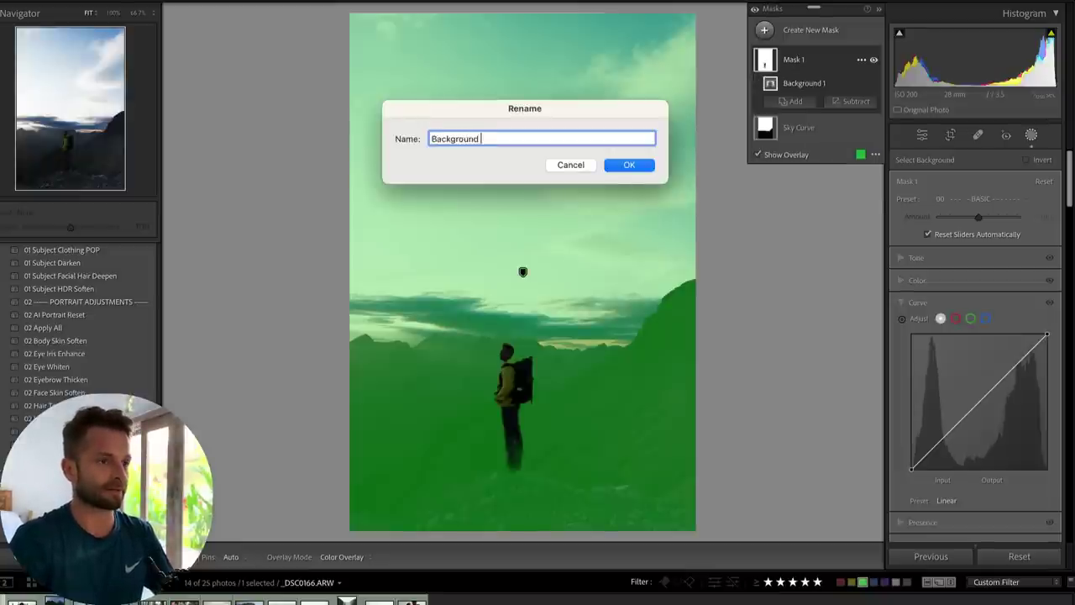
{"action": "type", "text": "e"}
{"action": "key", "text": "Return"}
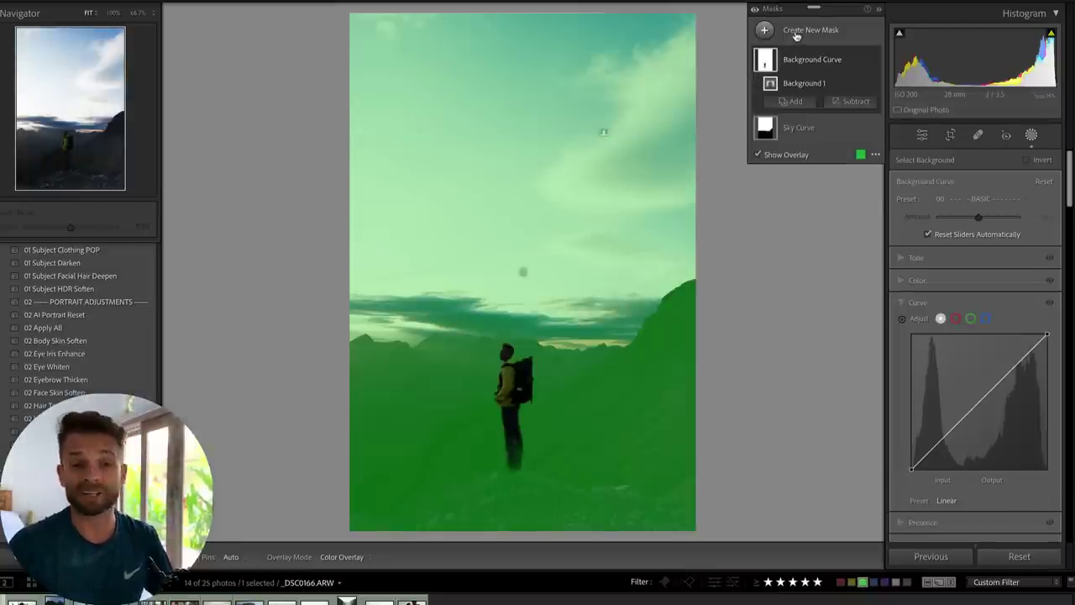
{"action": "key", "text": "o"}
{"action": "key", "text": "o"}
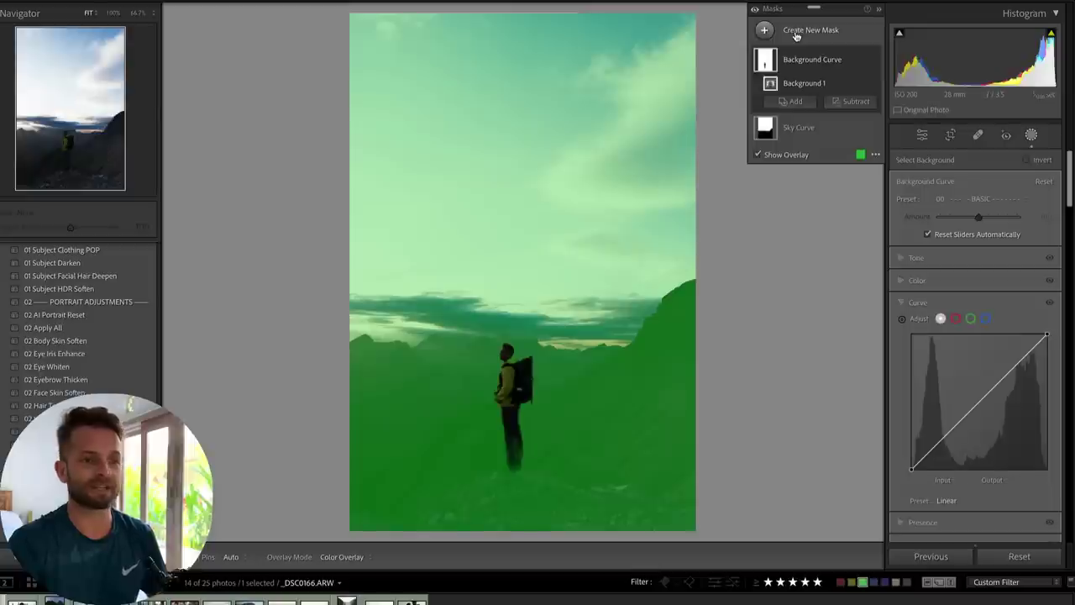
Subtract the sky from Background Curve and give it an S-shaped tone curve.
{"action": "mouse_move", "coordinate": [805, 83]}
{"action": "left_click", "coordinate": [849, 103]}
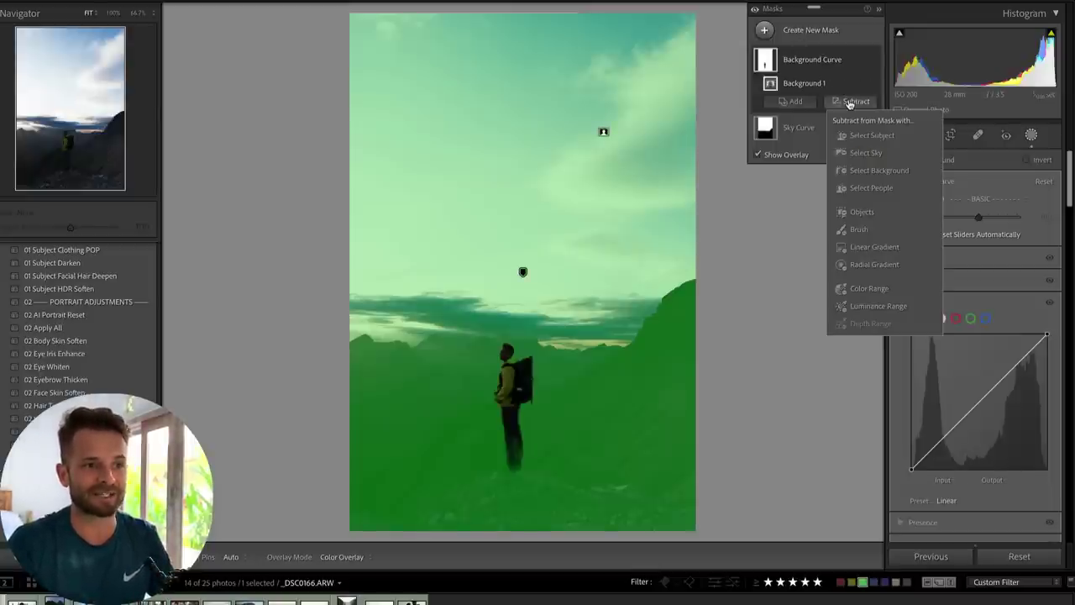
{"action": "left_click", "coordinate": [864, 152]}
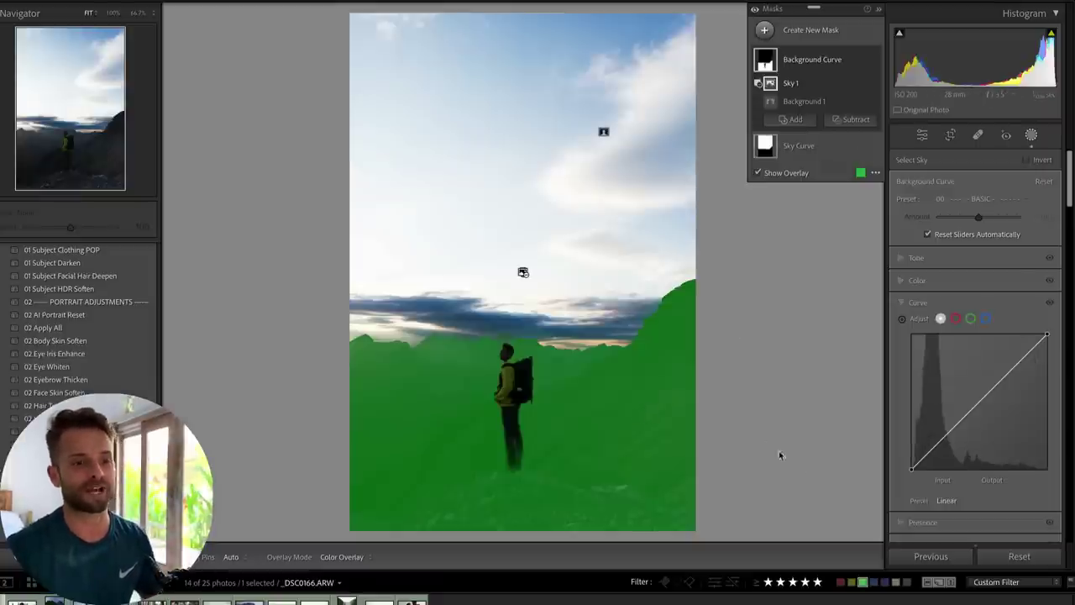
{"action": "left_click_drag", "start_coordinate": [946, 429], "coordinate": [948, 429]}
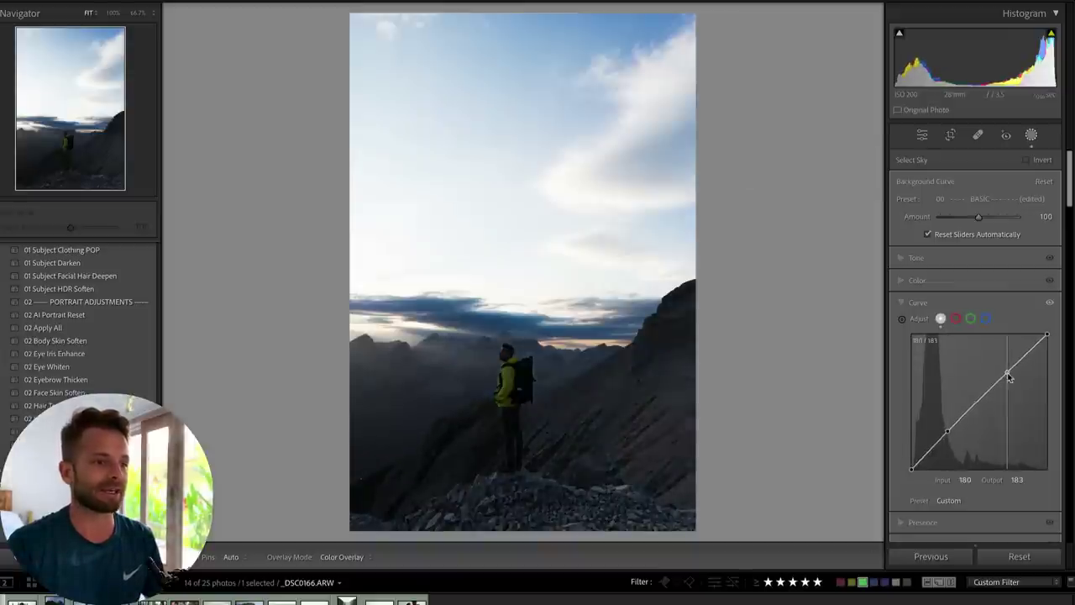
{"action": "left_click_drag", "start_coordinate": [1006, 374], "coordinate": [1006, 362]}
{"action": "left_click_drag", "start_coordinate": [949, 428], "coordinate": [931, 454]}
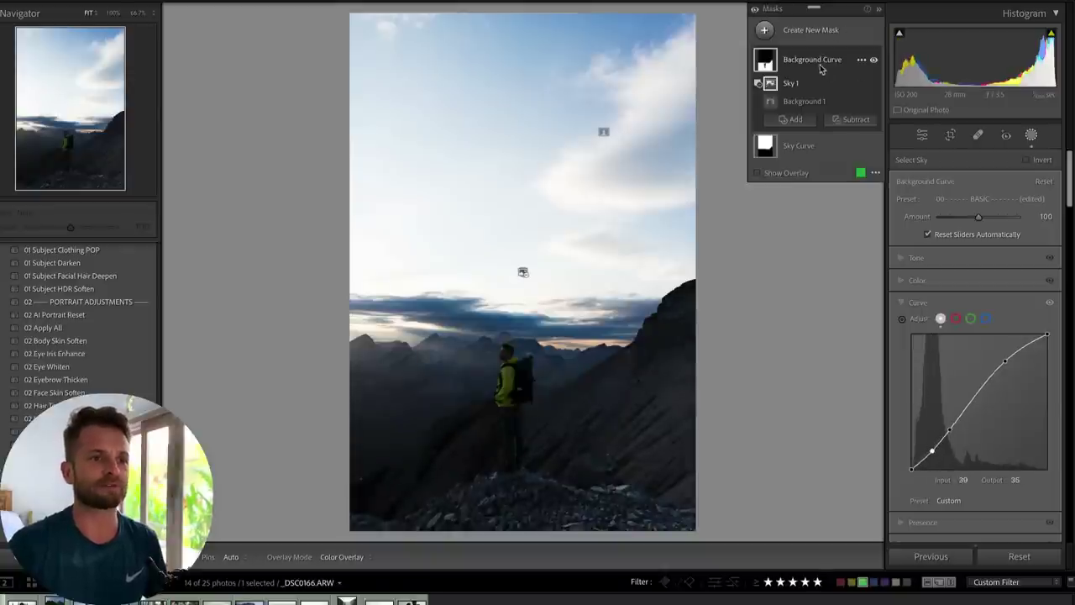
Create a Select People mask on Person 1, the hiker.
{"action": "left_click", "coordinate": [795, 33]}
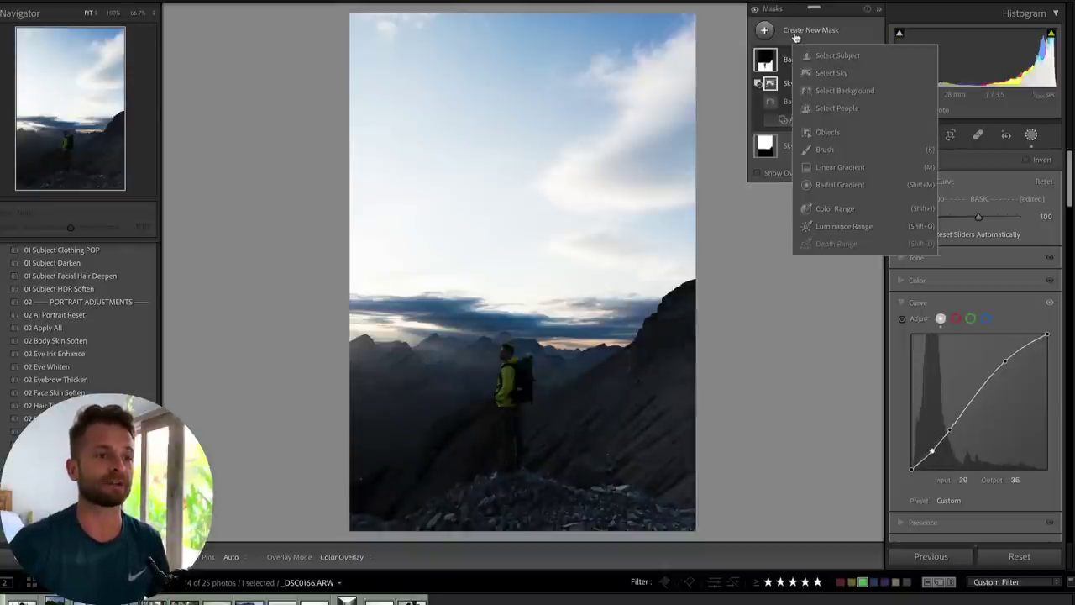
{"action": "left_click", "coordinate": [840, 107]}
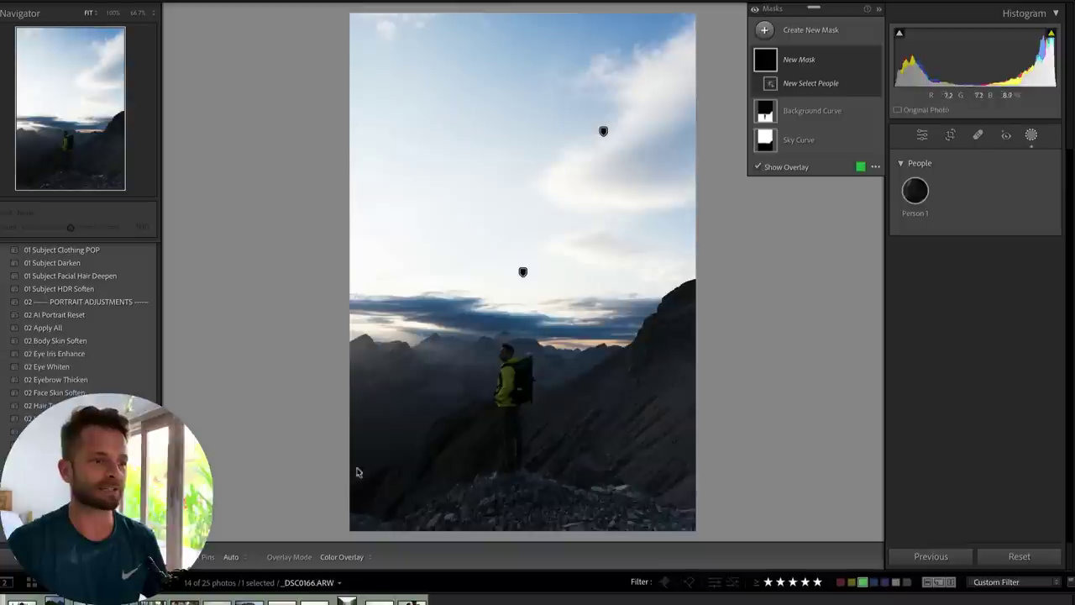
{"action": "left_click", "coordinate": [915, 191]}
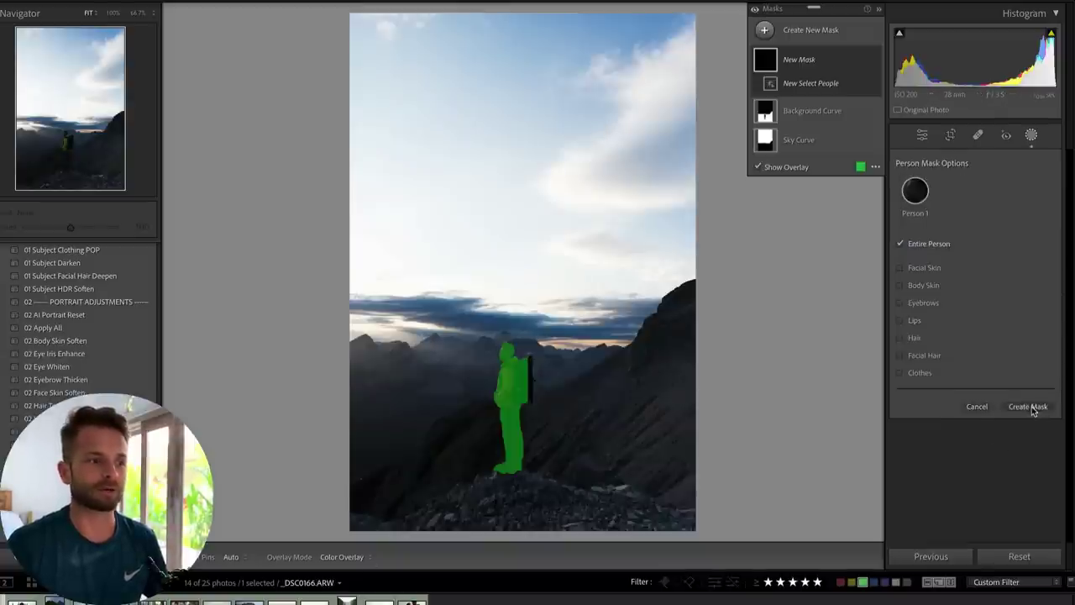
{"action": "left_click", "coordinate": [1031, 407]}
Bend the hiker mask's tone curve to brighten him, lifting shadows and black point.
{"action": "left_click_drag", "start_coordinate": [948, 432], "coordinate": [944, 425]}
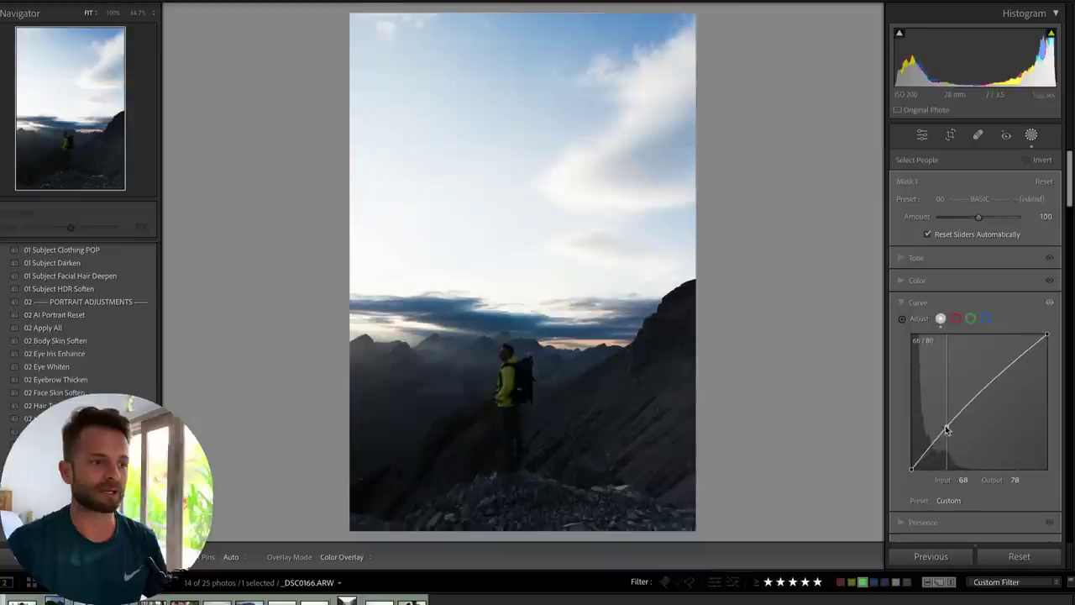
{"action": "left_click_drag", "start_coordinate": [998, 366], "coordinate": [1019, 381]}
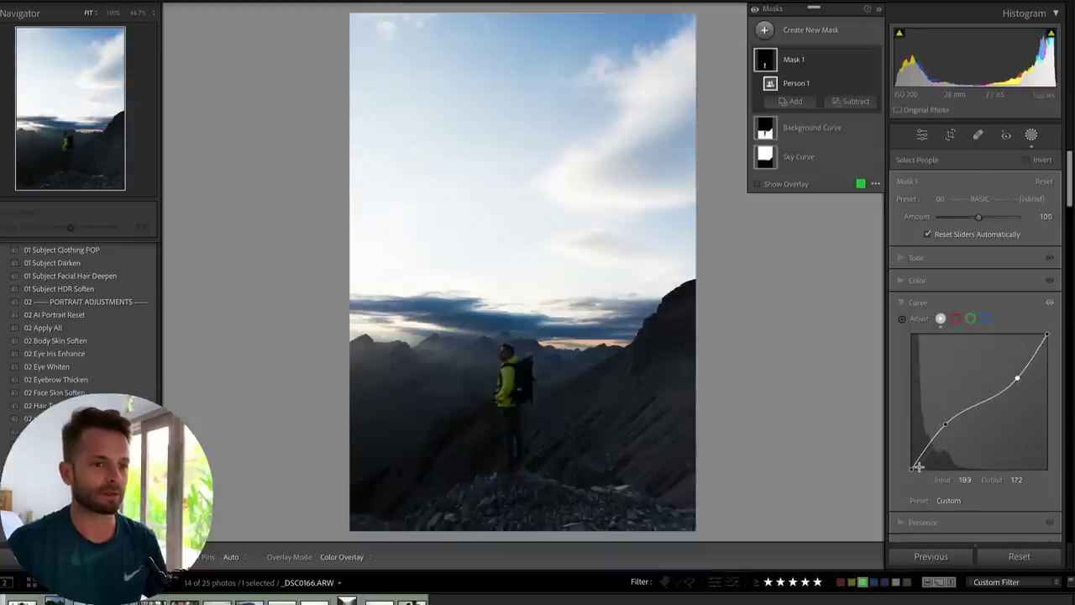
{"action": "left_click_drag", "start_coordinate": [914, 467], "coordinate": [907, 469]}
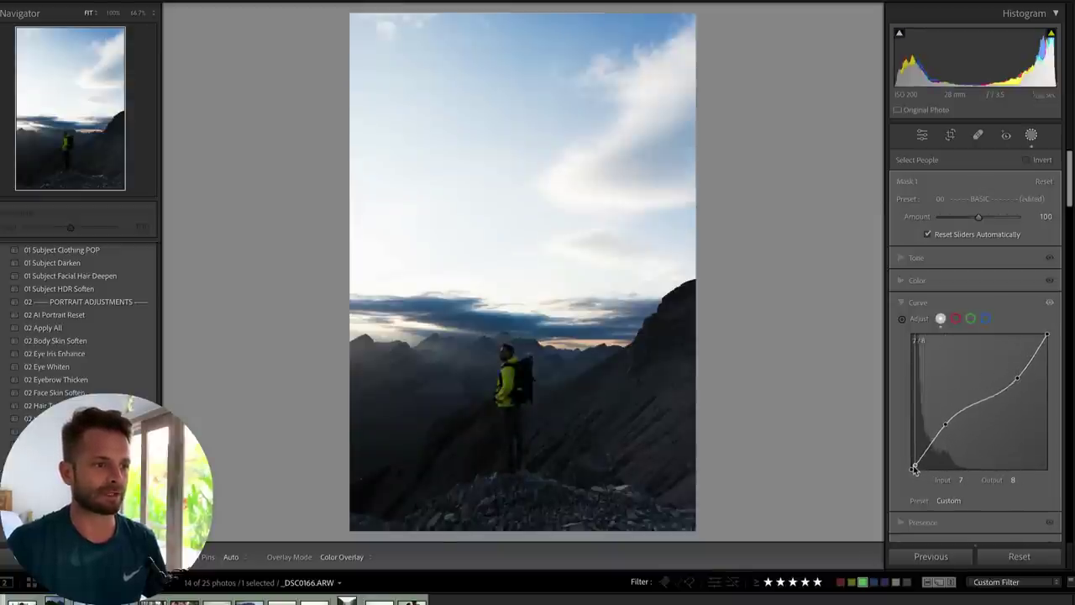
{"action": "left_click_drag", "start_coordinate": [944, 428], "coordinate": [946, 419]}
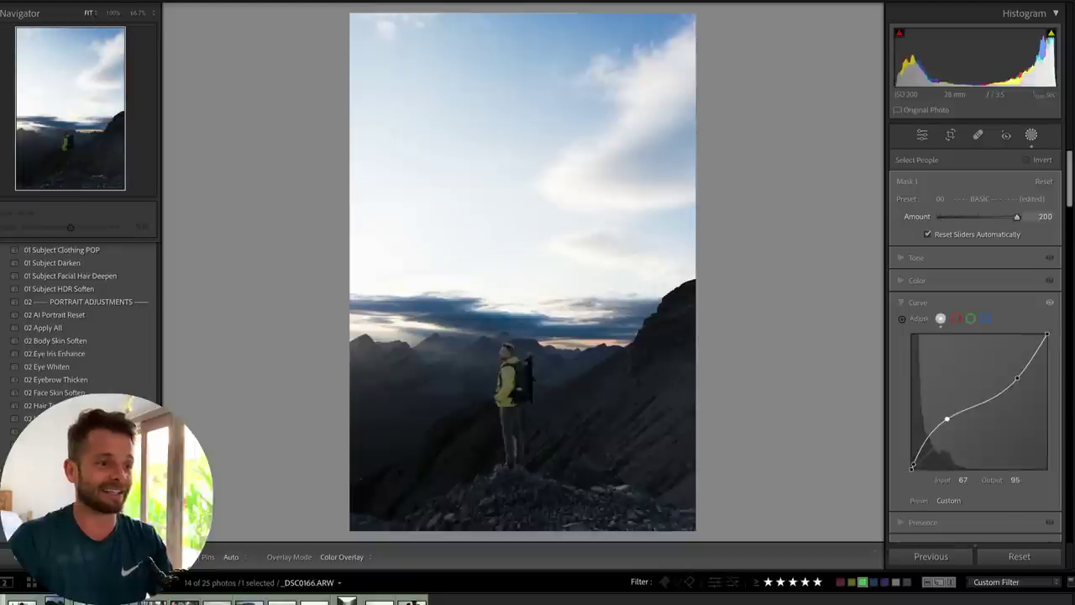
Adjust the Amount sliders of the hiker mask and Background Curve.
{"action": "left_click_drag", "start_coordinate": [973, 216], "coordinate": [953, 217]}
{"action": "left_click", "coordinate": [966, 215]}
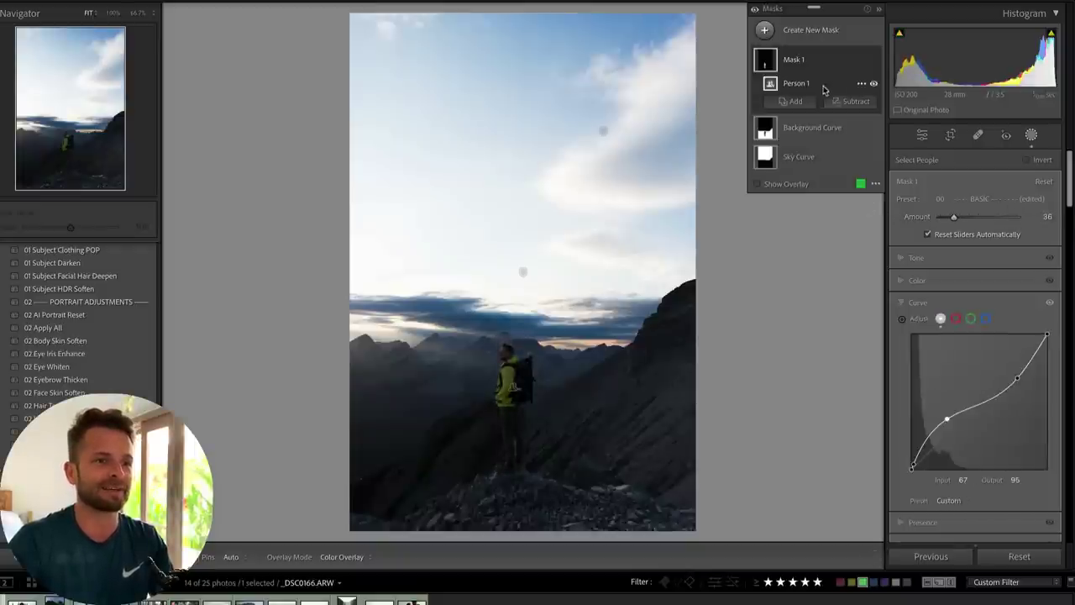
{"action": "left_click", "coordinate": [819, 130]}
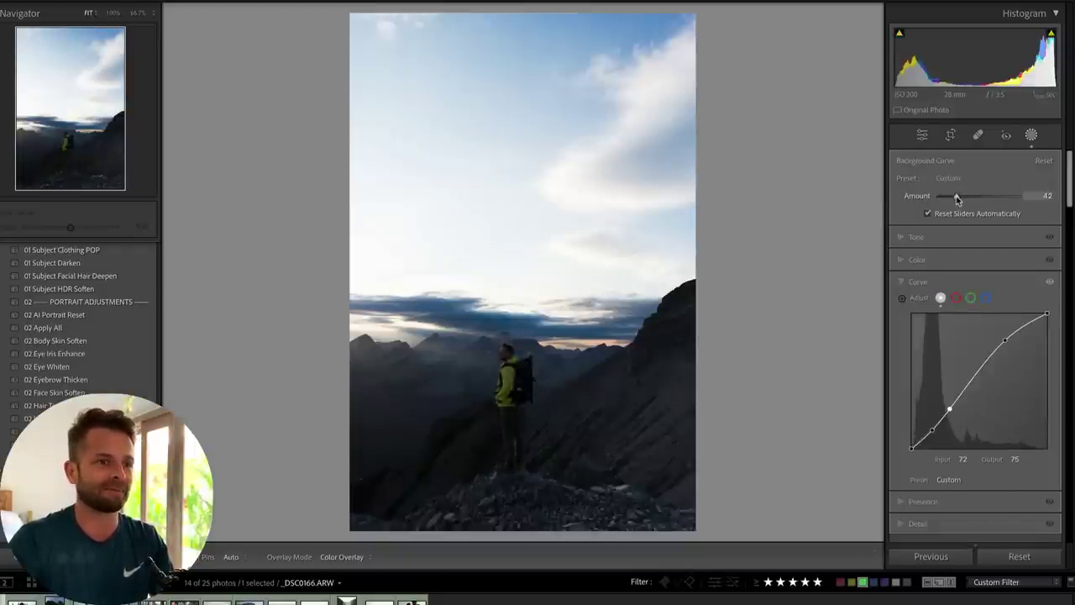
{"action": "left_click_drag", "start_coordinate": [958, 196], "coordinate": [1010, 201]}
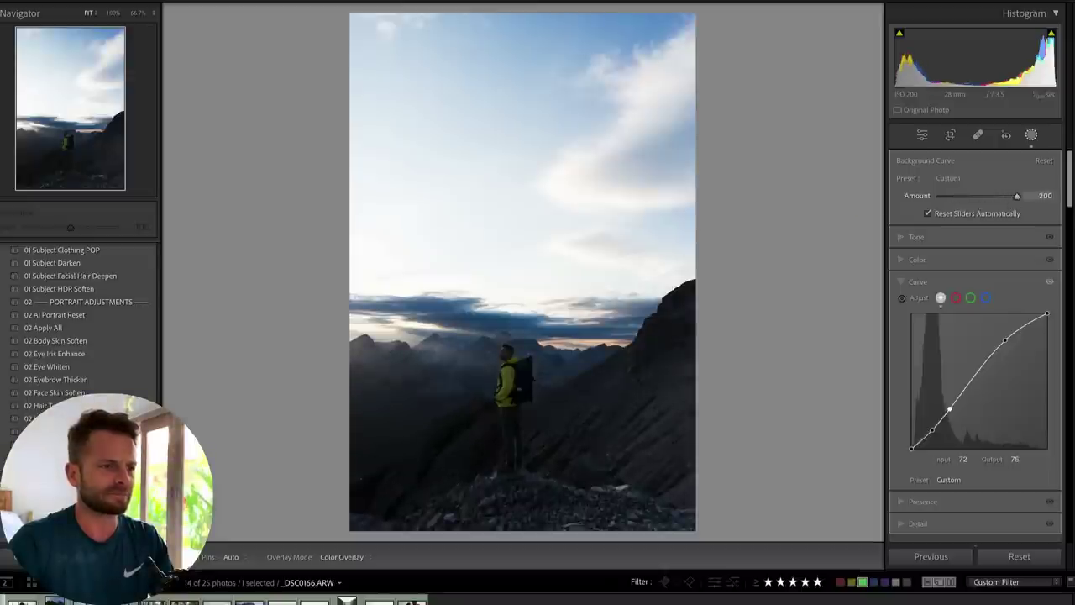
{"action": "key", "text": "shift+w"}
{"action": "left_click", "coordinate": [799, 174]}
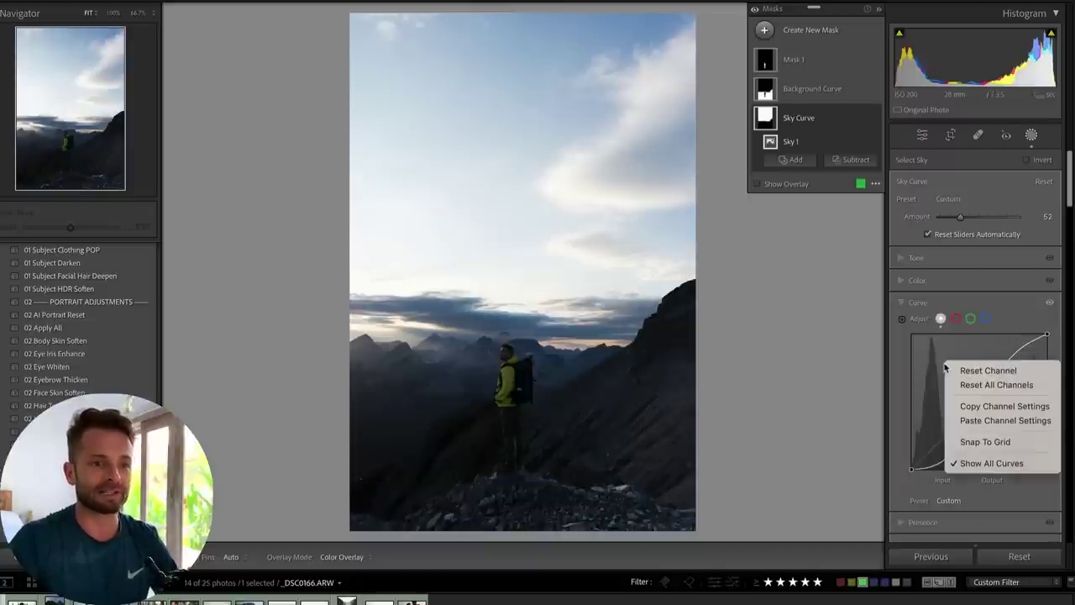
{"action": "left_click", "coordinate": [993, 409]}
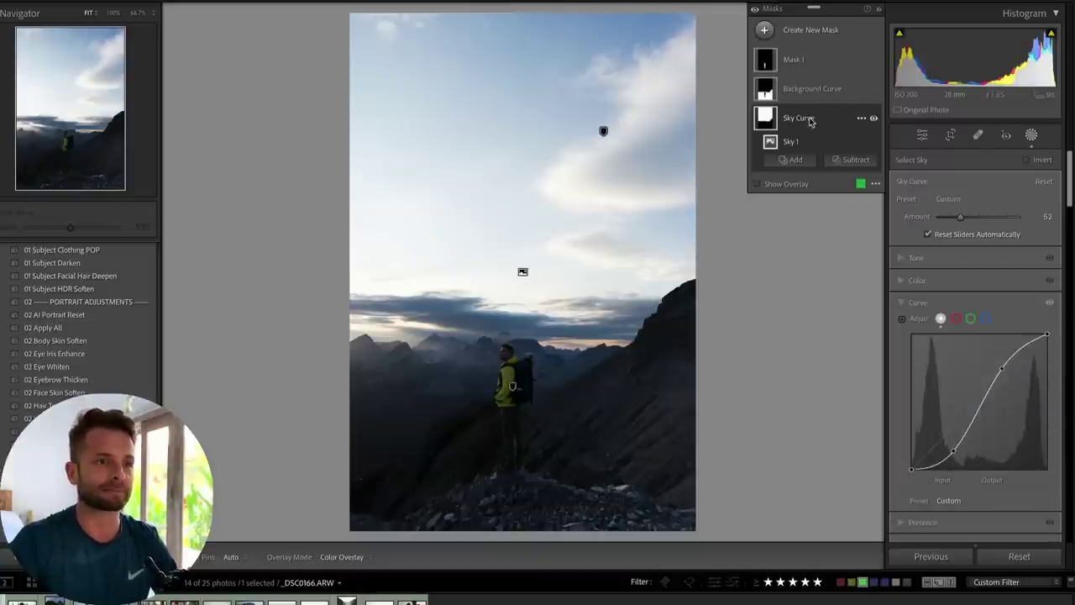
{"action": "left_click", "coordinate": [811, 121]}
{"action": "left_click", "coordinate": [823, 92]}
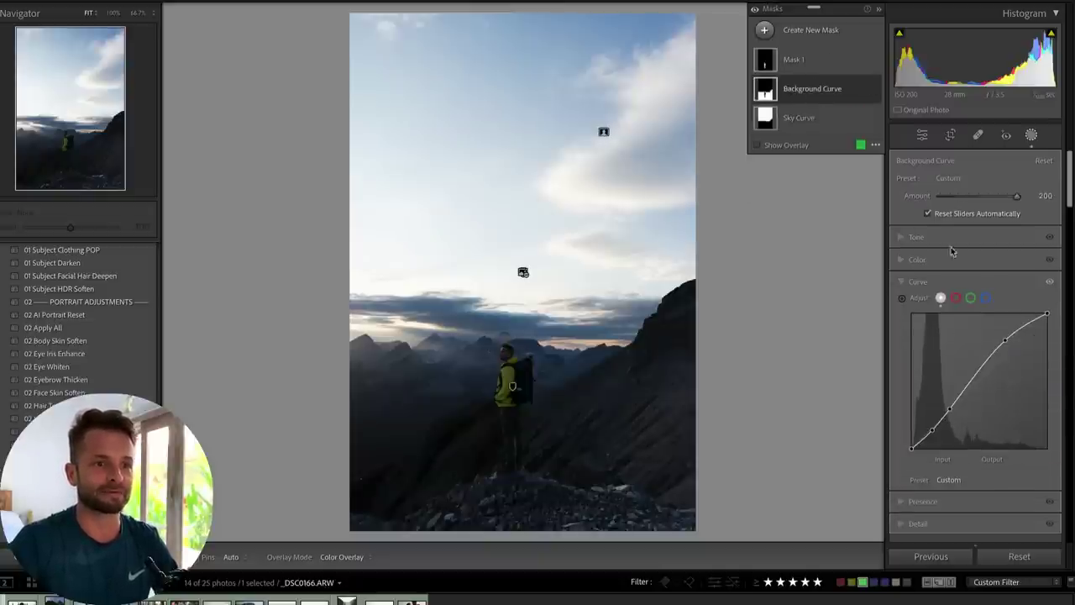
{"action": "right_click", "coordinate": [931, 362]}
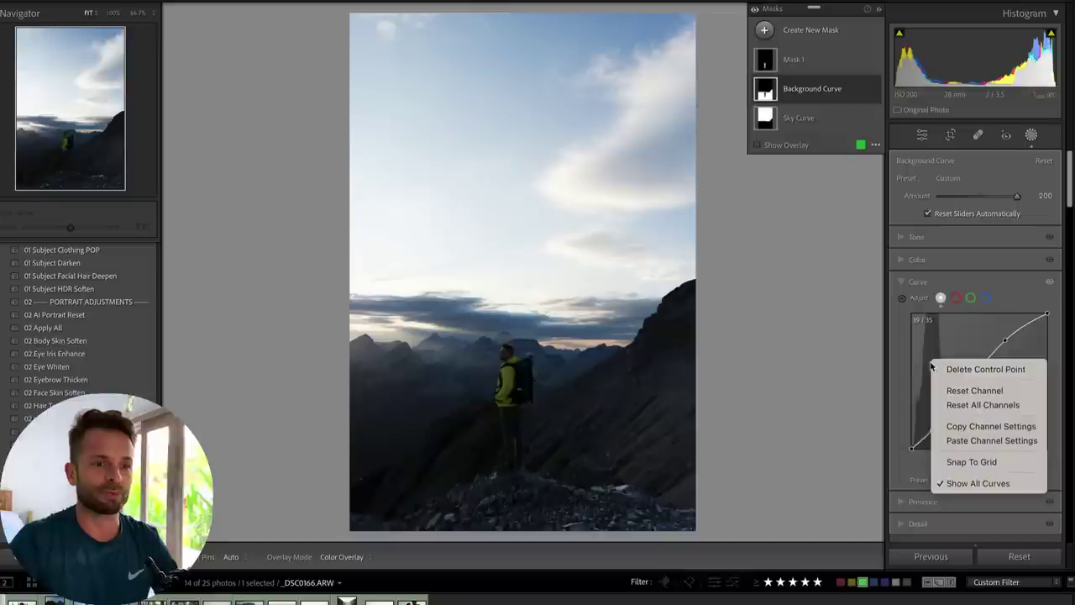
{"action": "left_click", "coordinate": [979, 440]}
Rename the hiker mask Subject Curve and paste the copied S-curve into it.
{"action": "left_click", "coordinate": [815, 63]}
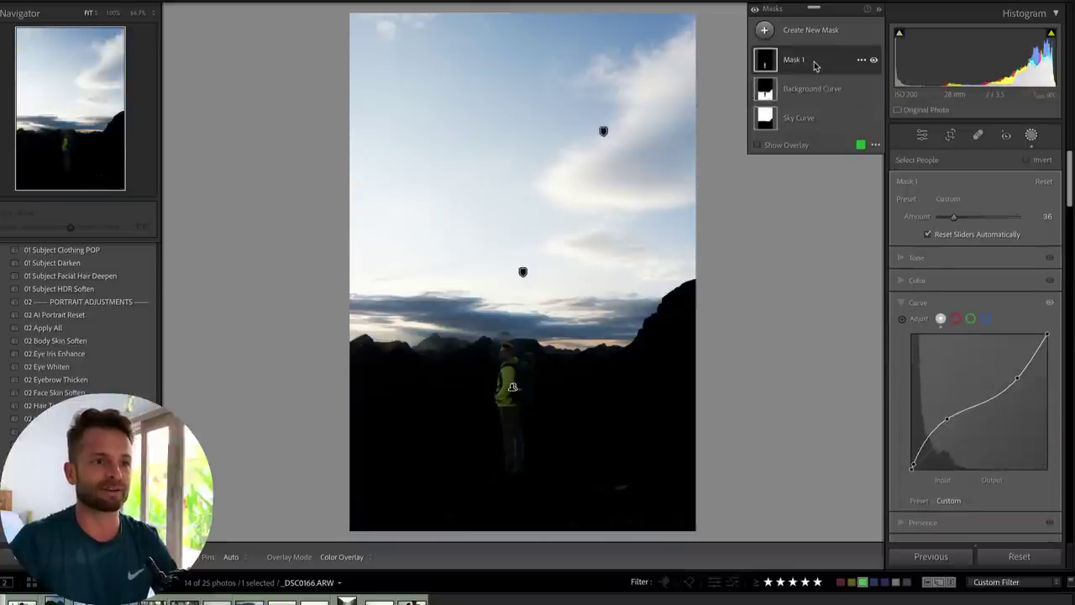
{"action": "right_click", "coordinate": [945, 350]}
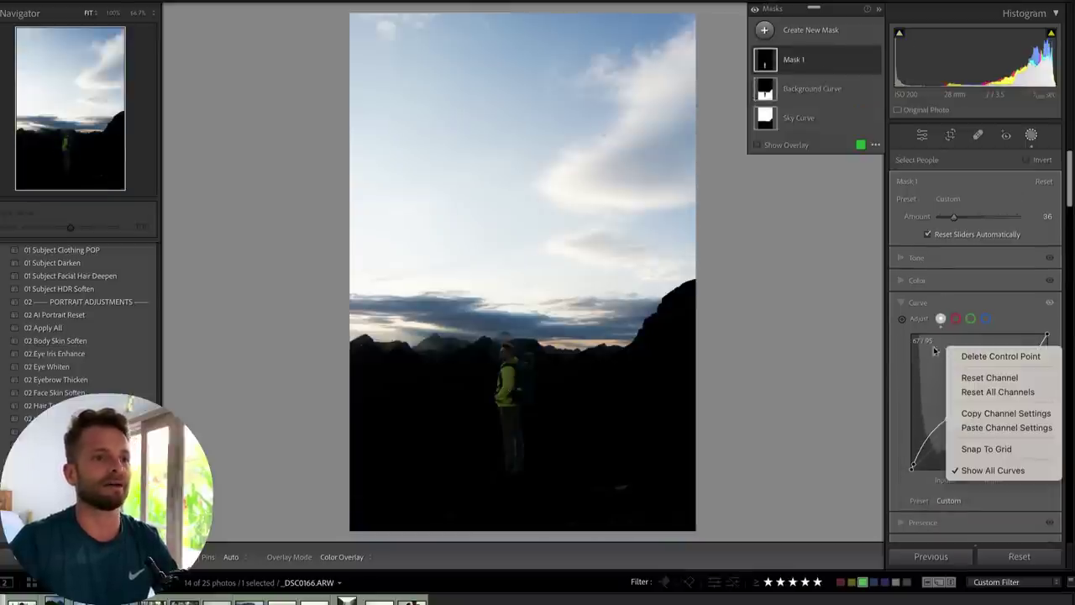
{"action": "key", "text": "Escape"}
{"action": "double_click", "coordinate": [793, 64]}
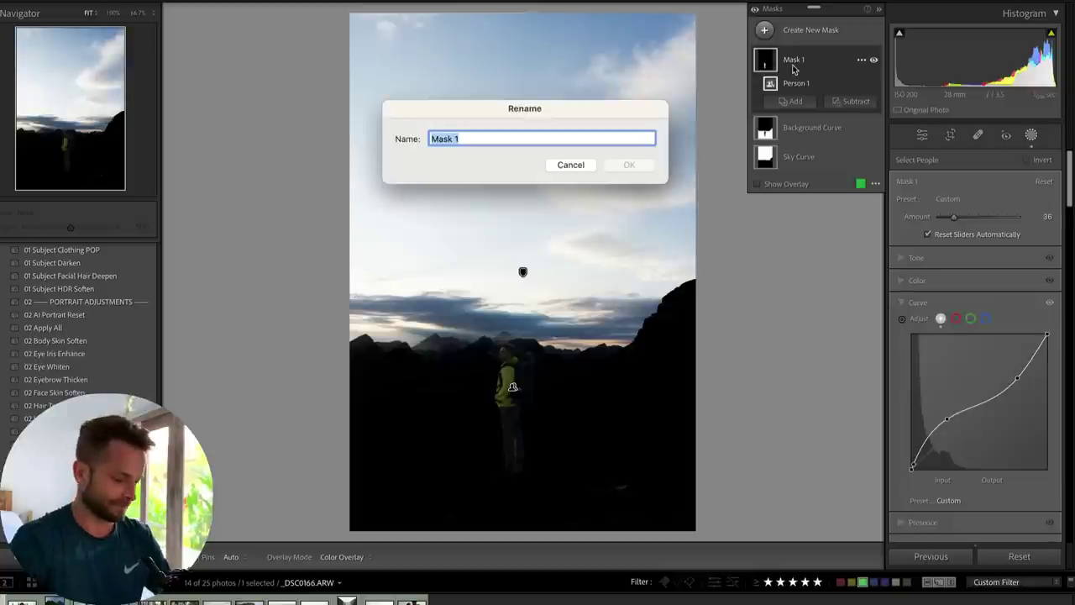
{"action": "type", "text": "ve"}
{"action": "key", "text": "Return"}
{"action": "right_click", "coordinate": [950, 377]}
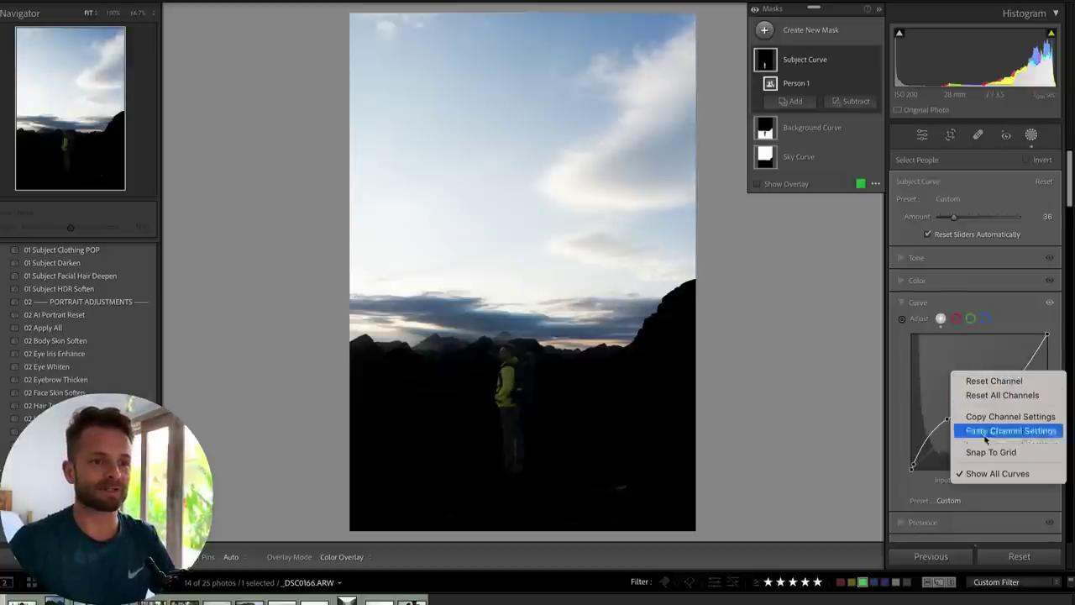
{"action": "left_click", "coordinate": [1011, 431]}
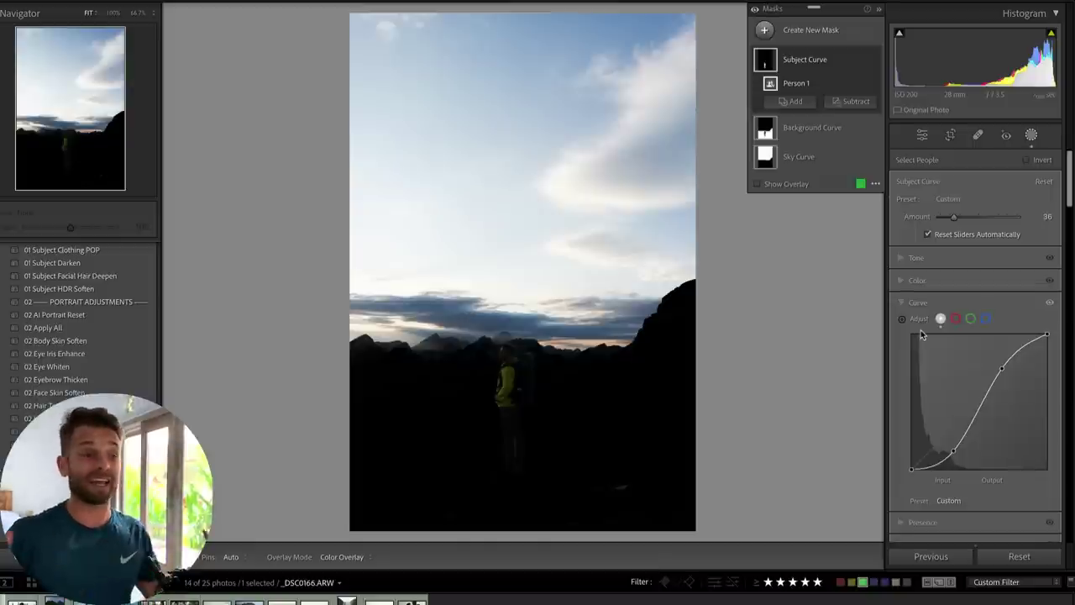
Retune the mask amounts: Subject Curve lowered, Background Curve around 71, Sky Curve adjusted.
{"action": "left_click_drag", "start_coordinate": [950, 220], "coordinate": [942, 220]}
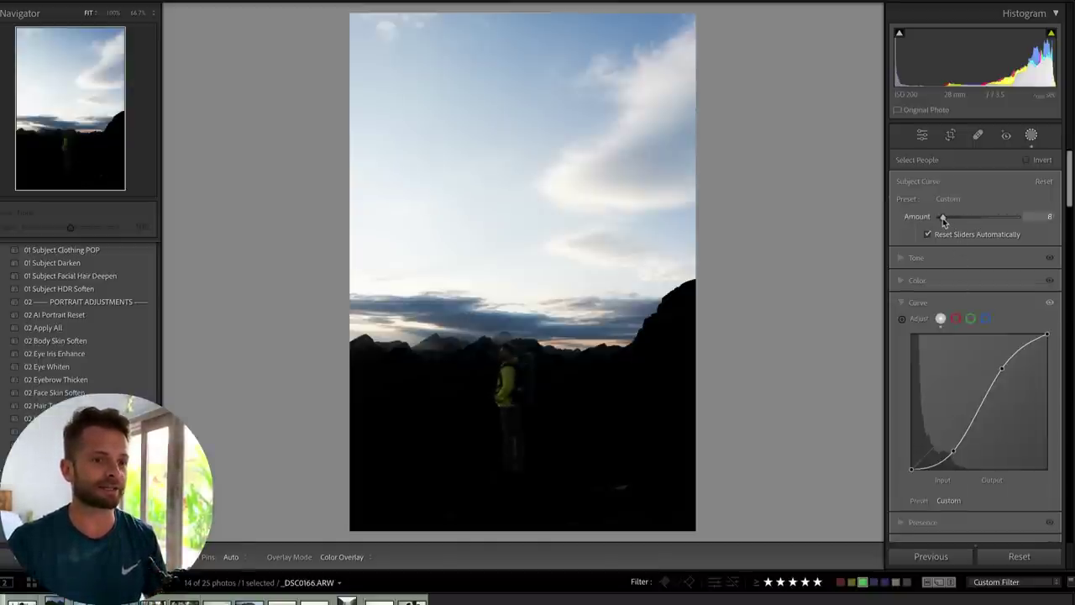
{"action": "left_click", "coordinate": [805, 127]}
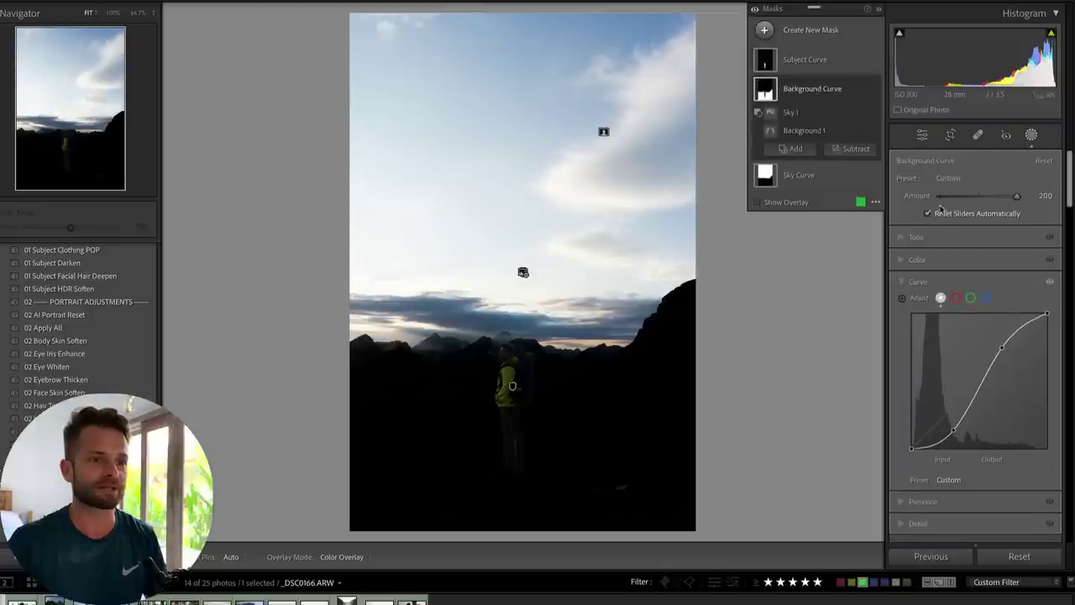
{"action": "left_click_drag", "start_coordinate": [963, 198], "coordinate": [969, 200]}
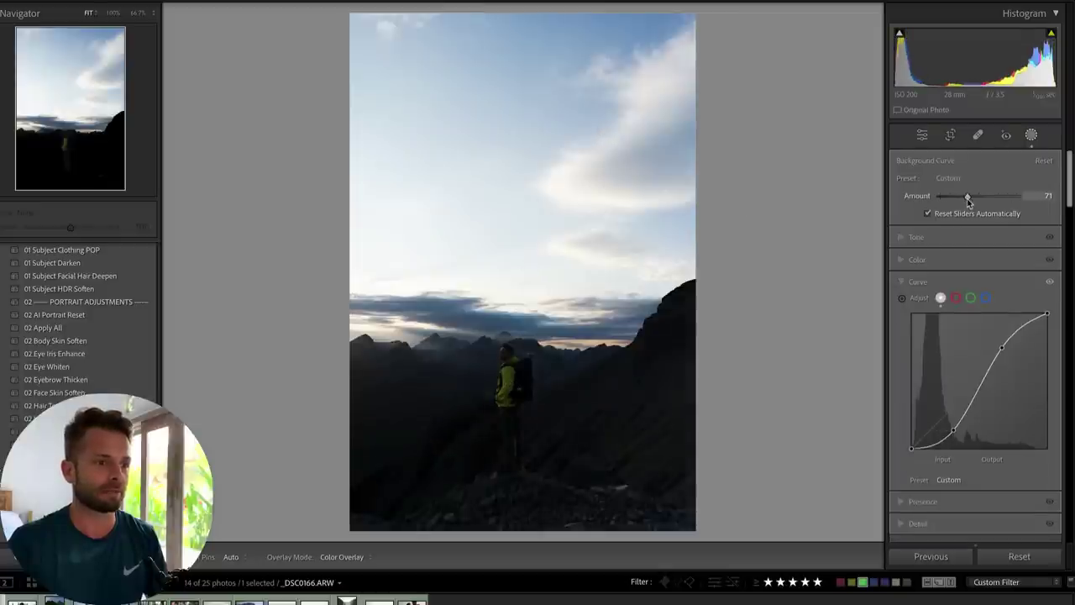
{"action": "left_click", "coordinate": [816, 174]}
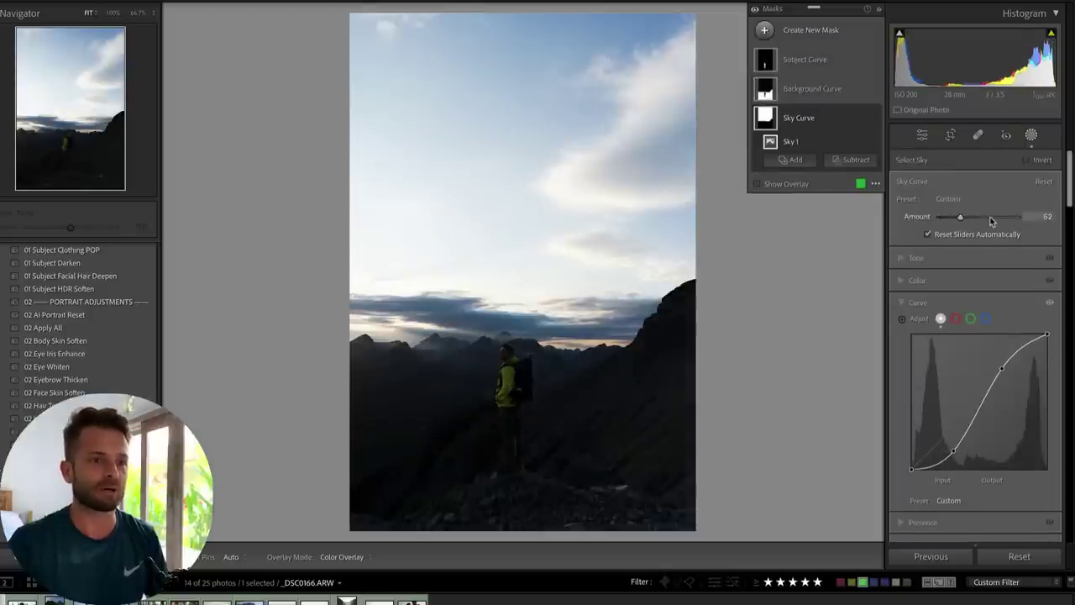
{"action": "mouse_move", "coordinate": [993, 220]}
{"action": "left_mouse_down"}
{"action": "mouse_move", "coordinate": [1049, 228]}
{"action": "mouse_move", "coordinate": [947, 202]}
{"action": "left_mouse_up"}
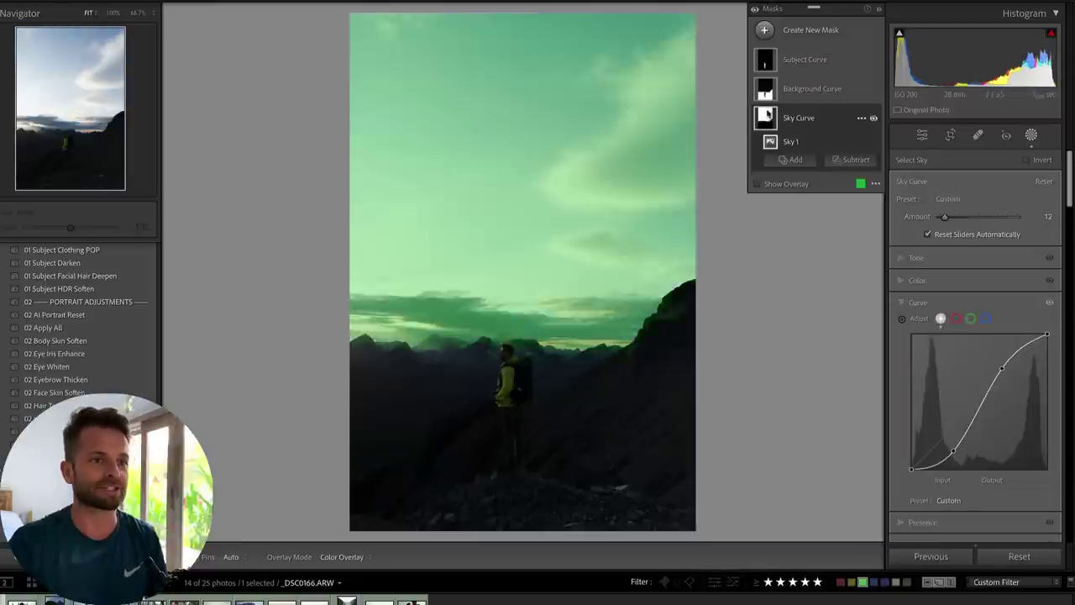
{"action": "left_click", "coordinate": [813, 89]}
{"action": "left_click_drag", "start_coordinate": [968, 196], "coordinate": [978, 197]}
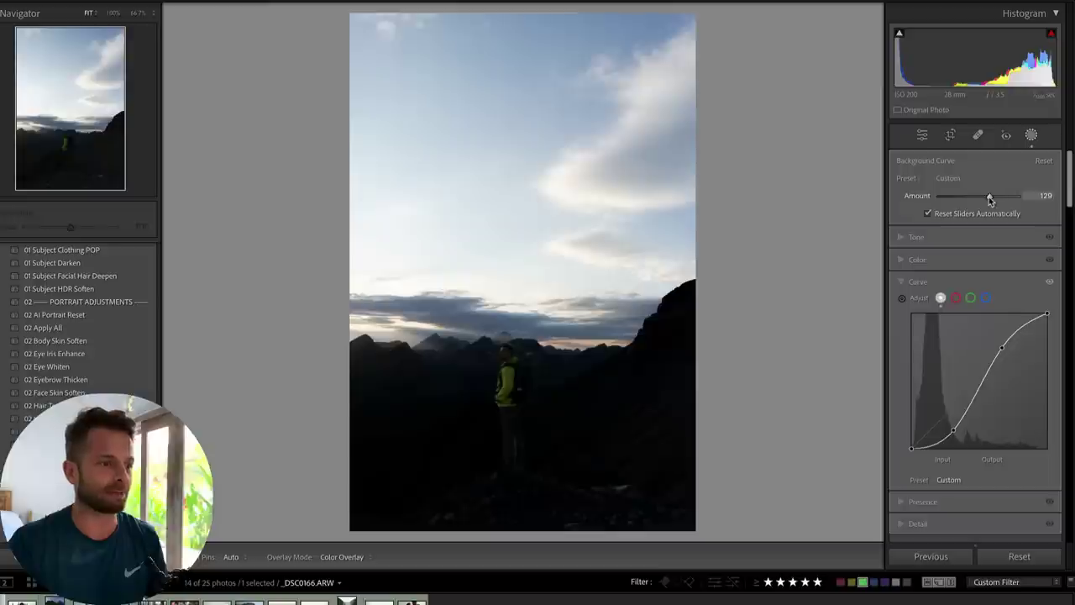
{"action": "left_click", "coordinate": [831, 59]}
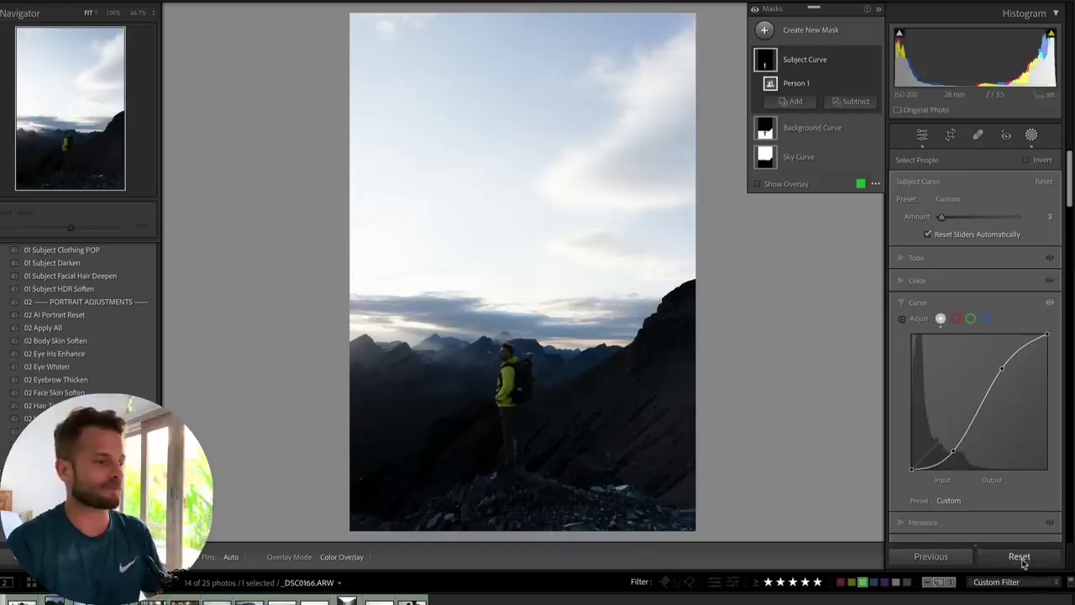
Reset the wedding photo and apply the SE 001+ preset.
{"action": "left_click", "coordinate": [1019, 557]}
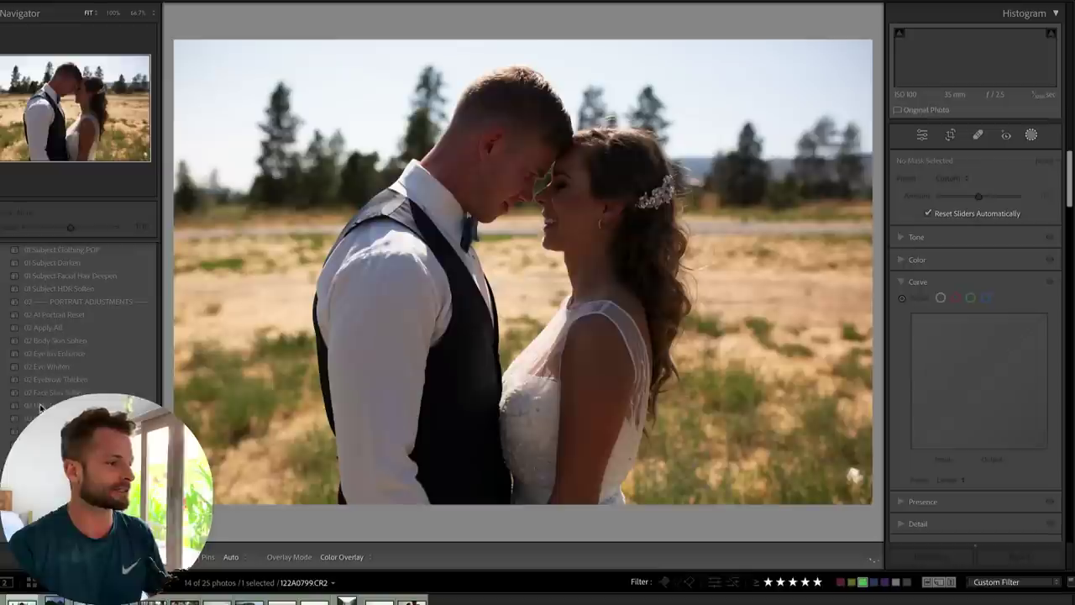
{"action": "scroll", "coordinate": [40, 407], "scroll_direction": "up", "scroll_amount": 3}
{"action": "scroll", "coordinate": [39, 407], "scroll_direction": "up", "scroll_amount": 3}
{"action": "scroll", "coordinate": [40, 407], "scroll_direction": "up", "scroll_amount": 3}
{"action": "scroll", "coordinate": [40, 408], "scroll_direction": "down", "scroll_amount": 5}
{"action": "scroll", "coordinate": [50, 378], "scroll_direction": "down", "scroll_amount": 3}
{"action": "scroll", "coordinate": [66, 357], "scroll_direction": "down", "scroll_amount": 2}
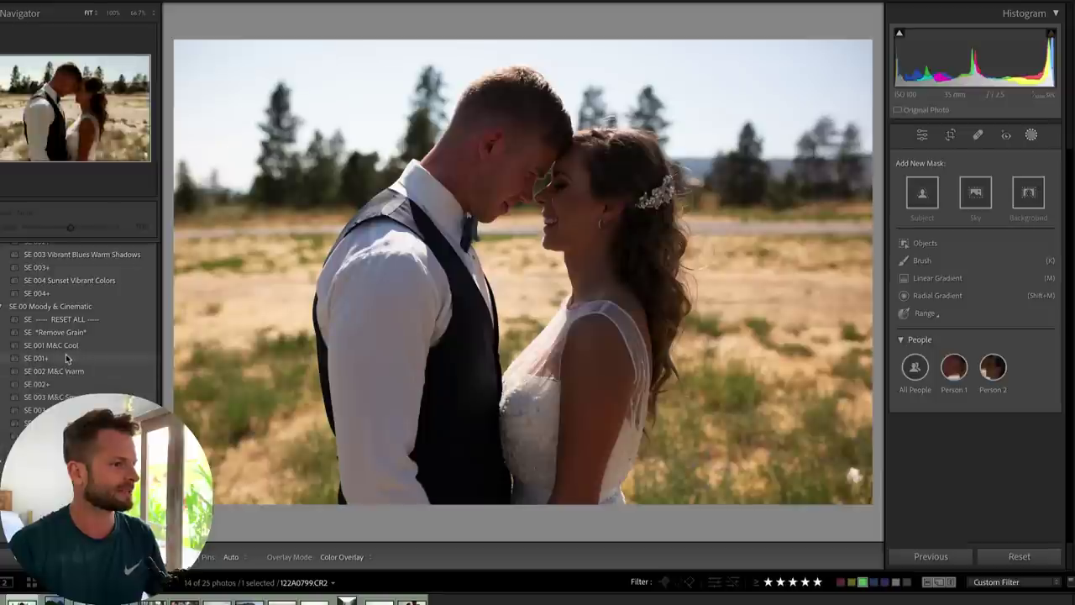
{"action": "left_click", "coordinate": [65, 358]}
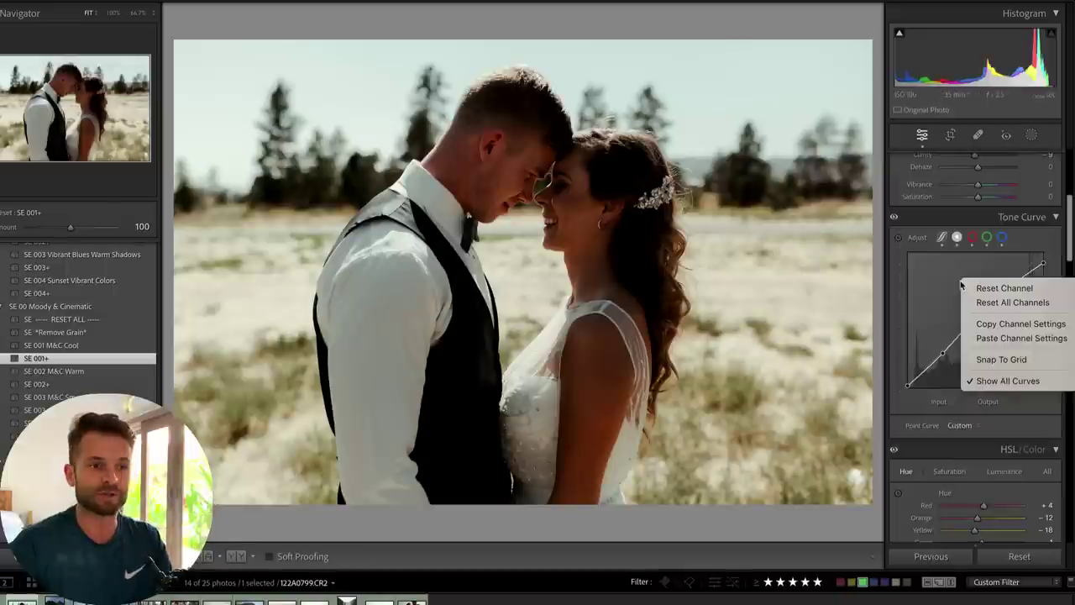
Copy the tone curve's channel settings, then reset the curve to a straight line.
{"action": "left_click", "coordinate": [1000, 324]}
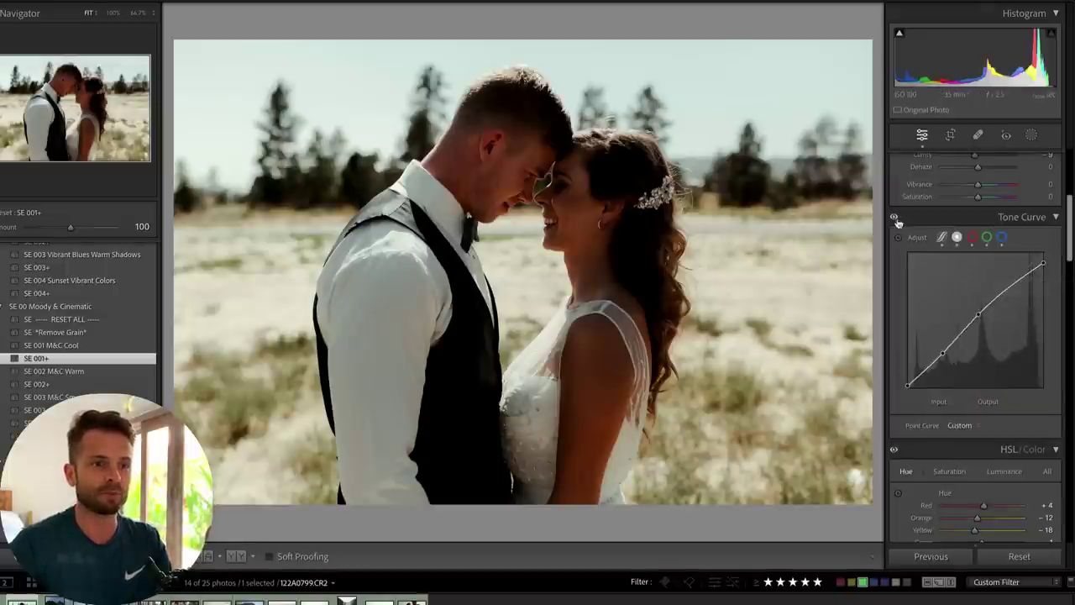
{"action": "right_click", "coordinate": [955, 283]}
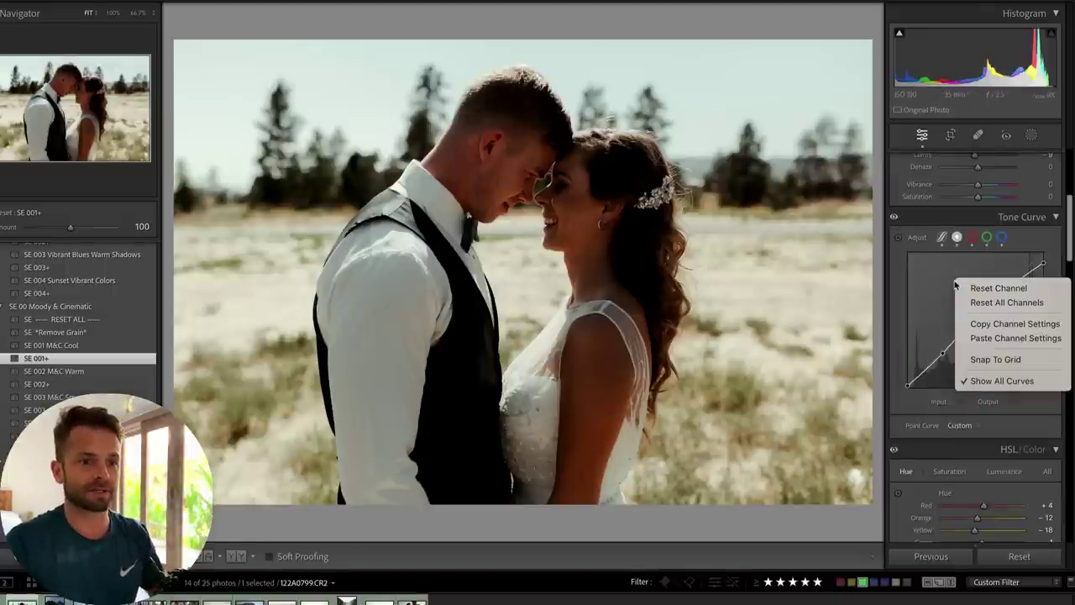
{"action": "left_click", "coordinate": [986, 289]}
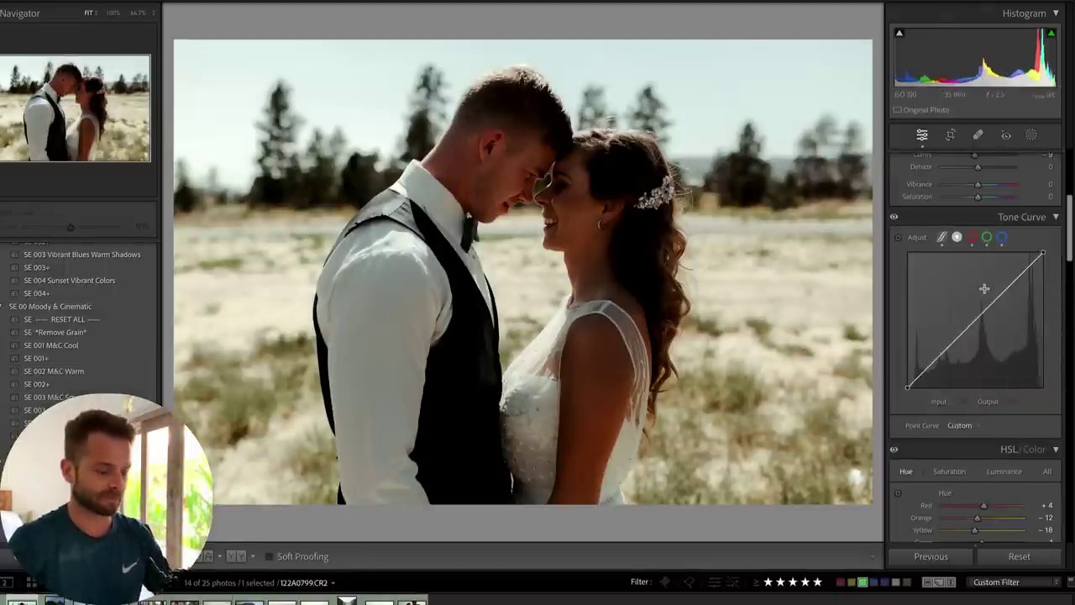
Add a Select Background mask holding the pasted custom curve, with its overlay hidden.
{"action": "key", "text": "k"}
{"action": "left_click", "coordinate": [765, 31]}
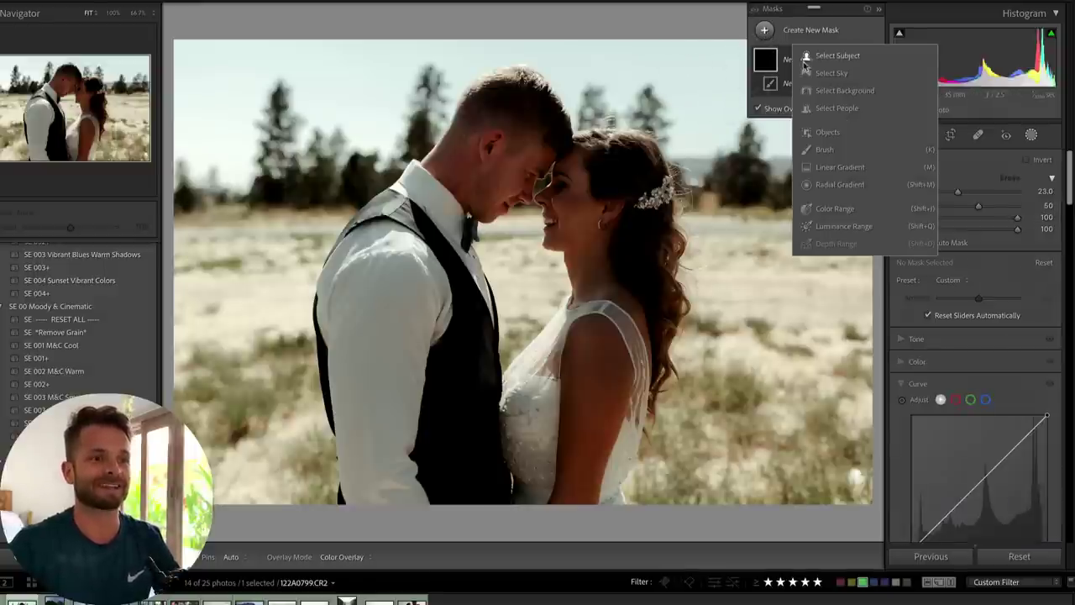
{"action": "left_click", "coordinate": [845, 91]}
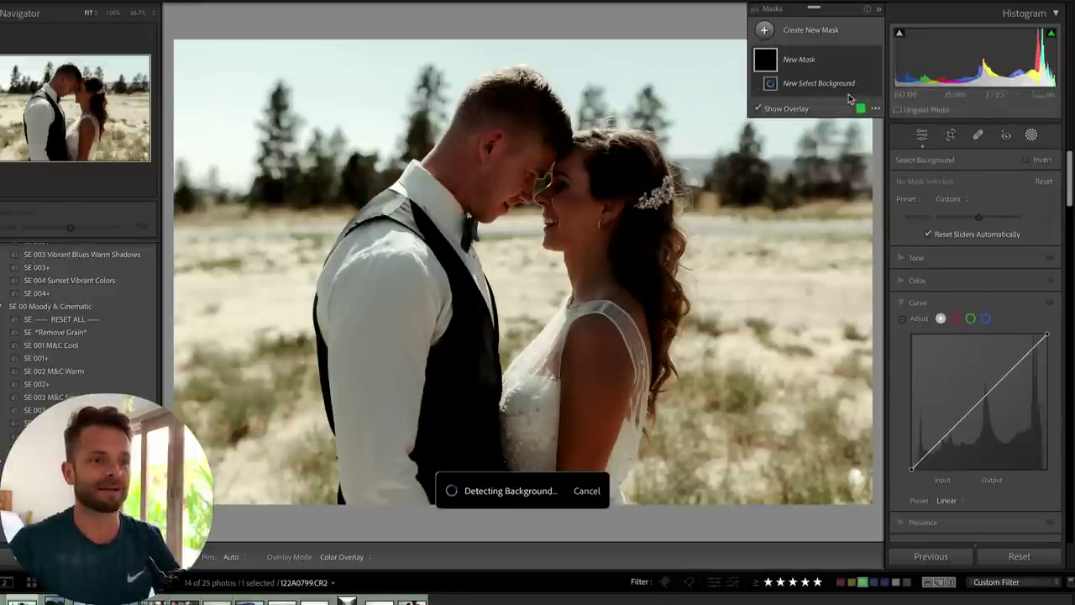
{"action": "right_click", "coordinate": [963, 362]}
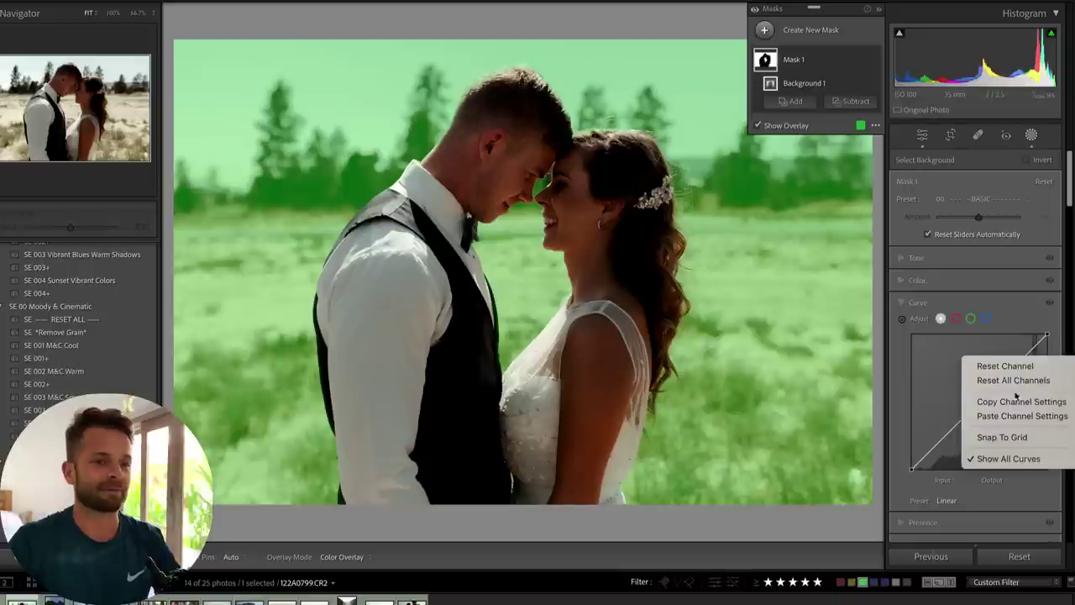
{"action": "left_click", "coordinate": [1010, 418]}
{"action": "key", "text": "o"}
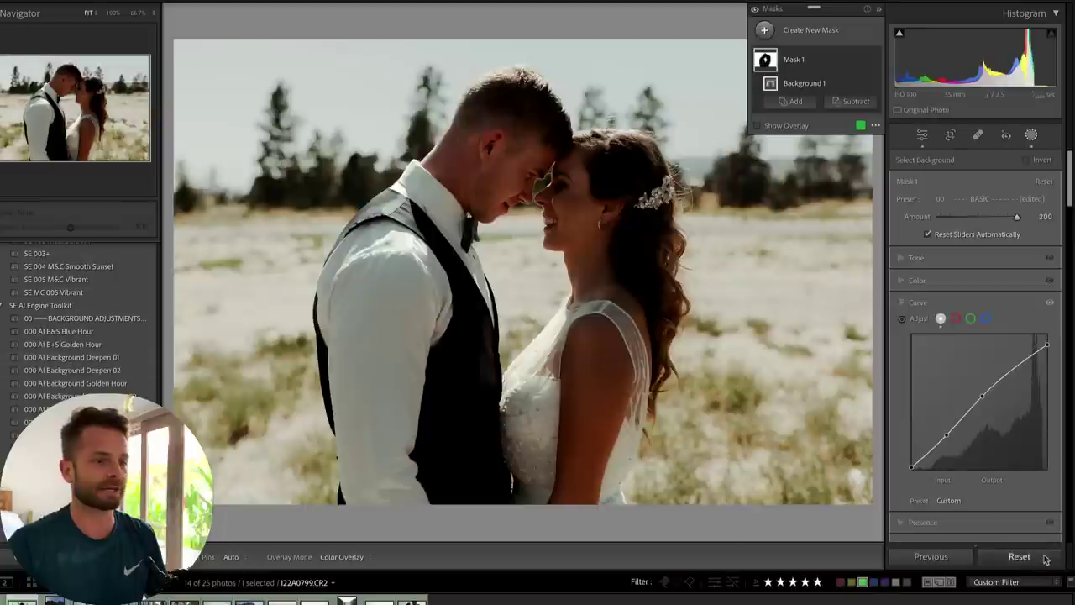
Reset the photo and compare the 000 AI Background Deepen 01 and 02 presets.
{"action": "left_click", "coordinate": [1046, 558]}
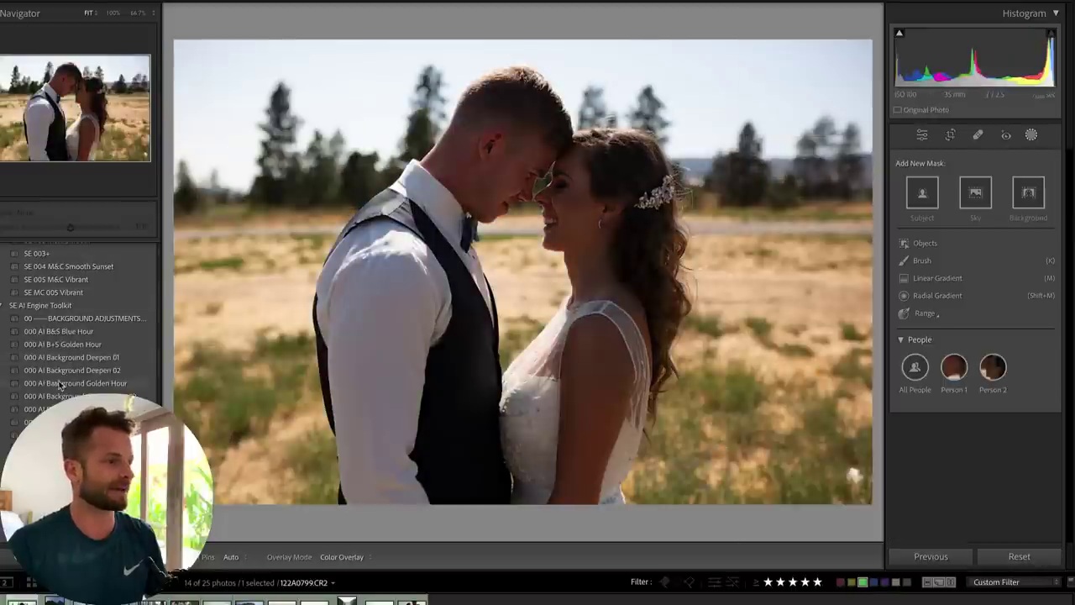
{"action": "left_click", "coordinate": [97, 361]}
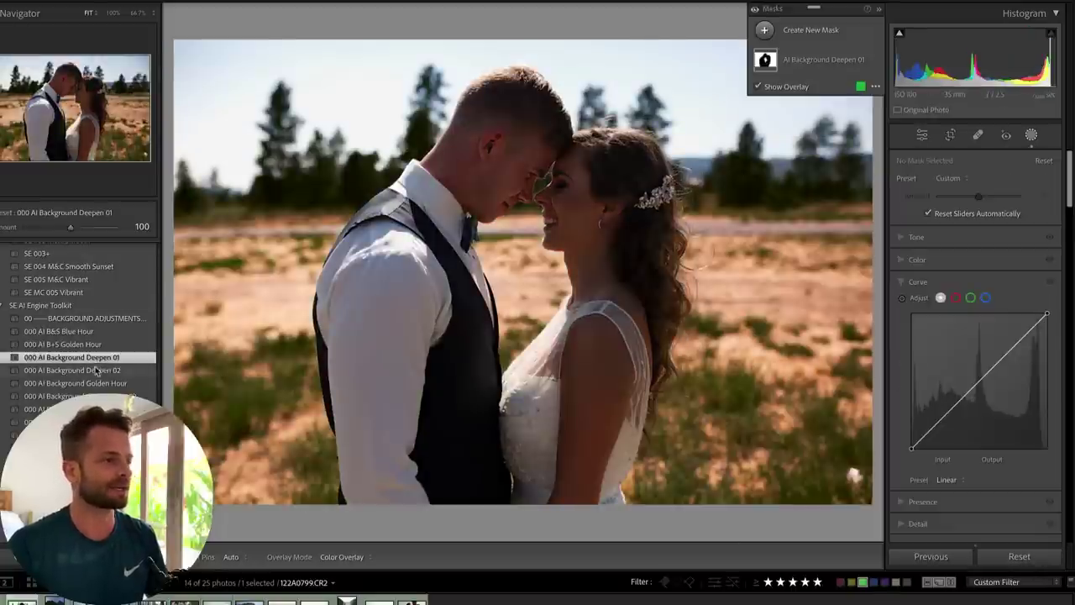
{"action": "left_click", "coordinate": [97, 372]}
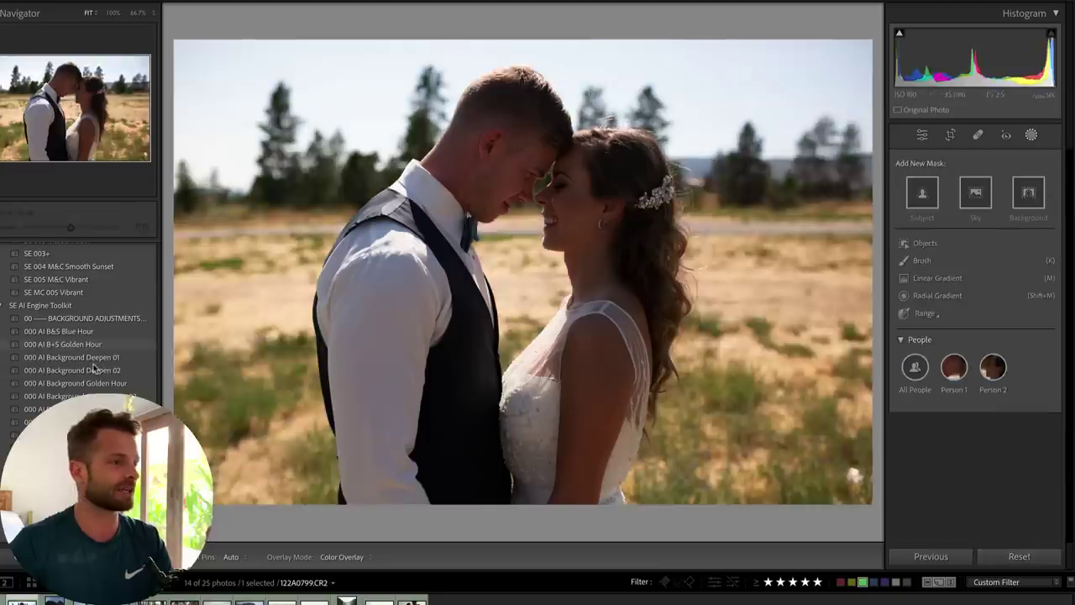
{"action": "left_click", "coordinate": [94, 362]}
{"action": "left_click", "coordinate": [95, 372]}
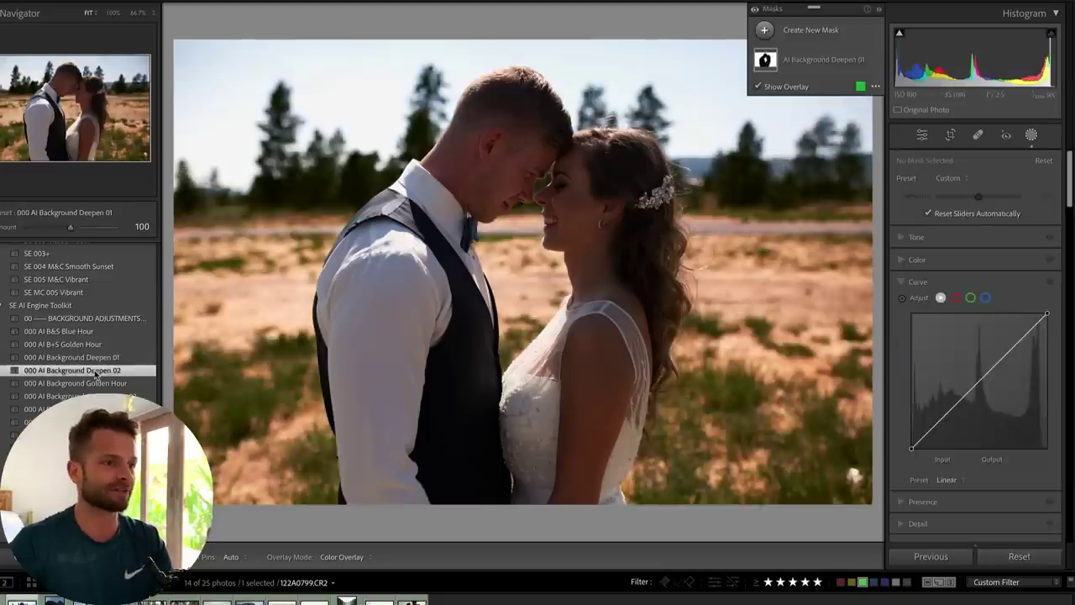
Apply the SE 002 M&C Warm preset at amount 32.
{"action": "scroll", "coordinate": [80, 357], "scroll_direction": "up", "scroll_amount": 5}
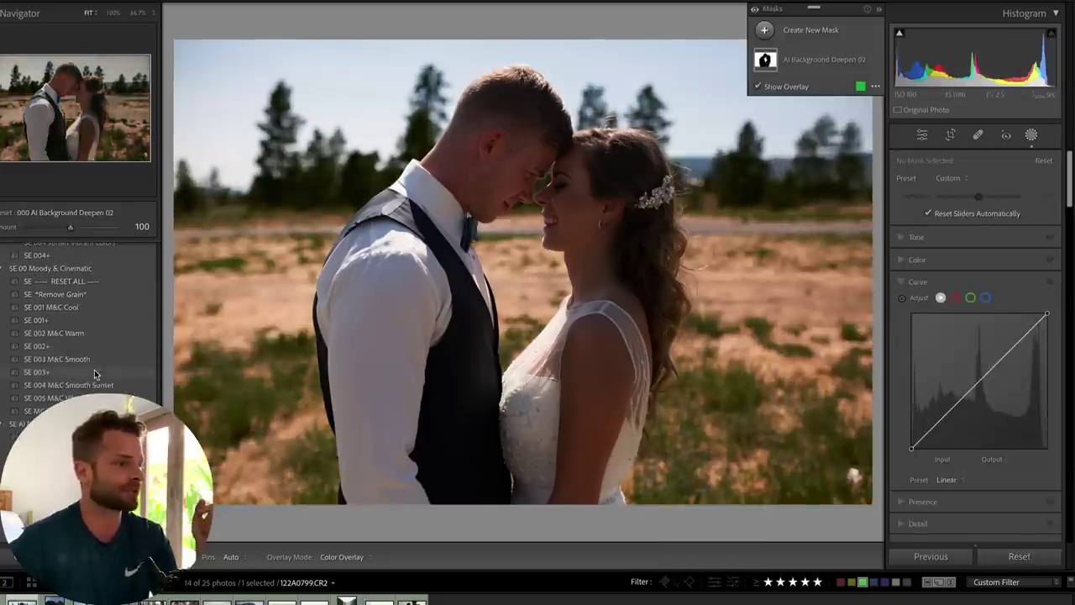
{"action": "left_click", "coordinate": [69, 334]}
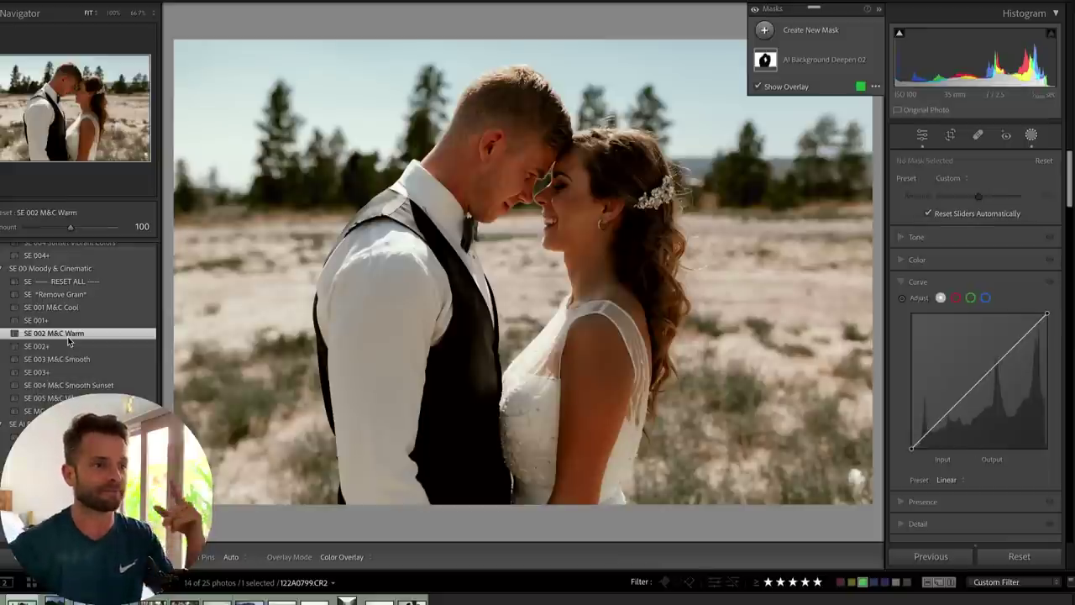
{"action": "mouse_move", "coordinate": [57, 229]}
{"action": "left_mouse_down"}
{"action": "mouse_move", "coordinate": [41, 230]}
{"action": "mouse_move", "coordinate": [61, 230]}
{"action": "left_mouse_up"}
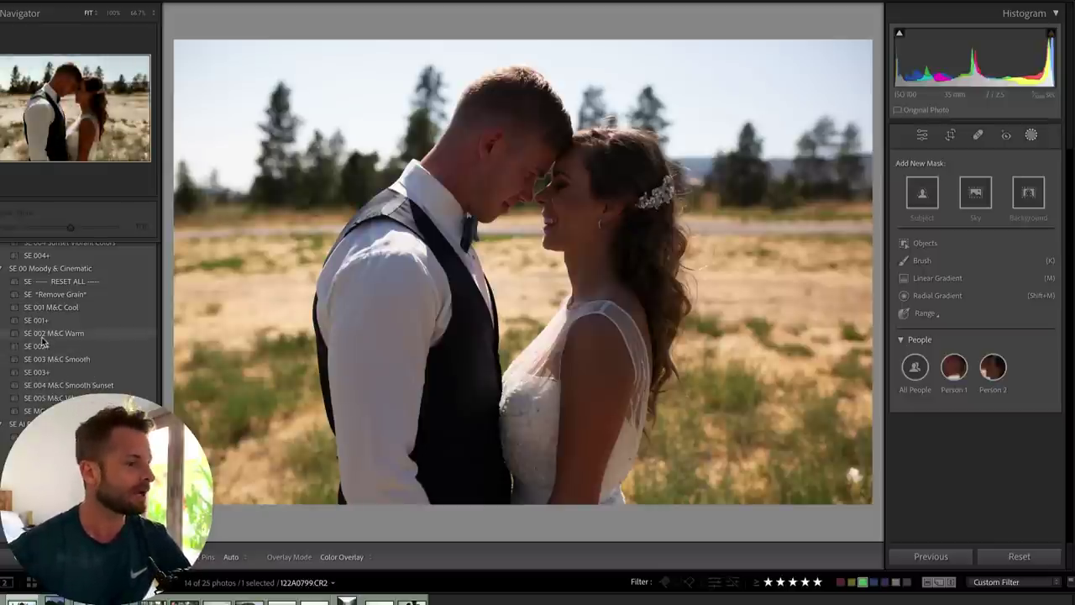
Navigate through the filmstrip to the beach couple piggyback photo.
{"action": "scroll", "coordinate": [80, 336], "scroll_direction": "down", "scroll_amount": 3}
{"action": "key", "text": "Right"}
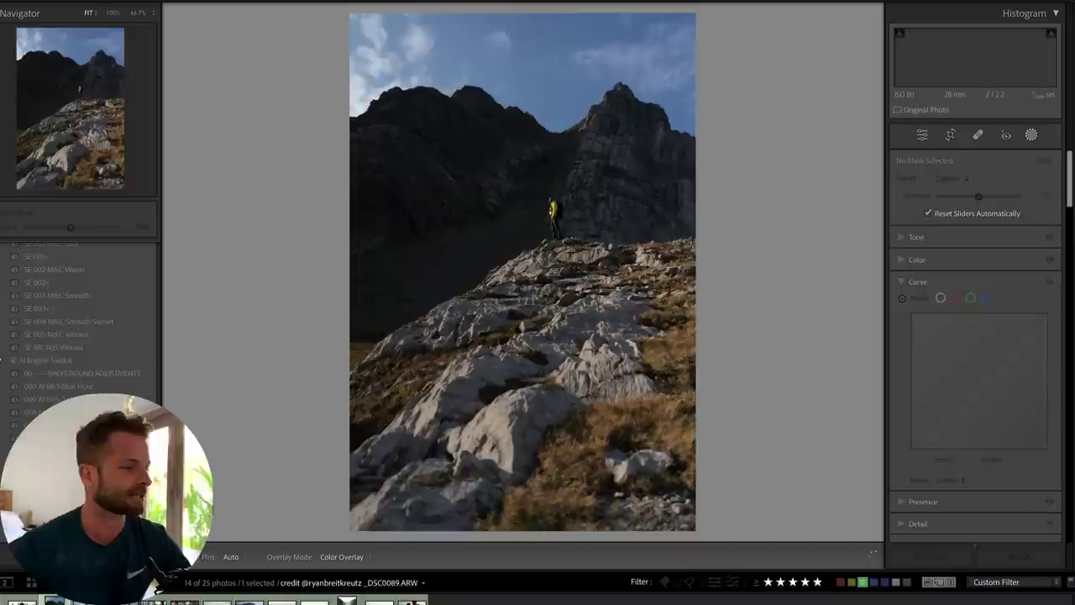
{"action": "key", "text": "Left"}
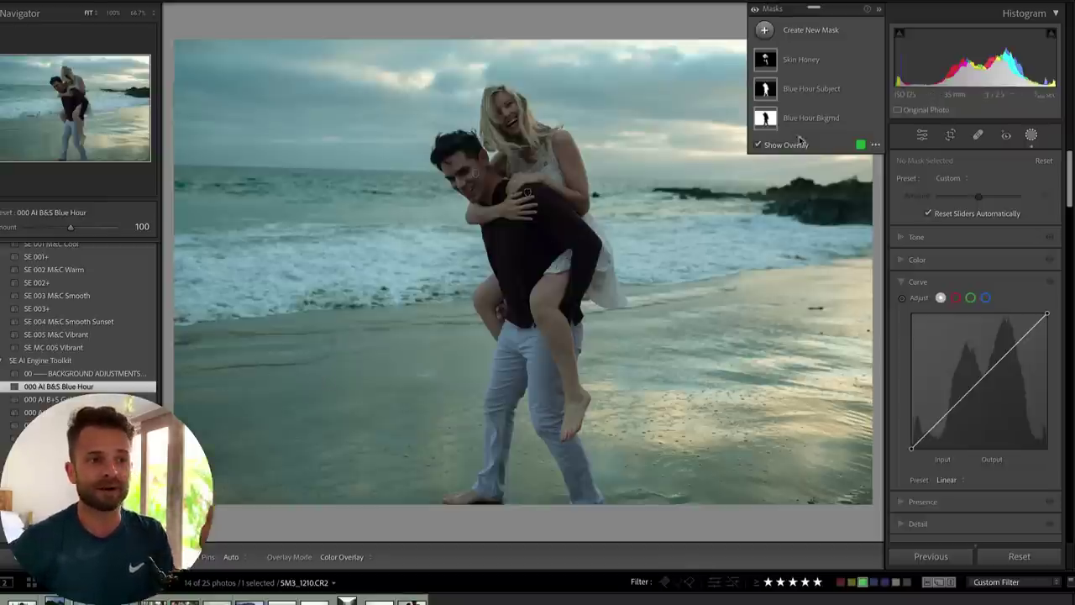
Darken the Blue Hour Bkgrnd mask's curve slightly and review its red, green and blue channels.
{"action": "left_click", "coordinate": [806, 119]}
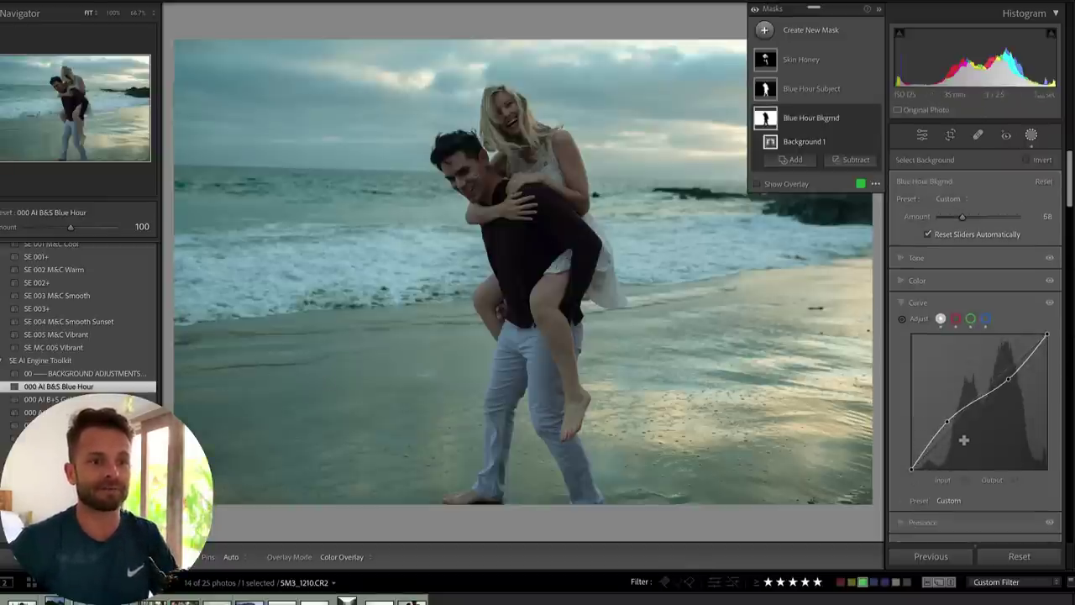
{"action": "left_click_drag", "start_coordinate": [946, 420], "coordinate": [947, 424]}
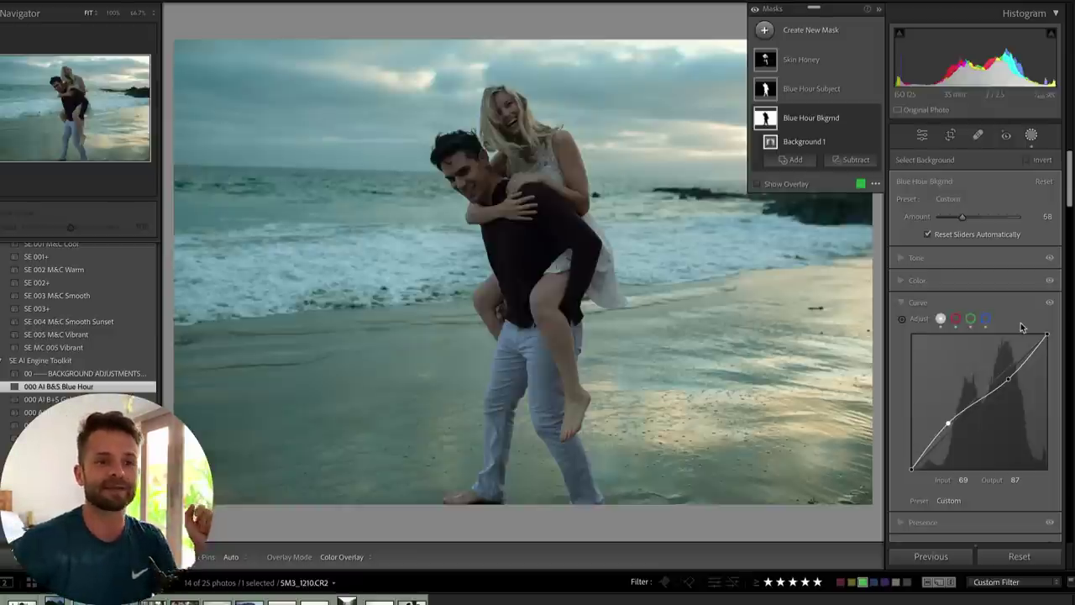
{"action": "left_click", "coordinate": [986, 319]}
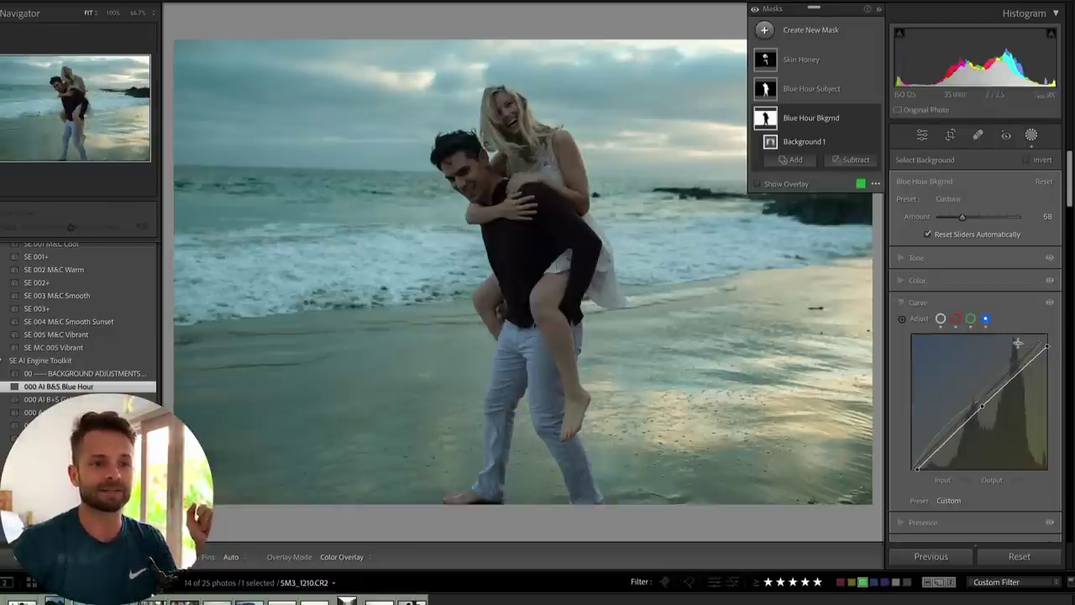
{"action": "left_click", "coordinate": [971, 320]}
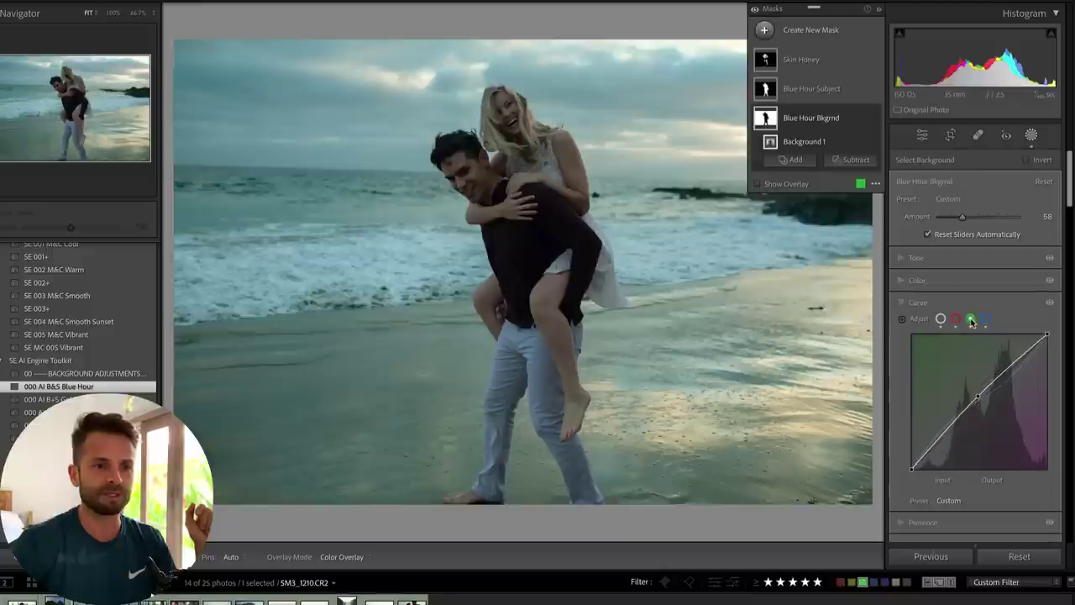
{"action": "left_click", "coordinate": [957, 320]}
{"action": "left_click", "coordinate": [986, 320]}
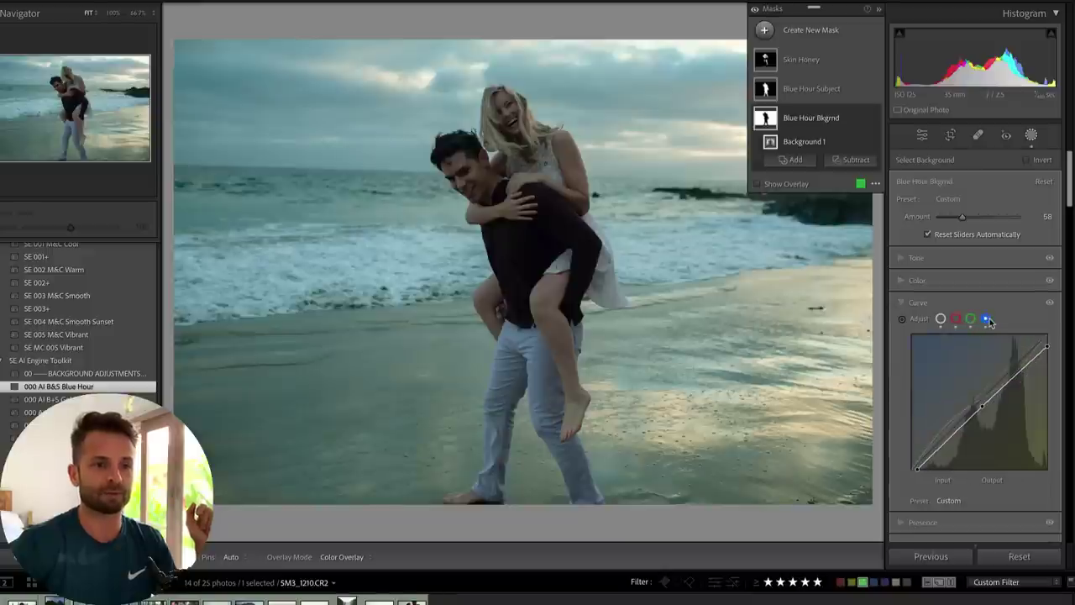
{"action": "left_click", "coordinate": [971, 320]}
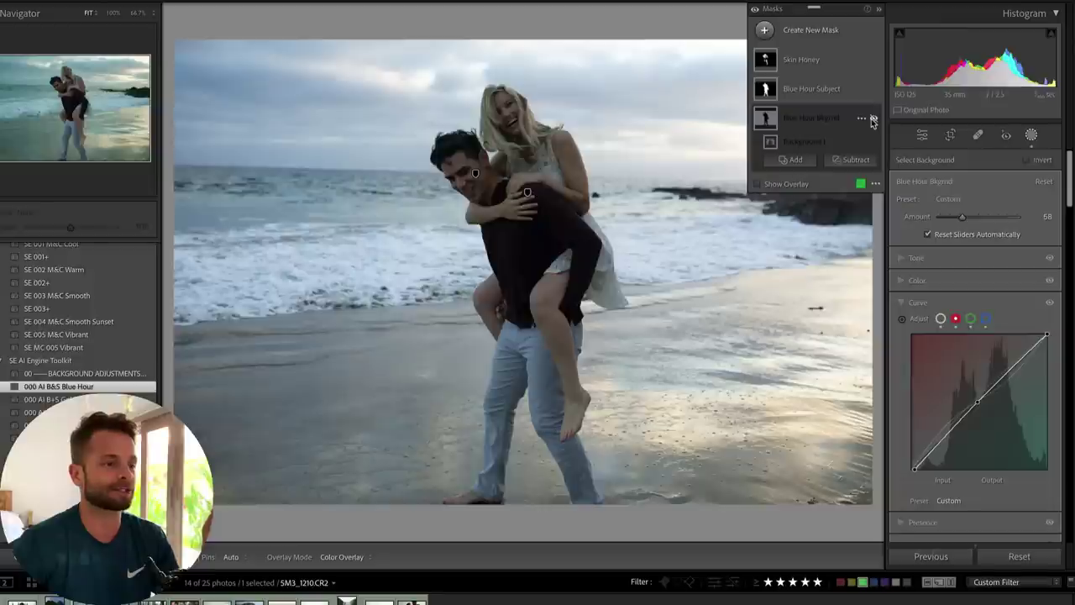
Compare the background mask off and on, then raise its Amount to 92.
{"action": "left_click", "coordinate": [871, 118]}
{"action": "left_click", "coordinate": [872, 118]}
{"action": "mouse_move", "coordinate": [963, 217]}
{"action": "left_mouse_down"}
{"action": "mouse_move", "coordinate": [1015, 218]}
{"action": "mouse_move", "coordinate": [960, 217]}
{"action": "mouse_move", "coordinate": [1001, 217]}
{"action": "mouse_move", "coordinate": [976, 217]}
{"action": "left_mouse_up"}
Check the Blue Hour Subject mask's overlay and raise its Amount from 22 to 30.
{"action": "left_click", "coordinate": [861, 119]}
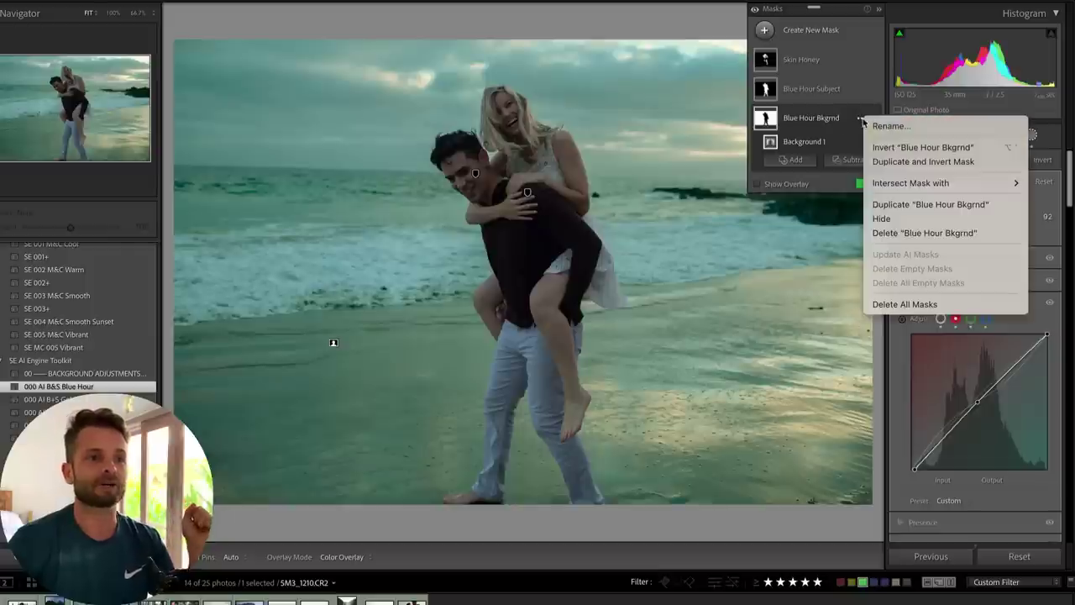
{"action": "left_click", "coordinate": [821, 95]}
{"action": "left_click", "coordinate": [813, 92]}
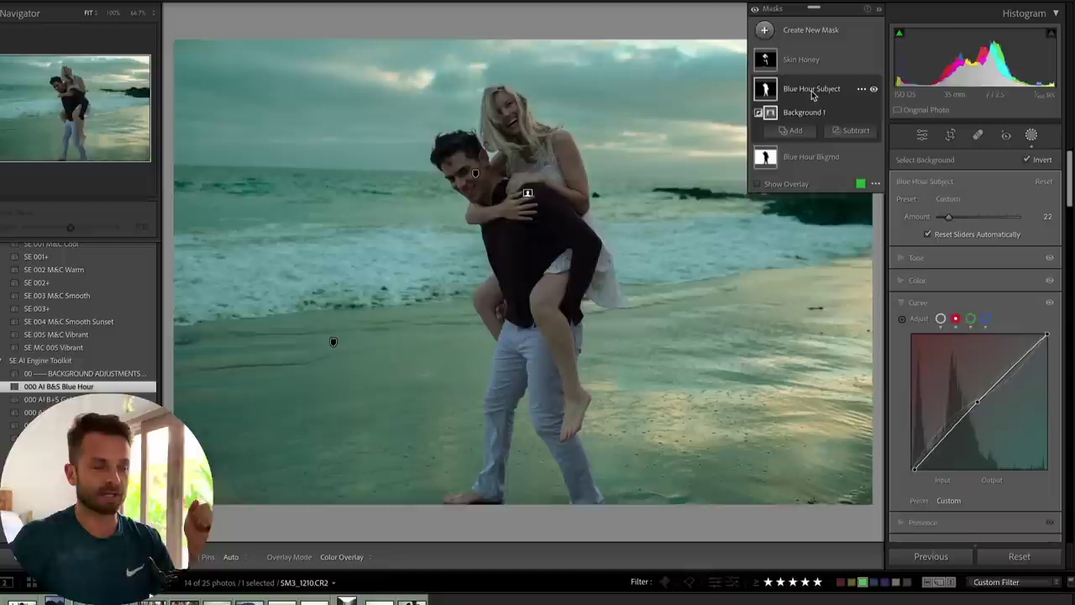
{"action": "key", "text": "o"}
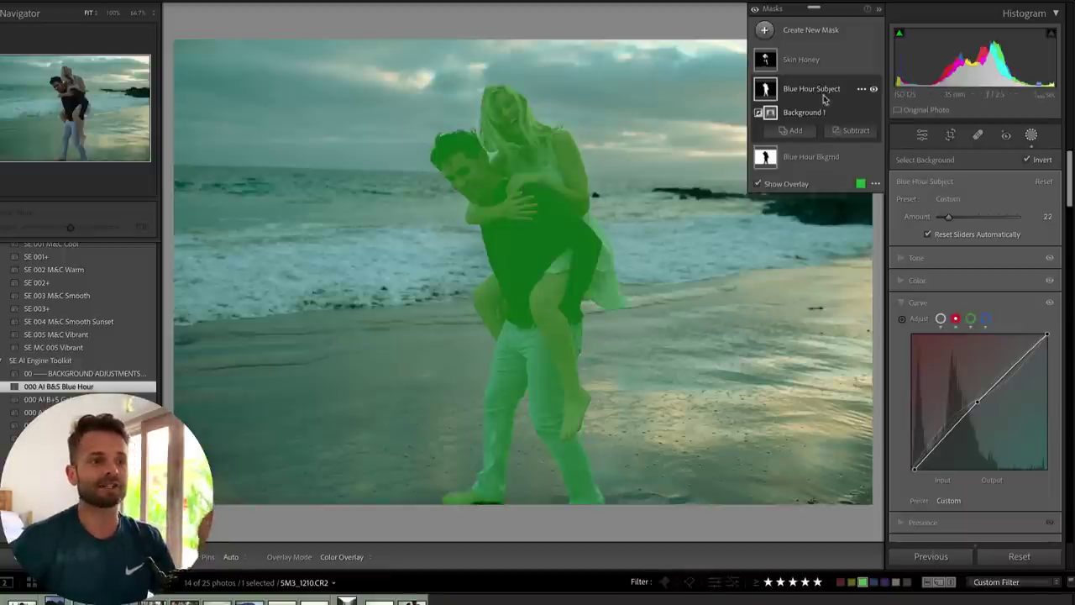
{"action": "left_click", "coordinate": [815, 157]}
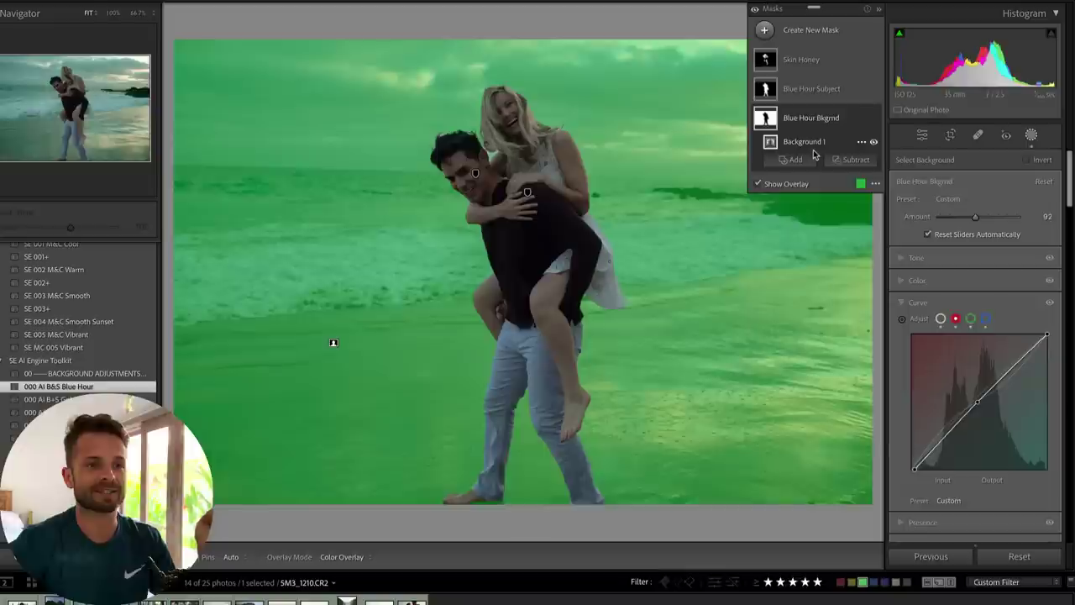
{"action": "left_click", "coordinate": [811, 84]}
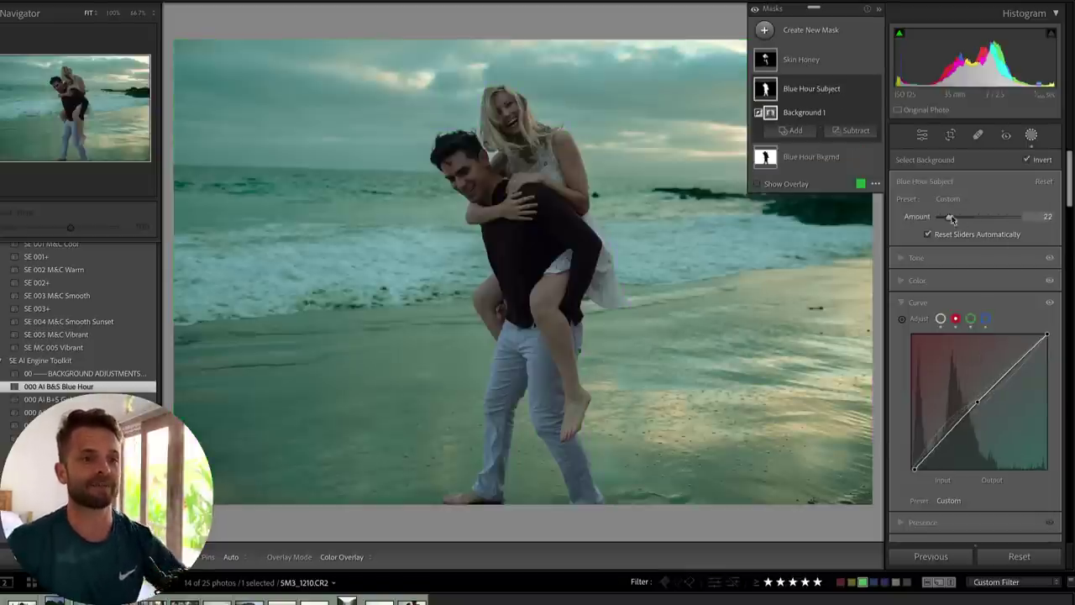
{"action": "mouse_move", "coordinate": [950, 216]}
{"action": "left_mouse_down"}
{"action": "mouse_move", "coordinate": [1003, 220]}
{"action": "mouse_move", "coordinate": [954, 217]}
{"action": "left_mouse_up"}
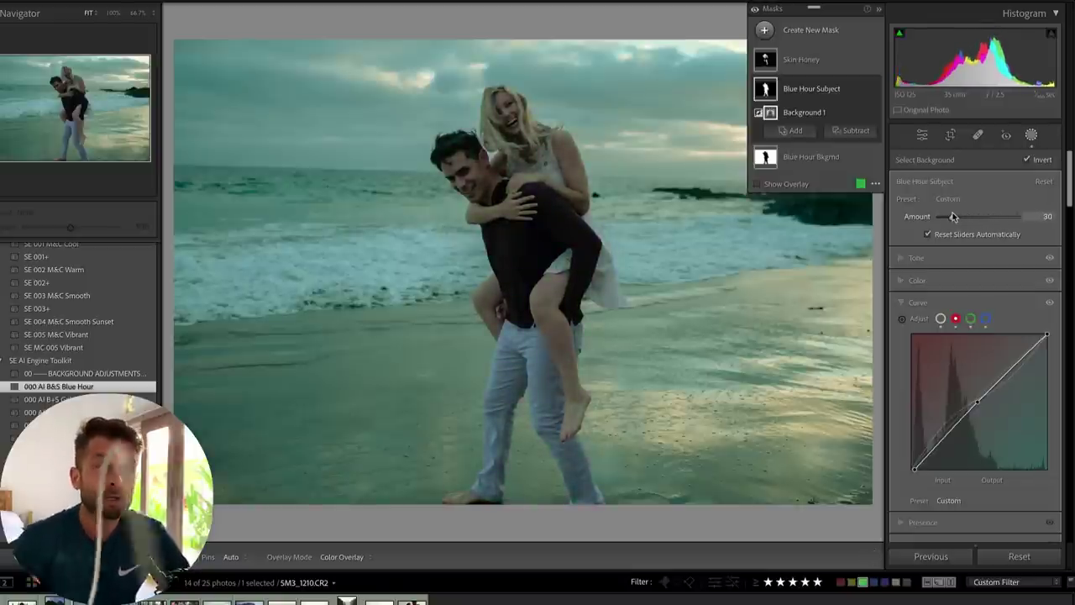
Try the AI Background Deepen 01 and 02 presets, keeping 02, and zoom to 100% on the couple.
{"action": "mouse_move", "coordinate": [802, 59]}
{"action": "left_click", "coordinate": [802, 71]}
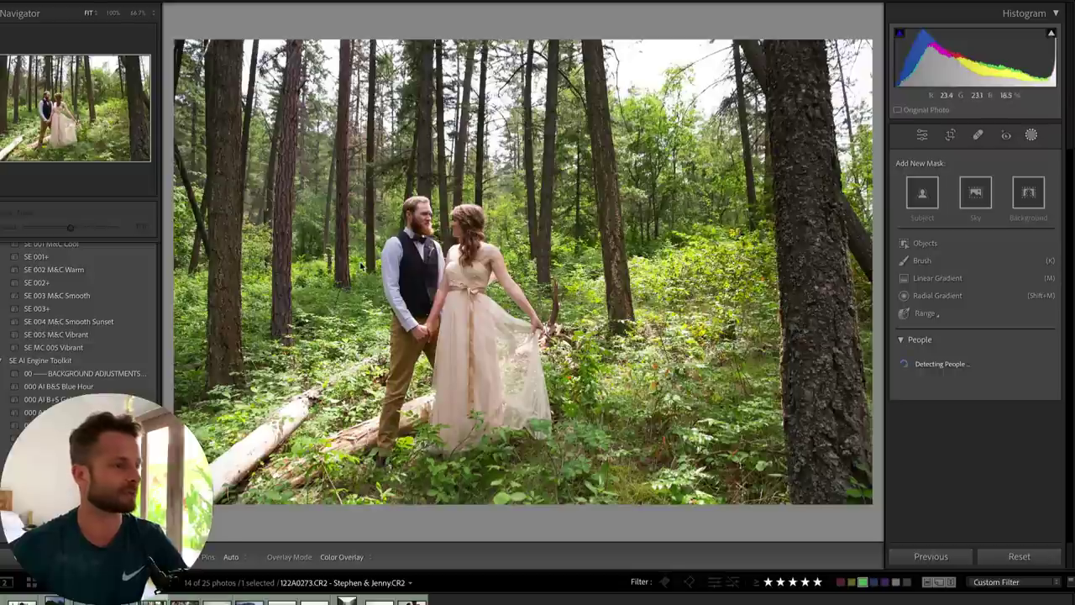
{"action": "left_click", "coordinate": [38, 411]}
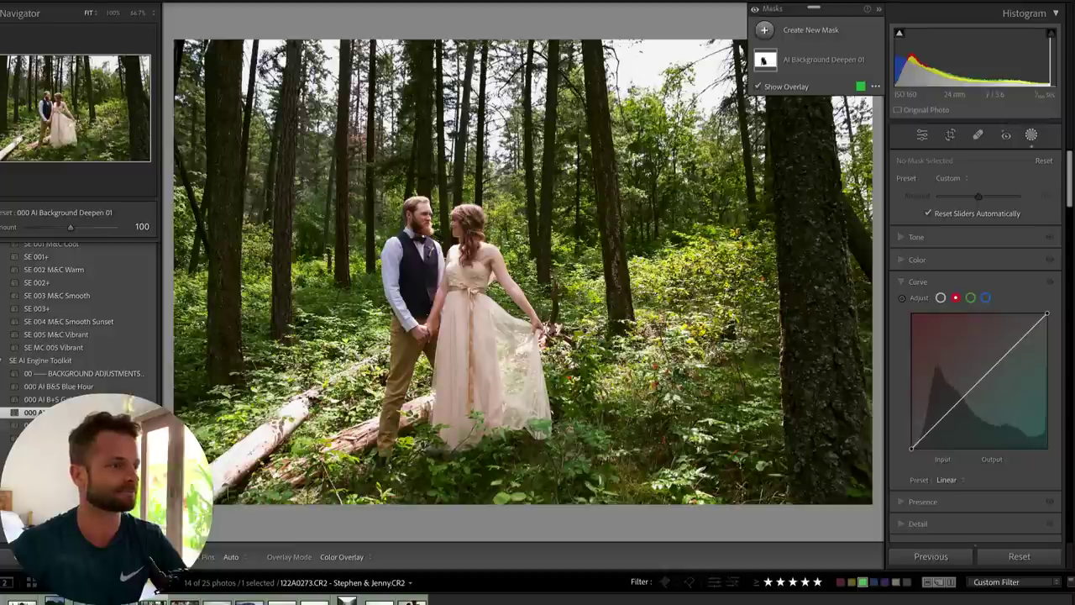
{"action": "left_click", "coordinate": [37, 424]}
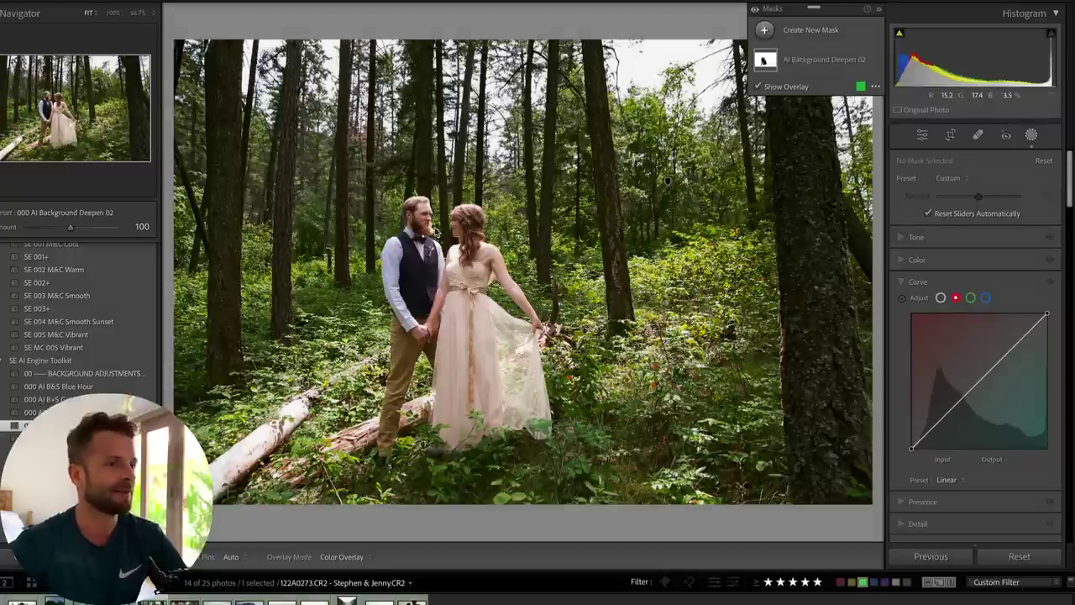
{"action": "left_click", "coordinate": [445, 231]}
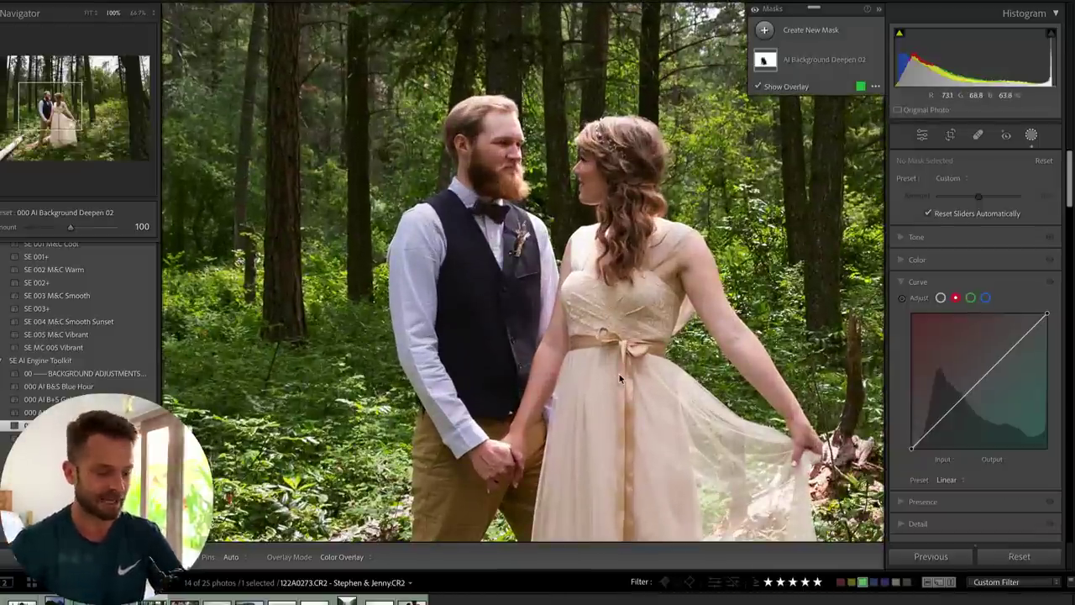
Create an All People mask covering skin, eyebrows, eyes, facial features, hair and facial hair.
{"action": "left_click", "coordinate": [765, 30]}
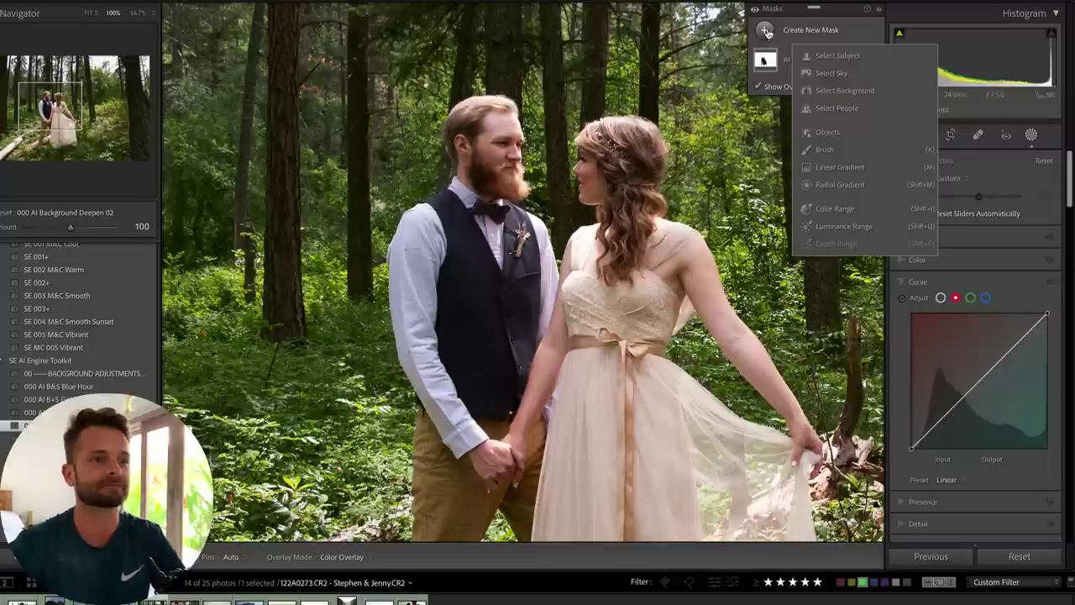
{"action": "left_click", "coordinate": [844, 108]}
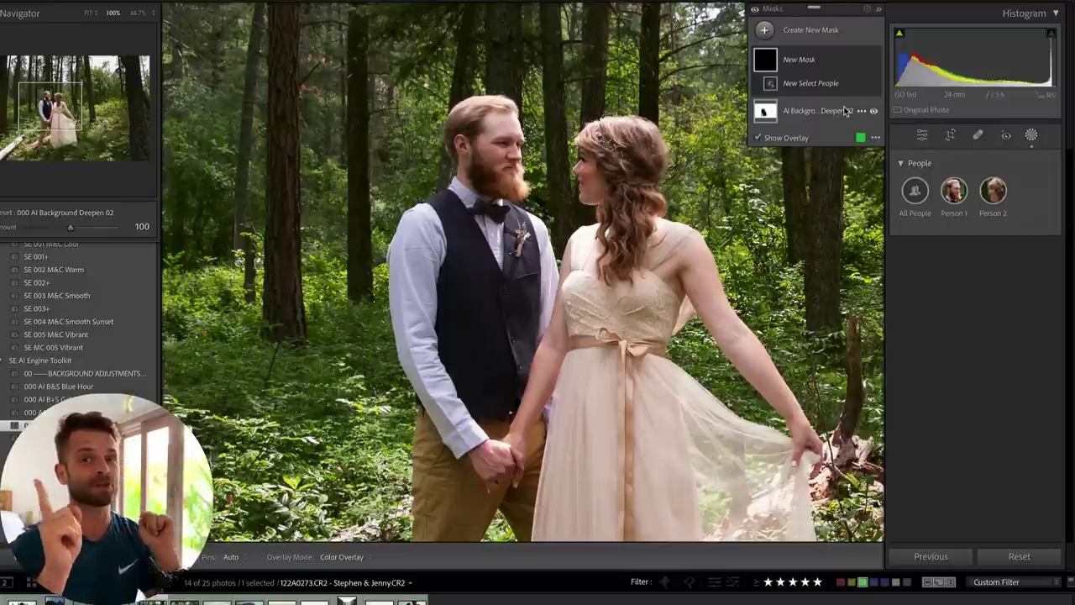
{"action": "left_click", "coordinate": [917, 191]}
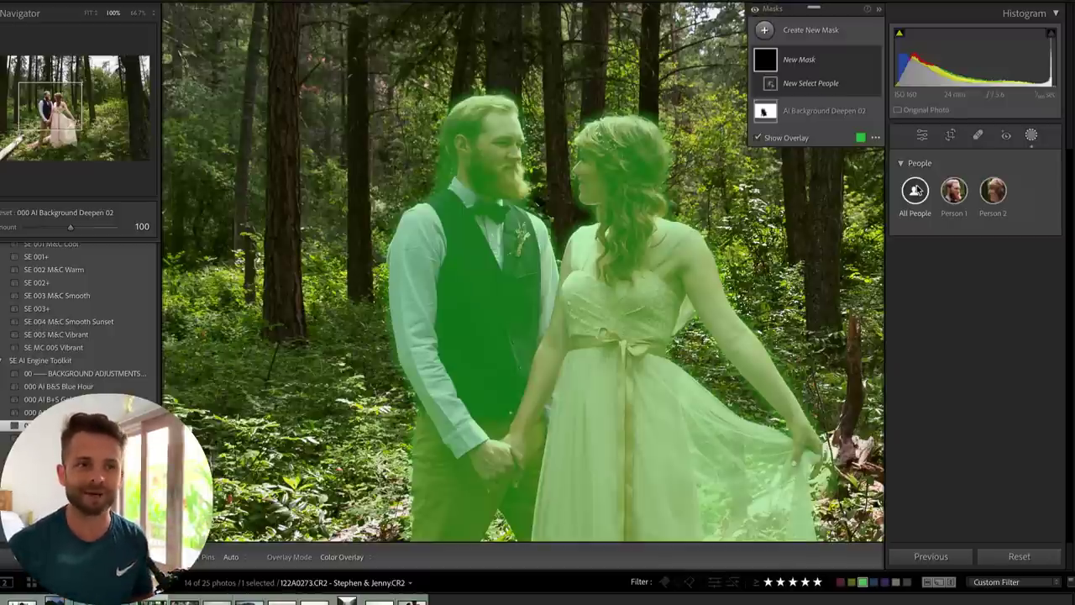
{"action": "left_click", "coordinate": [917, 190]}
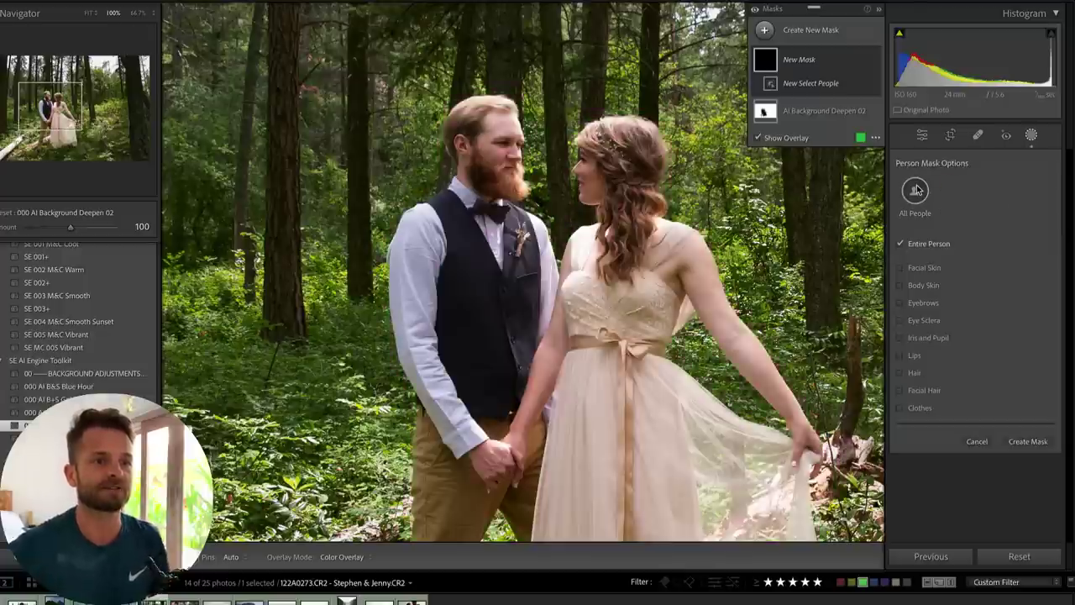
{"action": "left_click", "coordinate": [900, 268]}
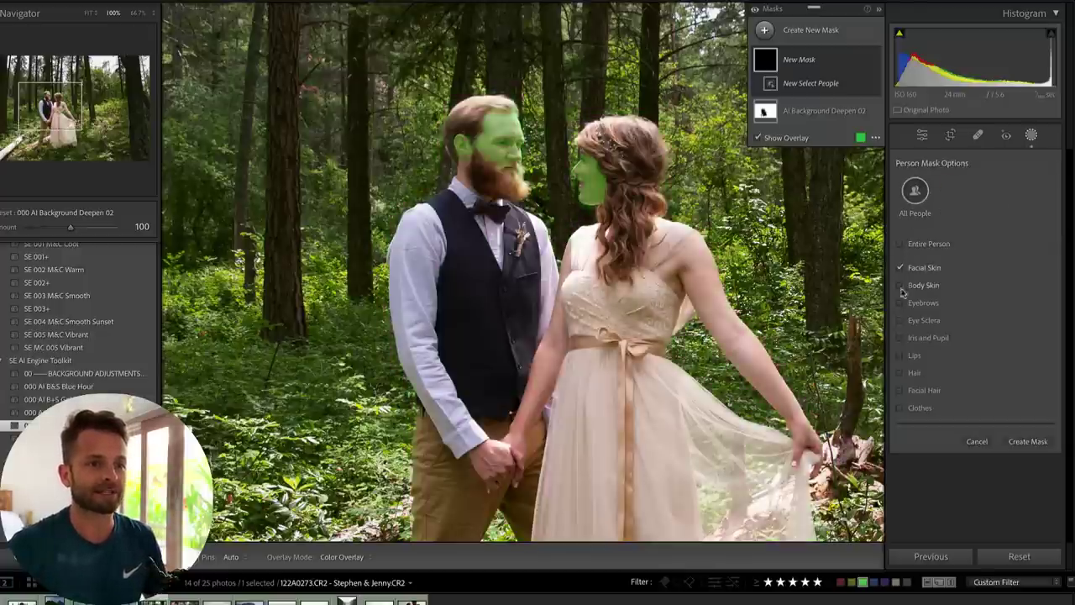
{"action": "left_click", "coordinate": [900, 302]}
{"action": "left_click", "coordinate": [901, 338]}
{"action": "left_click", "coordinate": [901, 372]}
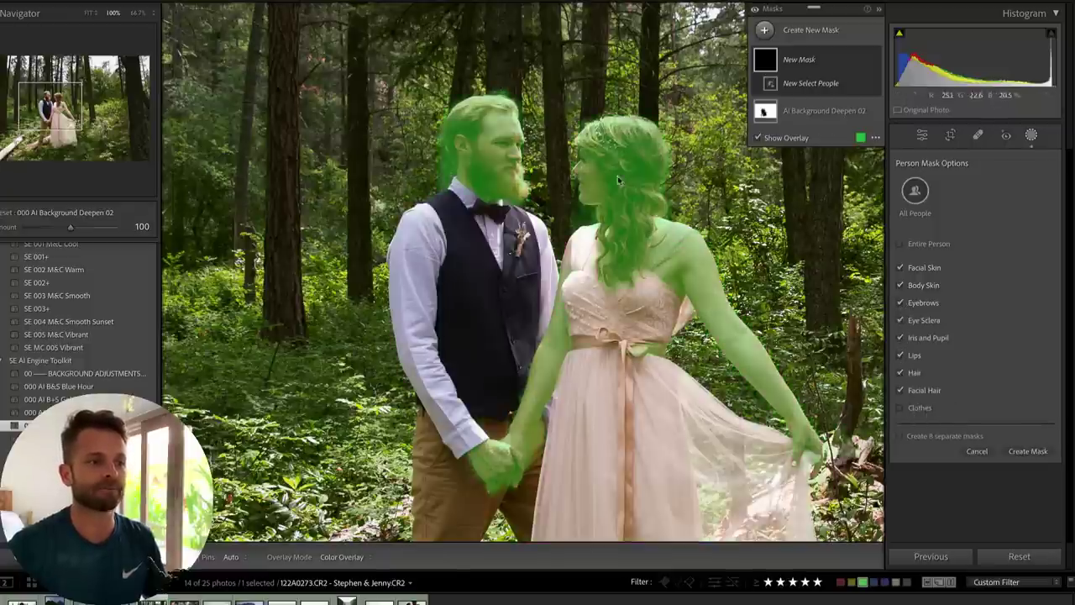
{"action": "left_click", "coordinate": [1042, 457]}
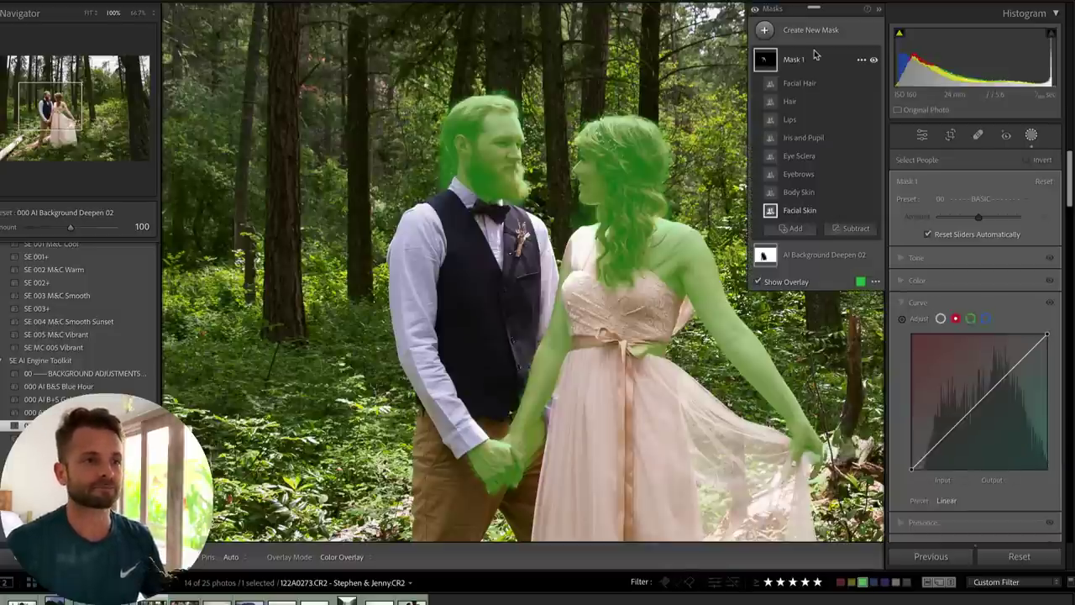
Rename the new people mask 'Golden Marshmallow'.
{"action": "double_click", "coordinate": [794, 60]}
{"action": "type", "text": "Golden Marsh"}
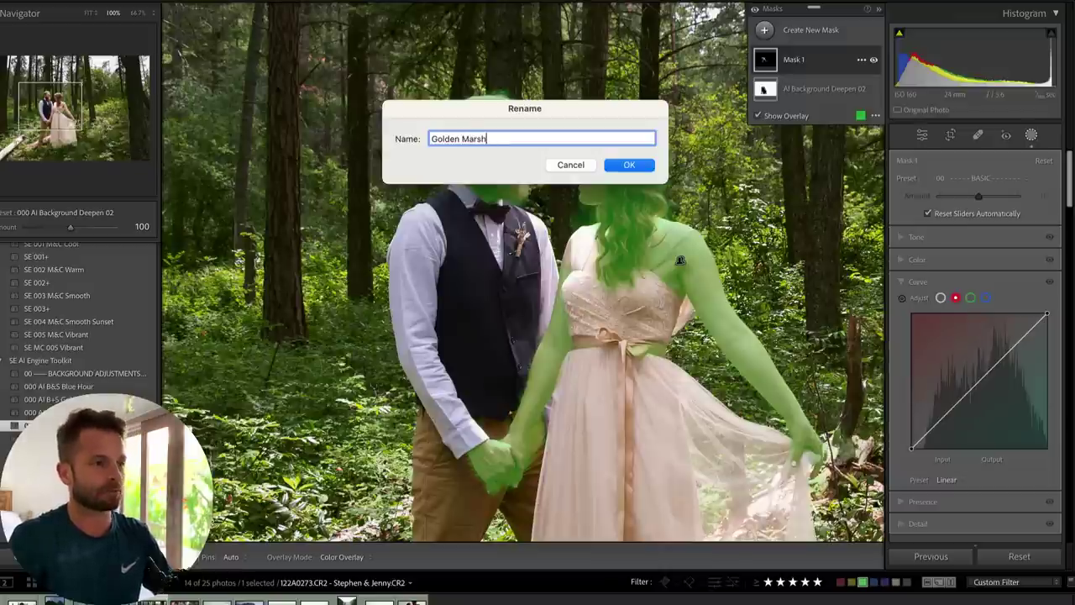
{"action": "type", "text": "ow"}
{"action": "key", "text": "Return"}
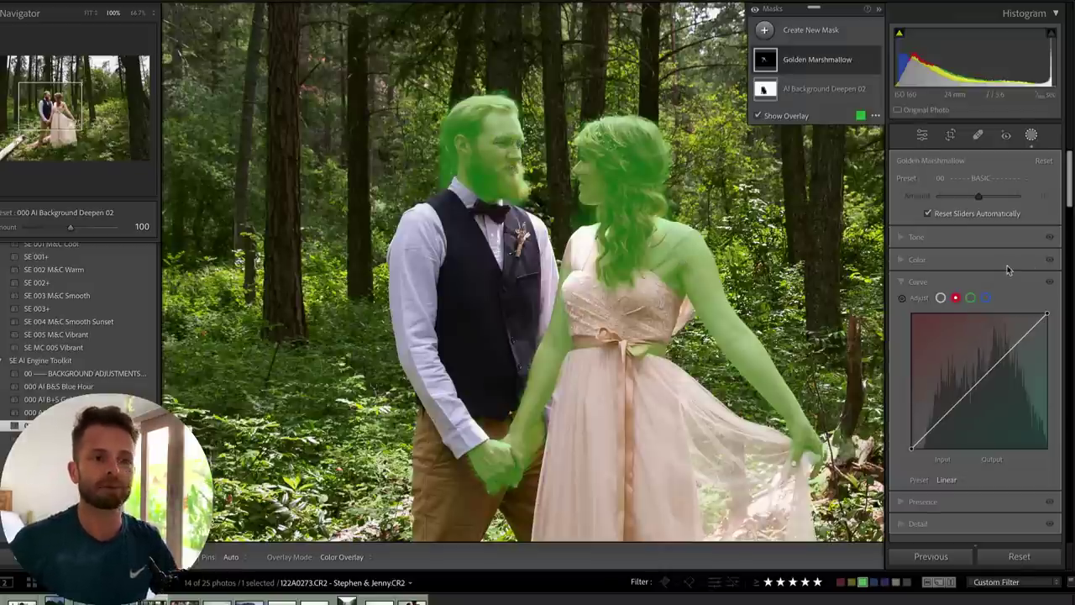
Pull the blue curve's highlight end down to warm the people.
{"action": "left_click", "coordinate": [941, 299]}
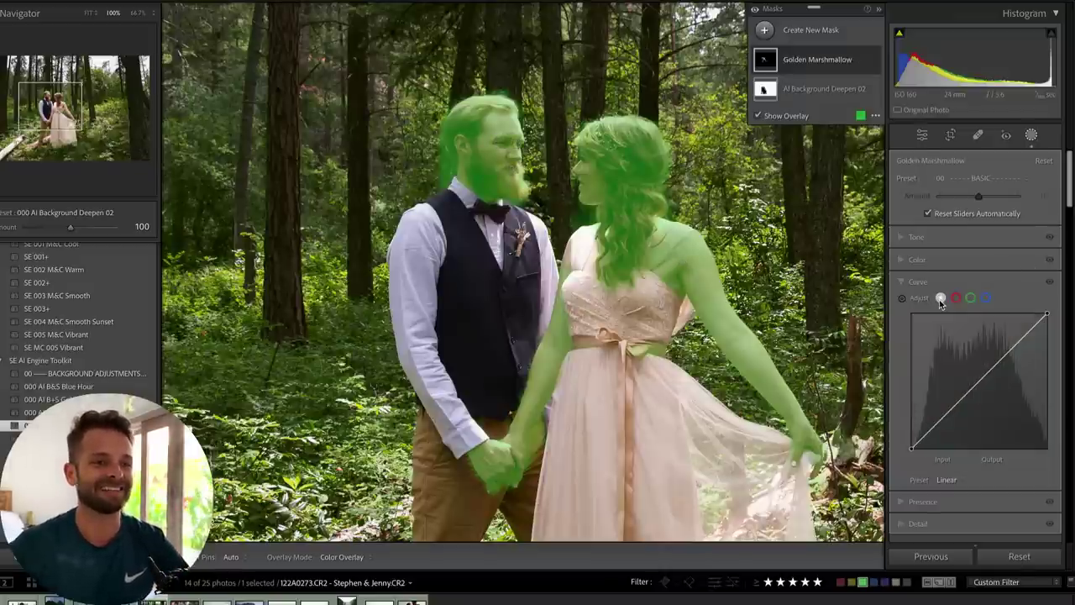
{"action": "left_click", "coordinate": [983, 299]}
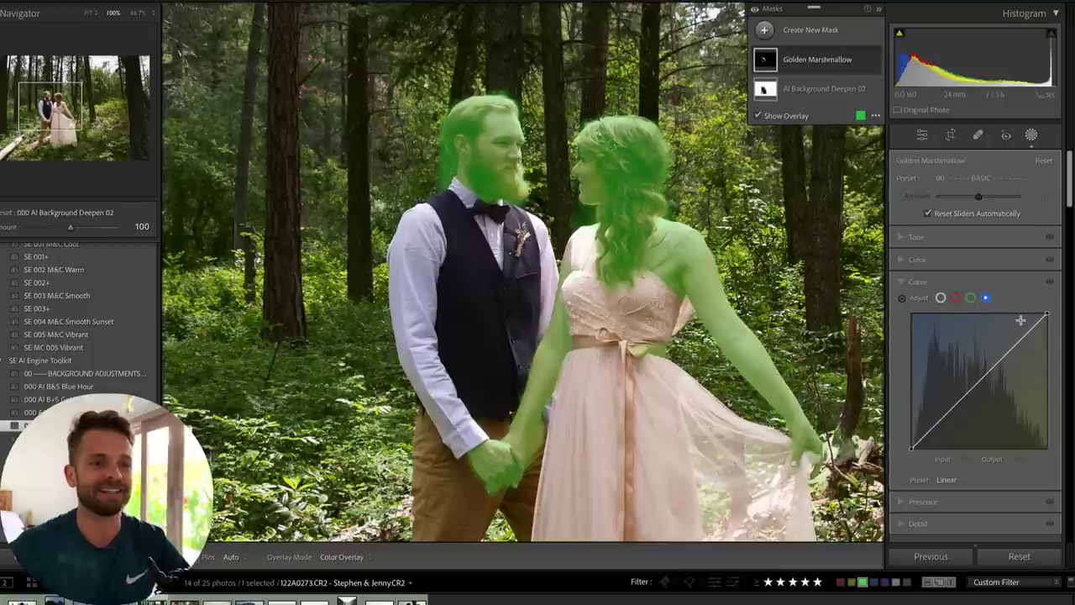
{"action": "mouse_move", "coordinate": [1046, 315]}
{"action": "left_mouse_down"}
{"action": "mouse_move", "coordinate": [1062, 461]}
{"action": "mouse_move", "coordinate": [1048, 328]}
{"action": "left_mouse_up"}
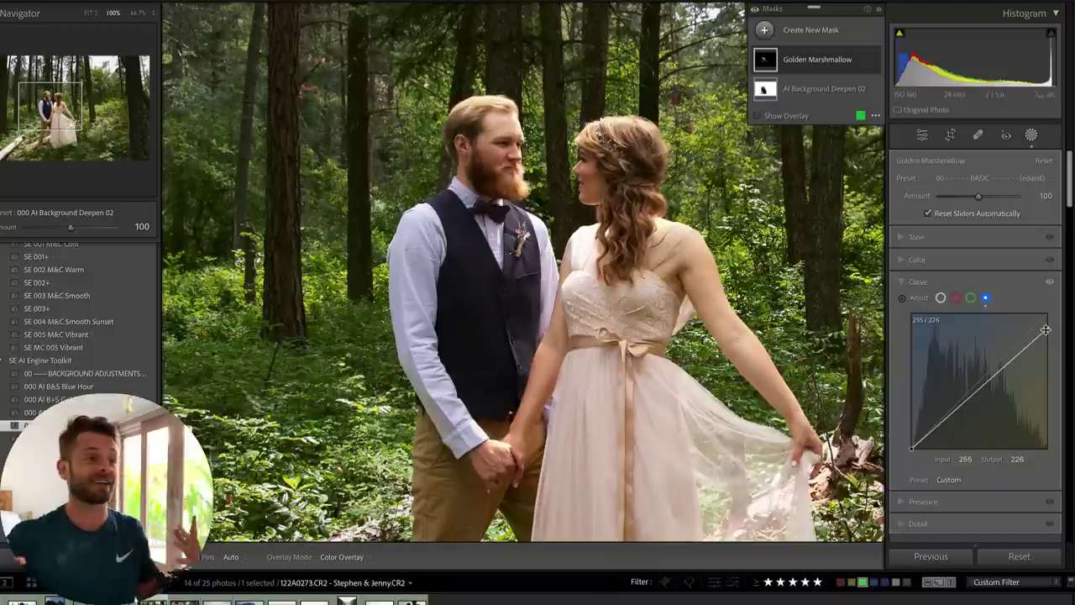
{"action": "mouse_move", "coordinate": [1045, 329]}
{"action": "left_mouse_down"}
{"action": "mouse_move", "coordinate": [1049, 349]}
{"action": "mouse_move", "coordinate": [1048, 334]}
{"action": "left_mouse_up"}
Lift the red highlights slightly with the targeted adjustment tool and reset Amount to 100.
{"action": "left_click", "coordinate": [956, 298]}
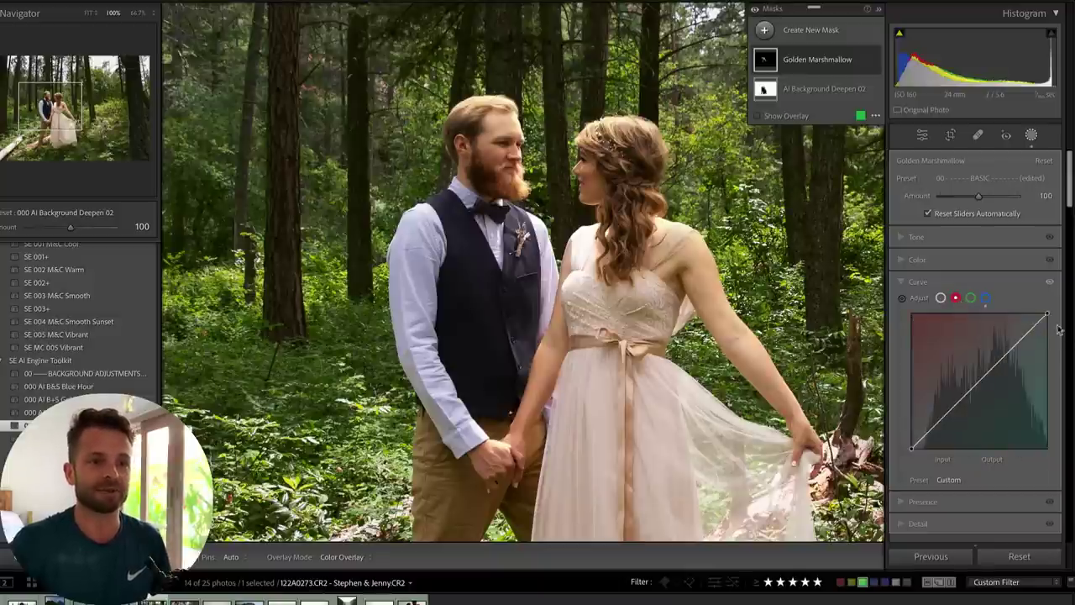
{"action": "mouse_move", "coordinate": [1045, 313]}
{"action": "left_mouse_down"}
{"action": "mouse_move", "coordinate": [1036, 315]}
{"action": "mouse_move", "coordinate": [1047, 315]}
{"action": "left_mouse_up"}
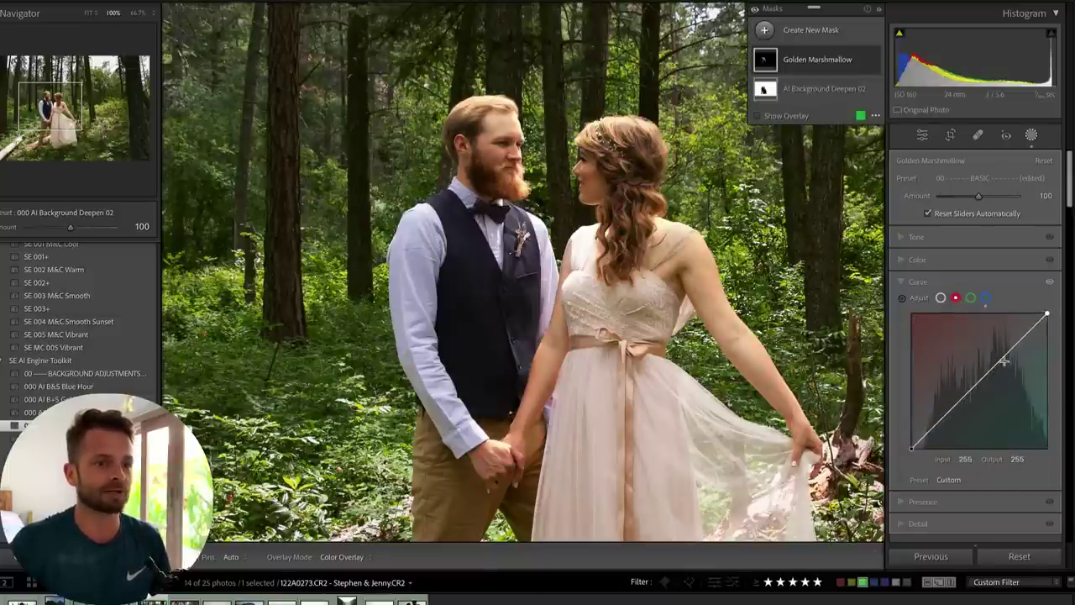
{"action": "left_click", "coordinate": [902, 298]}
{"action": "left_click_drag", "start_coordinate": [498, 128], "coordinate": [498, 119]}
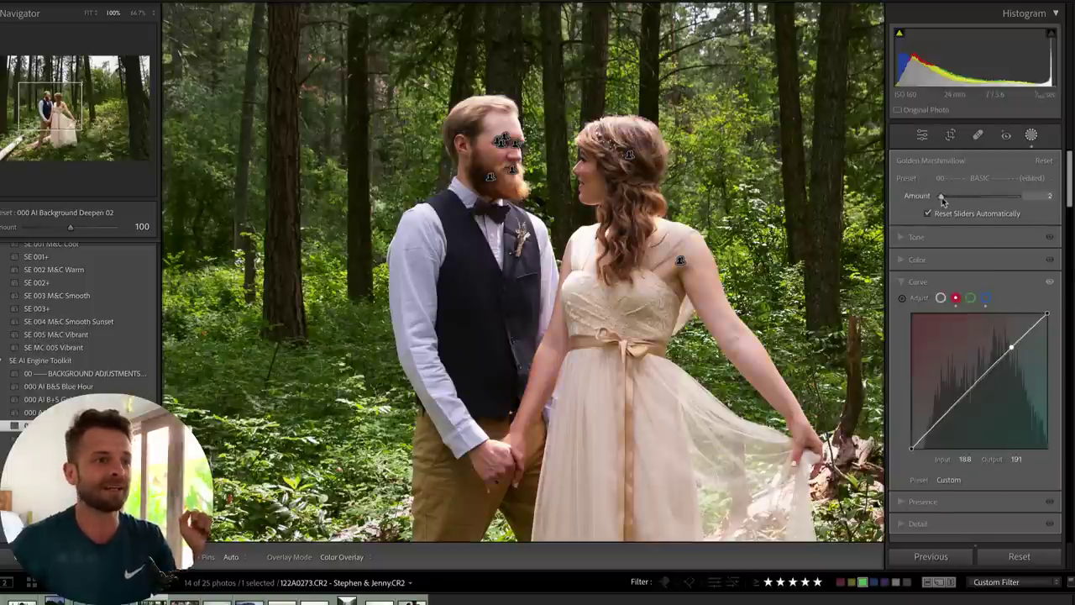
{"action": "mouse_move", "coordinate": [974, 196]}
{"action": "left_mouse_down"}
{"action": "mouse_move", "coordinate": [994, 197]}
{"action": "mouse_move", "coordinate": [967, 192]}
{"action": "left_mouse_up"}
{"action": "double_click", "coordinate": [967, 194]}
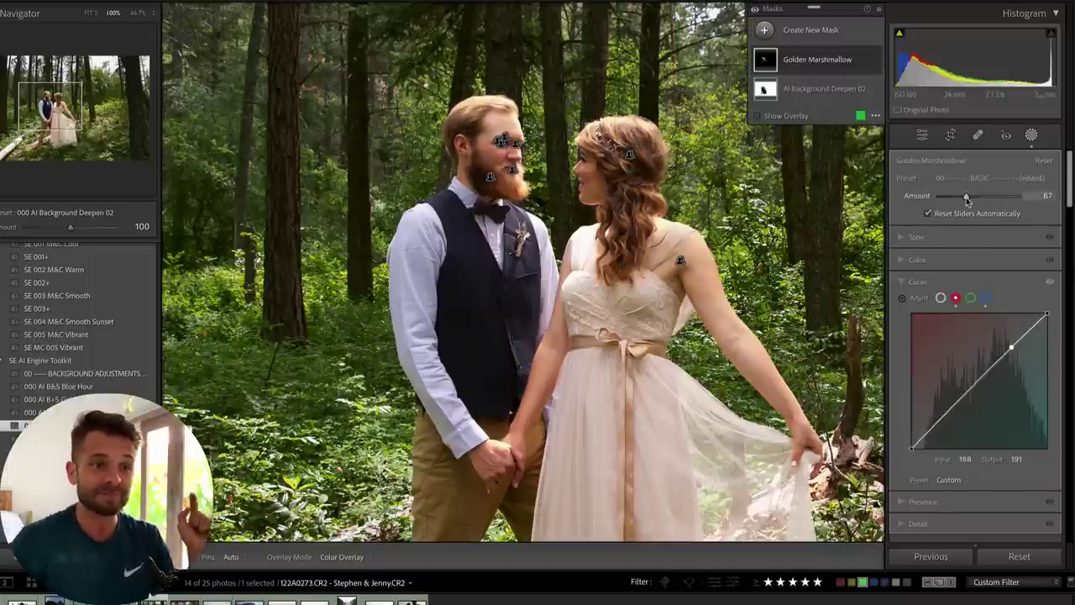
Experiment with high-contrast RGB curve points, then reset the channel.
{"action": "left_click", "coordinate": [941, 300]}
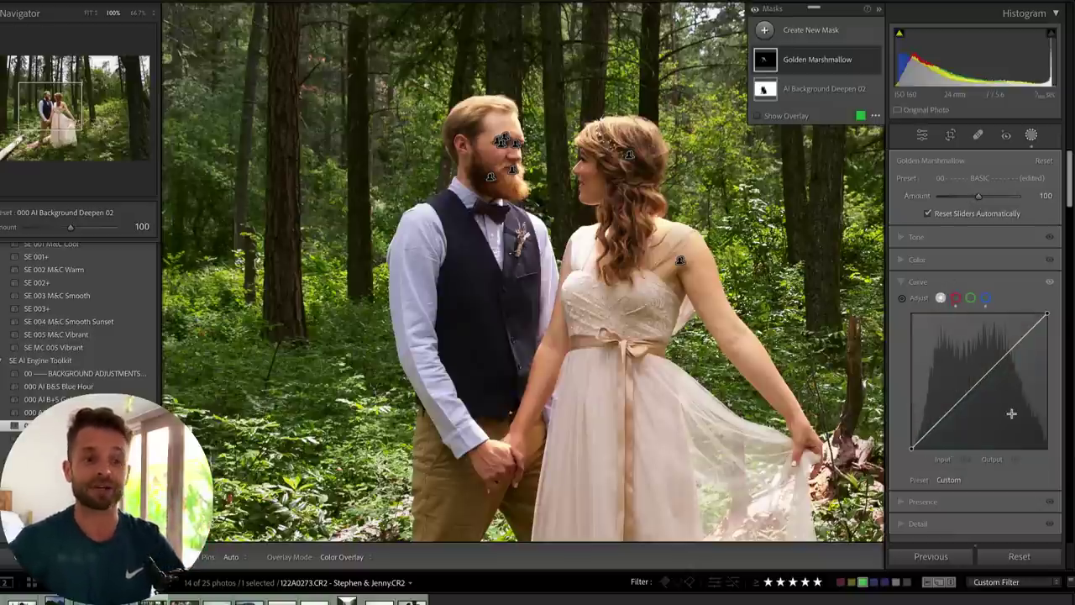
{"action": "left_click_drag", "start_coordinate": [941, 411], "coordinate": [948, 412]}
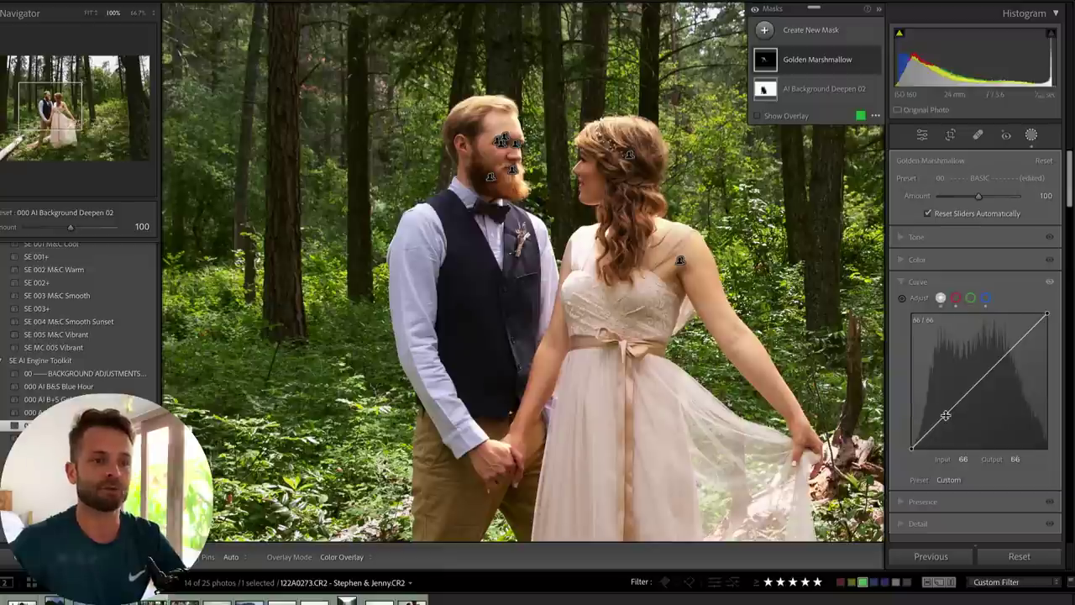
{"action": "left_click", "coordinate": [1014, 347]}
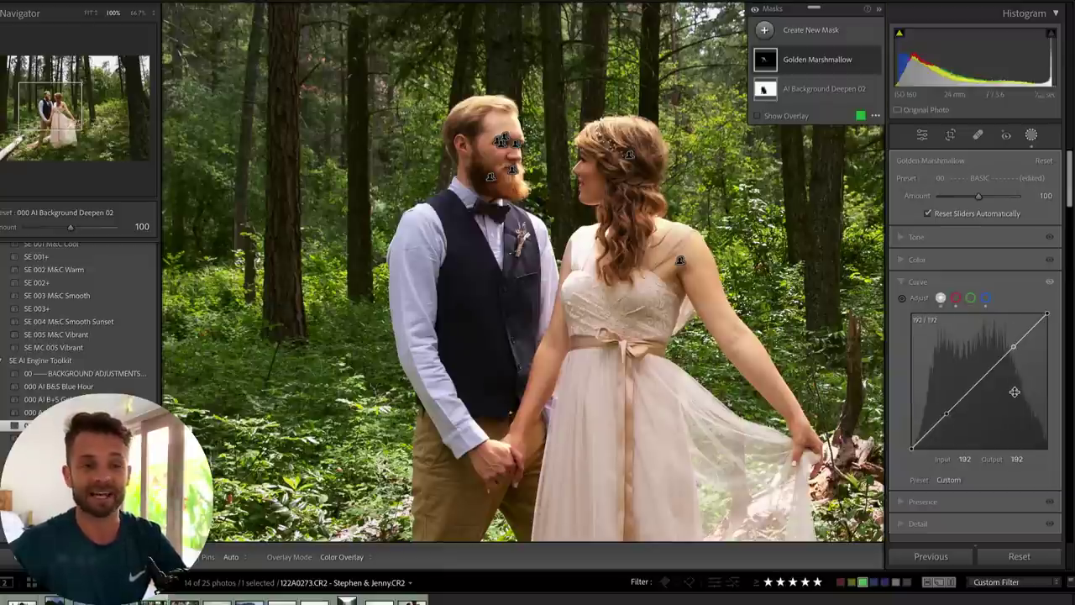
{"action": "left_click_drag", "start_coordinate": [1012, 347], "coordinate": [1009, 325]}
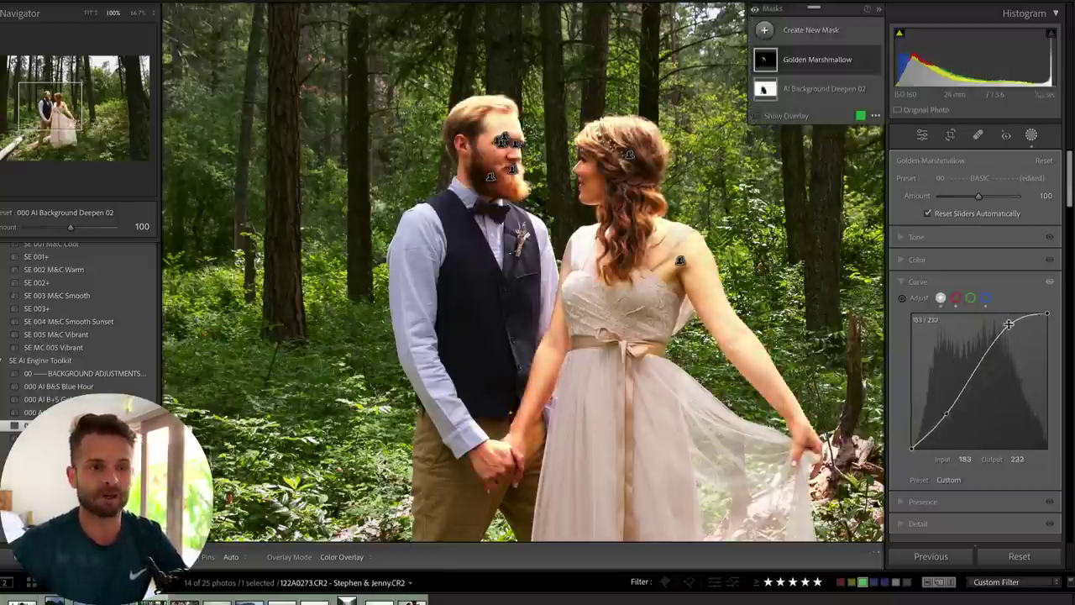
{"action": "left_click_drag", "start_coordinate": [945, 416], "coordinate": [965, 444]}
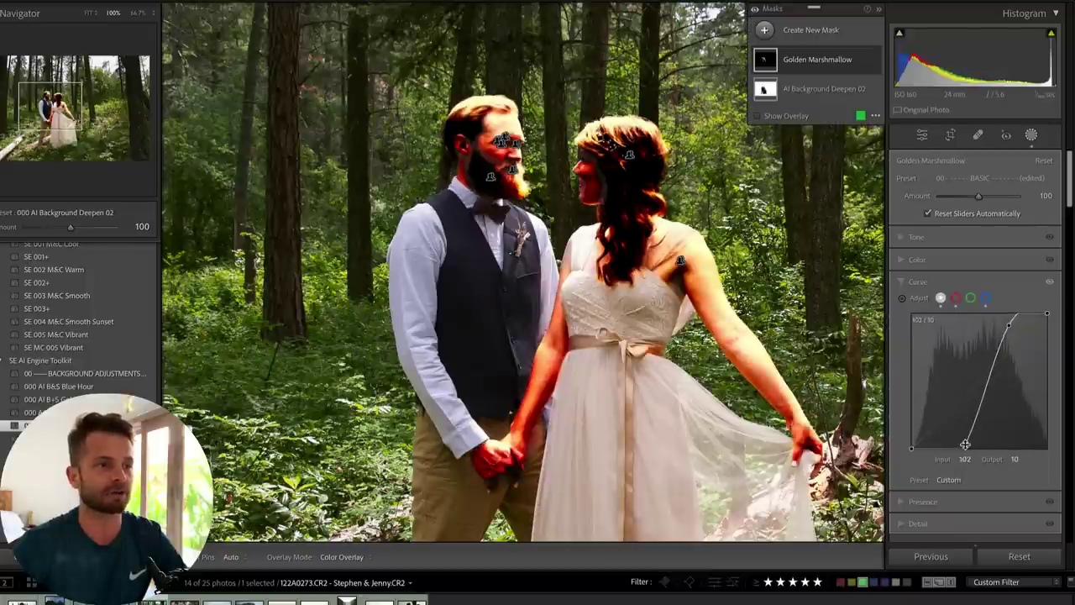
{"action": "right_click", "coordinate": [984, 356]}
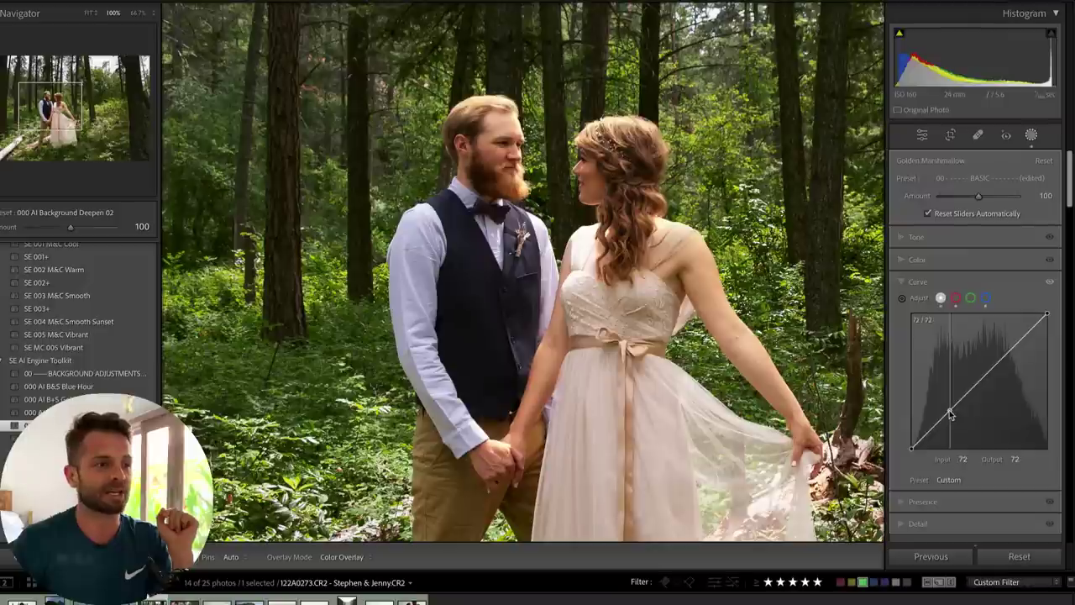
Lift the RGB shadow point to 60/74 and ease the upper tones down.
{"action": "left_click_drag", "start_coordinate": [950, 414], "coordinate": [940, 408]}
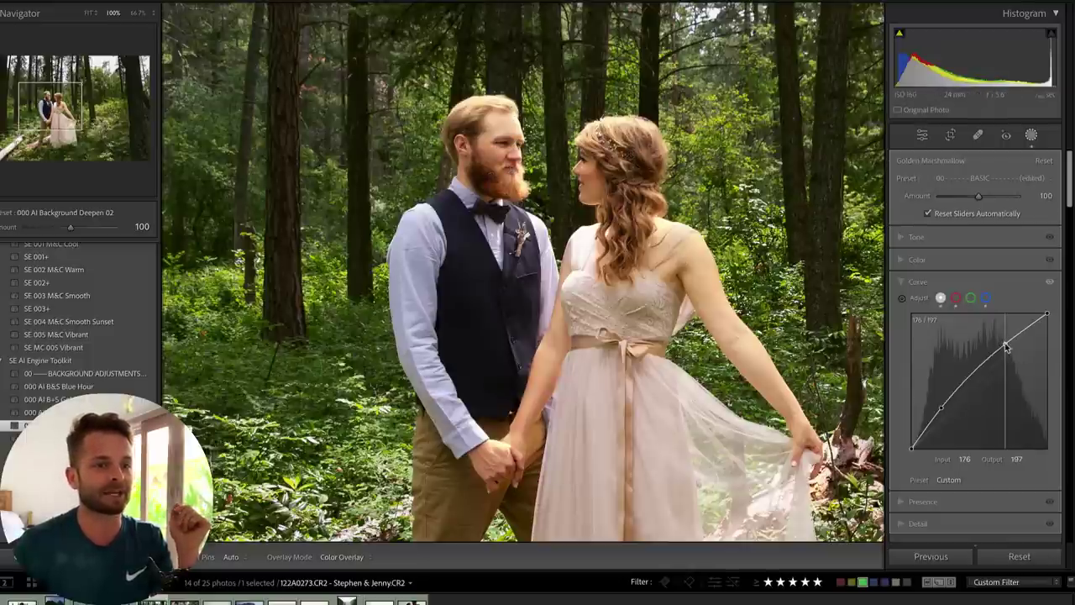
{"action": "mouse_move", "coordinate": [1004, 344]}
{"action": "left_mouse_down"}
{"action": "mouse_move", "coordinate": [1011, 361]}
{"action": "mouse_move", "coordinate": [1010, 350]}
{"action": "left_mouse_up"}
{"action": "left_click_drag", "start_coordinate": [942, 410], "coordinate": [943, 412]}
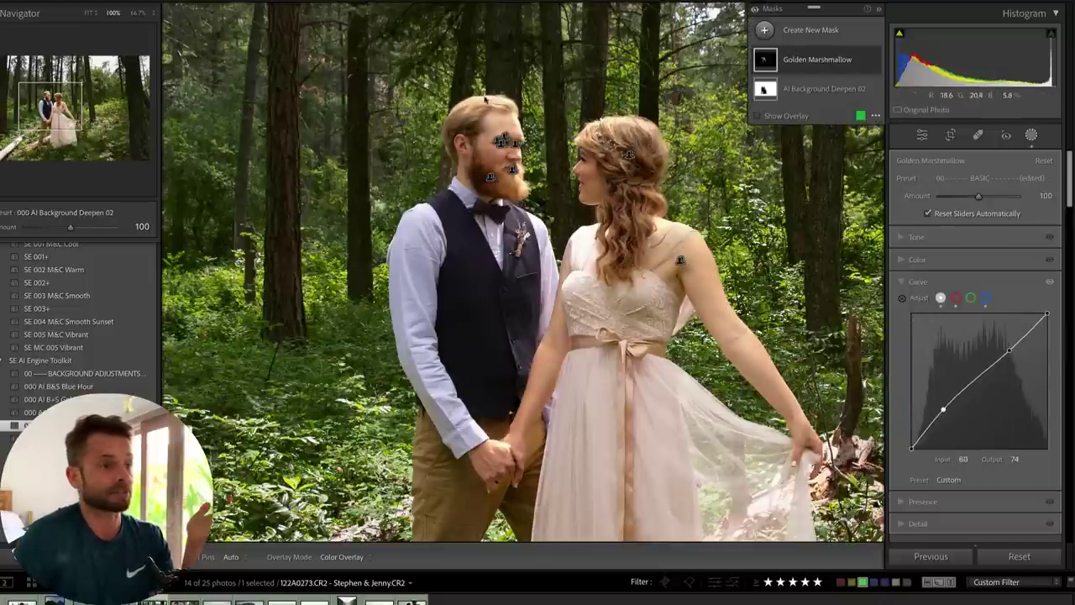
Zoom to 300% on the groom's face and toggle the mask's curve to compare.
{"action": "key", "text": "z"}
{"action": "left_click_drag", "start_coordinate": [484, 189], "coordinate": [572, 521]}
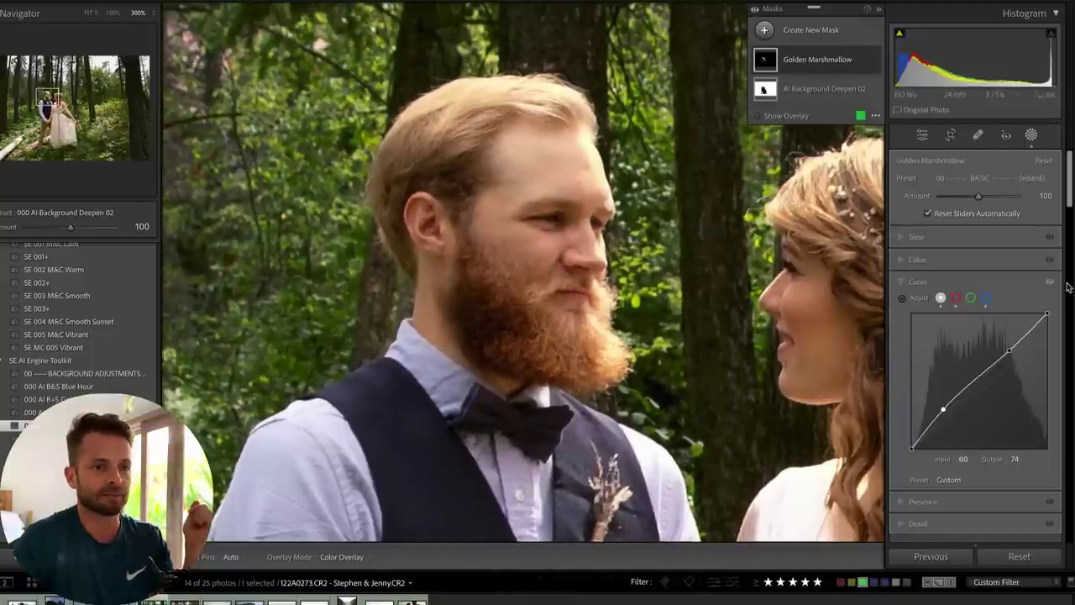
{"action": "left_click", "coordinate": [1051, 285]}
{"action": "left_click", "coordinate": [1051, 284]}
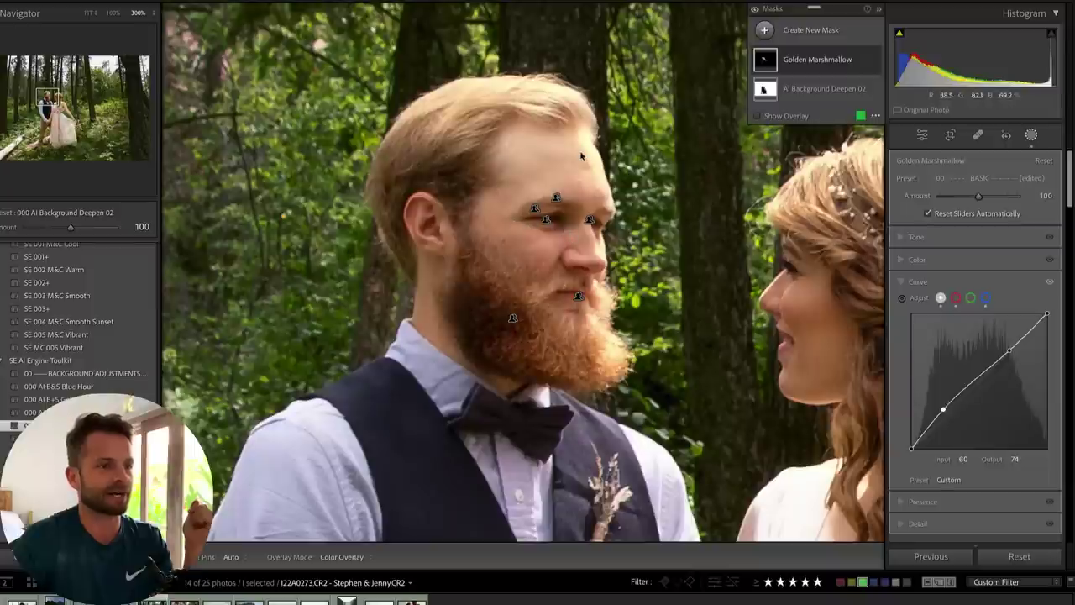
{"action": "left_click", "coordinate": [1050, 285]}
{"action": "left_click", "coordinate": [1050, 285]}
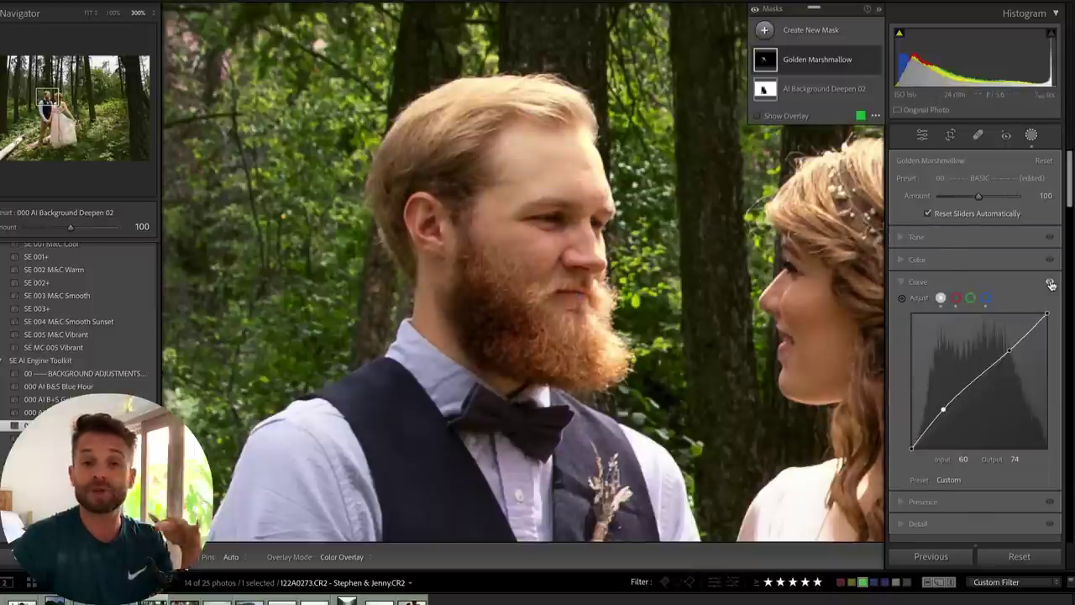
{"action": "left_click", "coordinate": [1051, 285]}
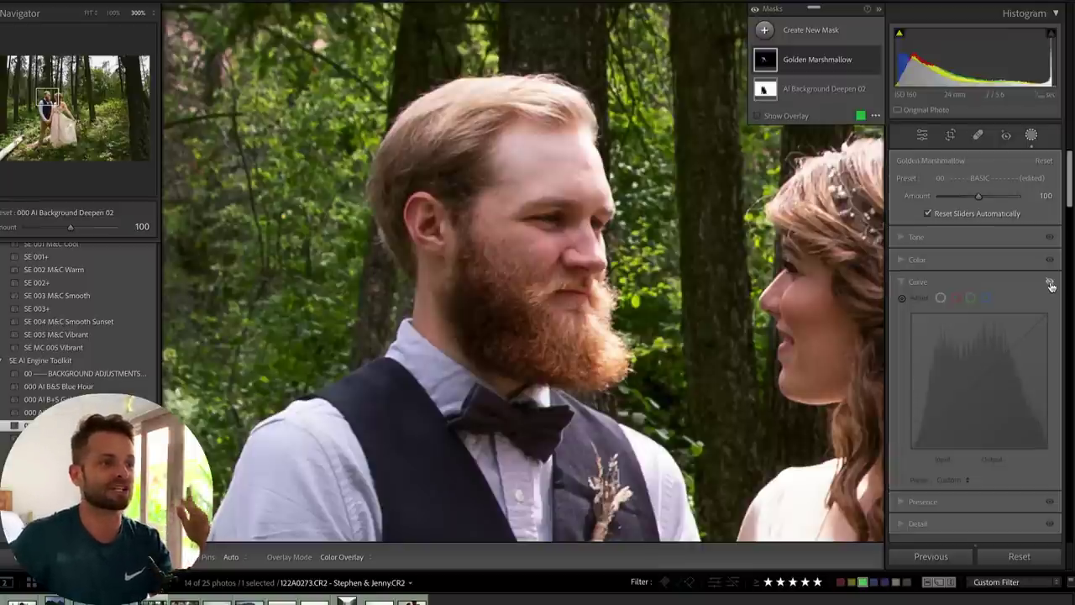
{"action": "left_click", "coordinate": [1050, 285]}
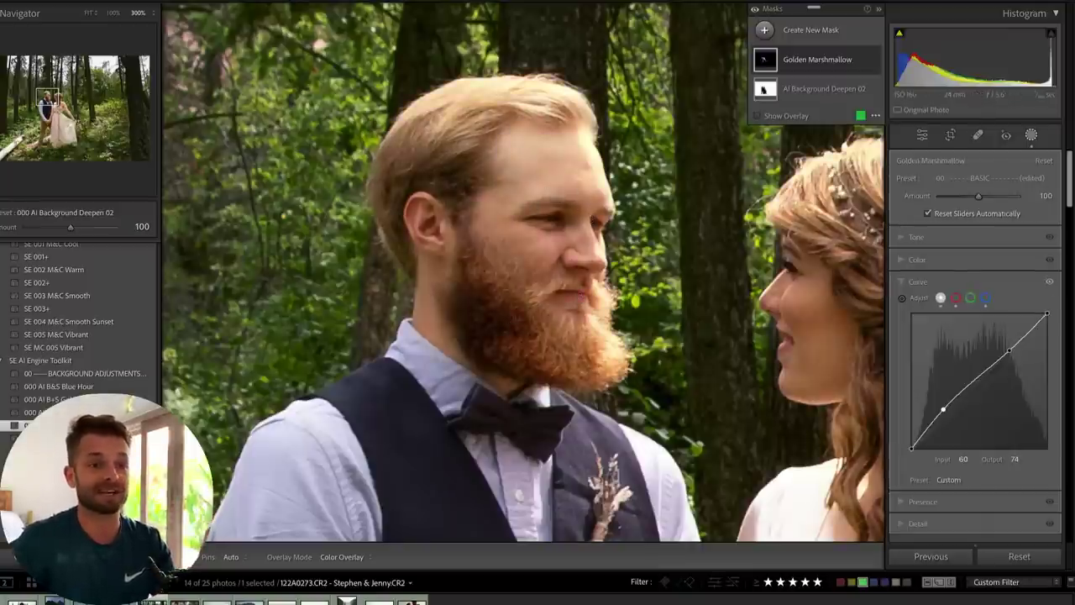
{"action": "left_click", "coordinate": [1050, 285]}
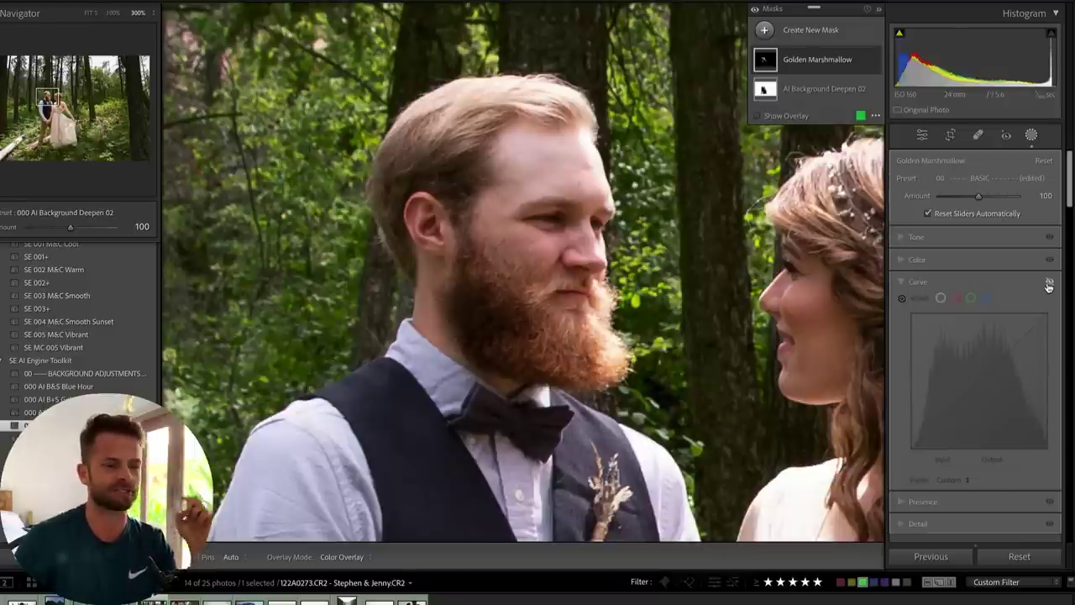
{"action": "left_click", "coordinate": [1051, 285]}
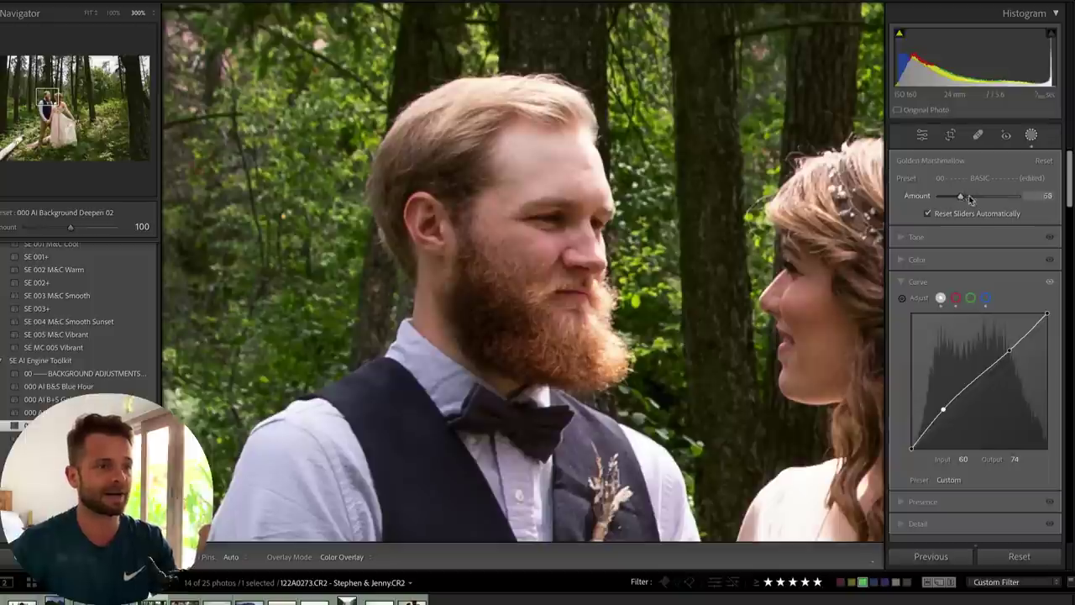
Lower the Golden Marshmallow mask Amount to 55.
{"action": "left_click_drag", "start_coordinate": [947, 198], "coordinate": [950, 200]}
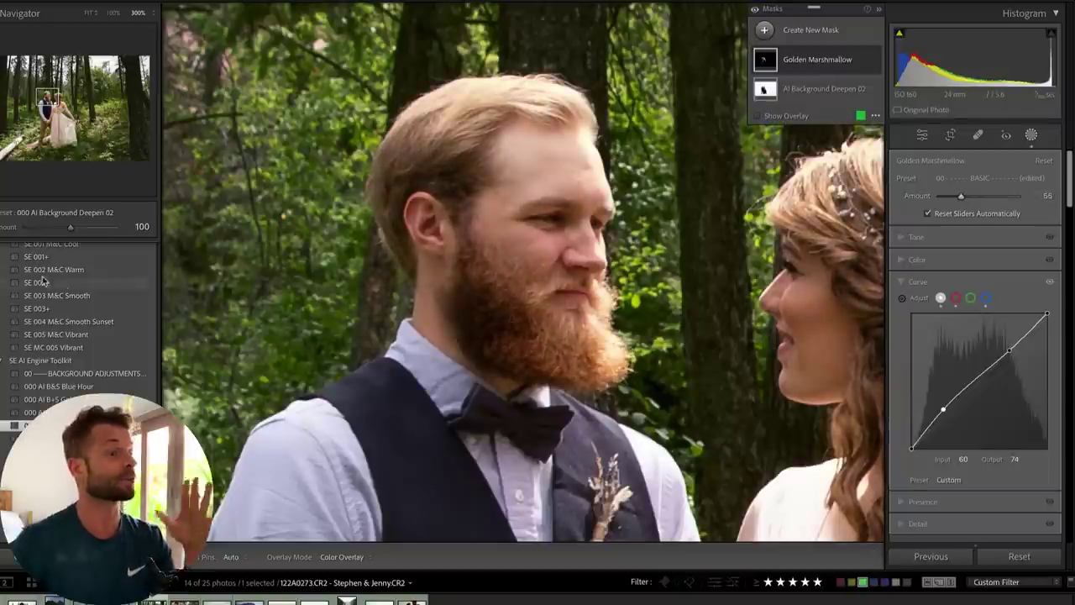
{"action": "scroll", "coordinate": [125, 293], "scroll_direction": "up", "scroll_amount": 5}
{"action": "scroll", "coordinate": [125, 293], "scroll_direction": "up", "scroll_amount": 3}
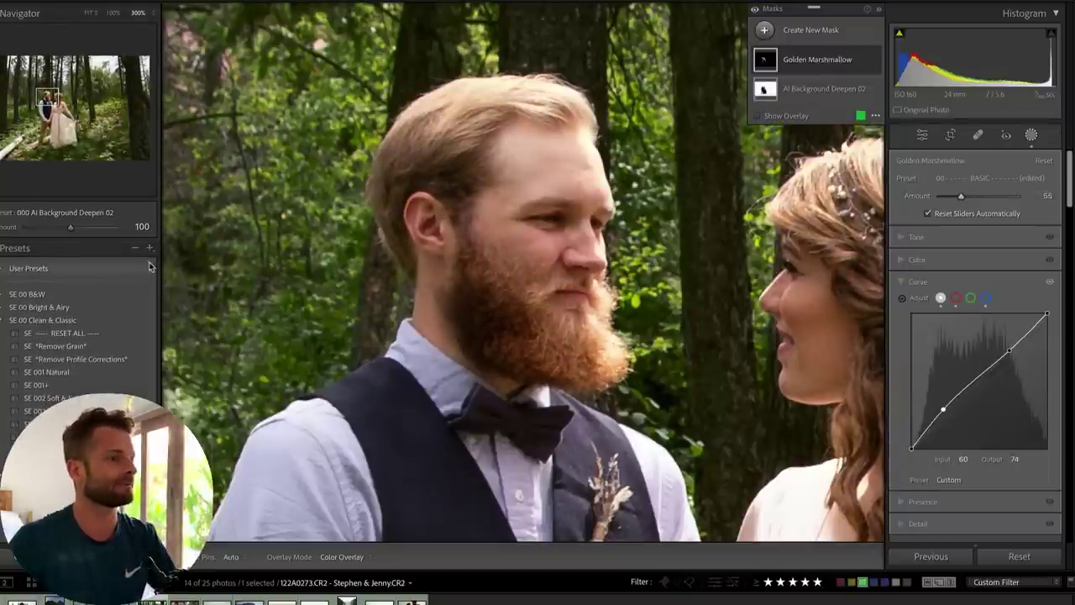
Set up a new develop preset named 'Golden Marshmallow' including both masks.
{"action": "left_click", "coordinate": [150, 248]}
{"action": "left_click", "coordinate": [168, 260]}
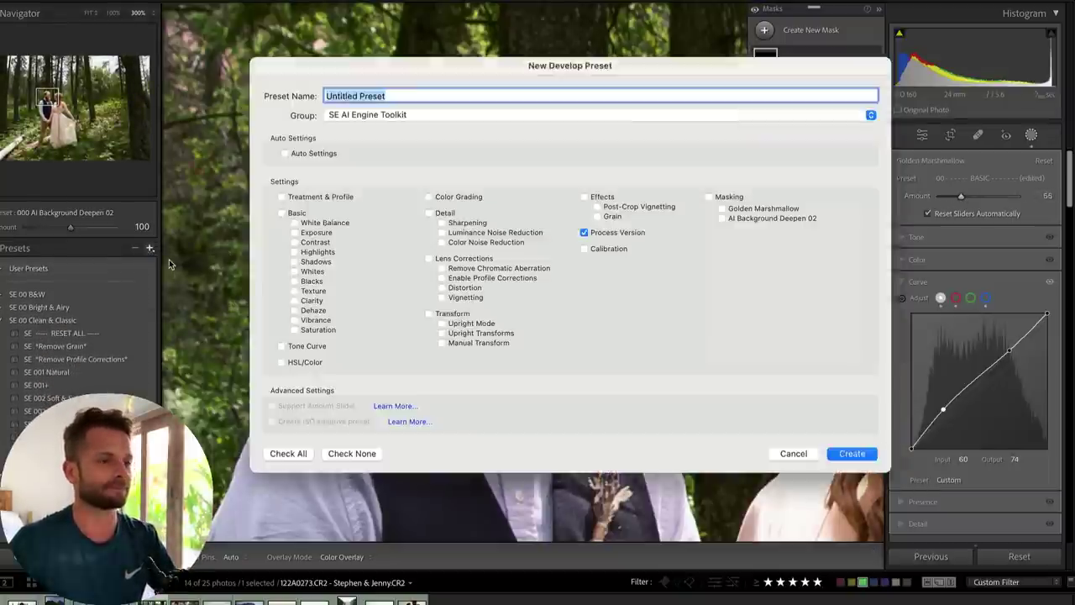
{"action": "type", "text": "Gol"}
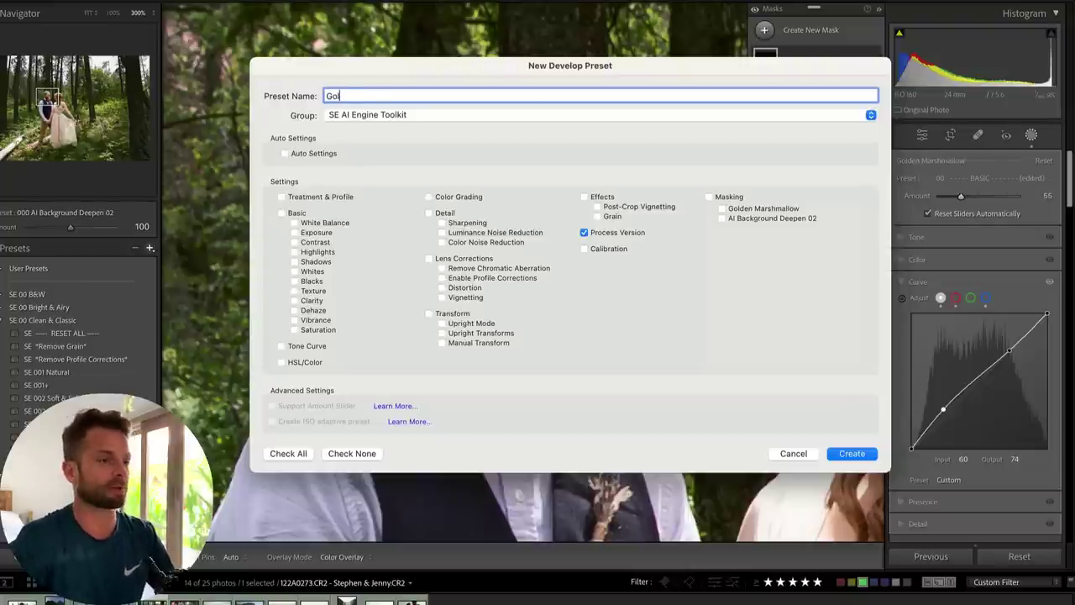
{"action": "type", "text": "den Marshmallow"}
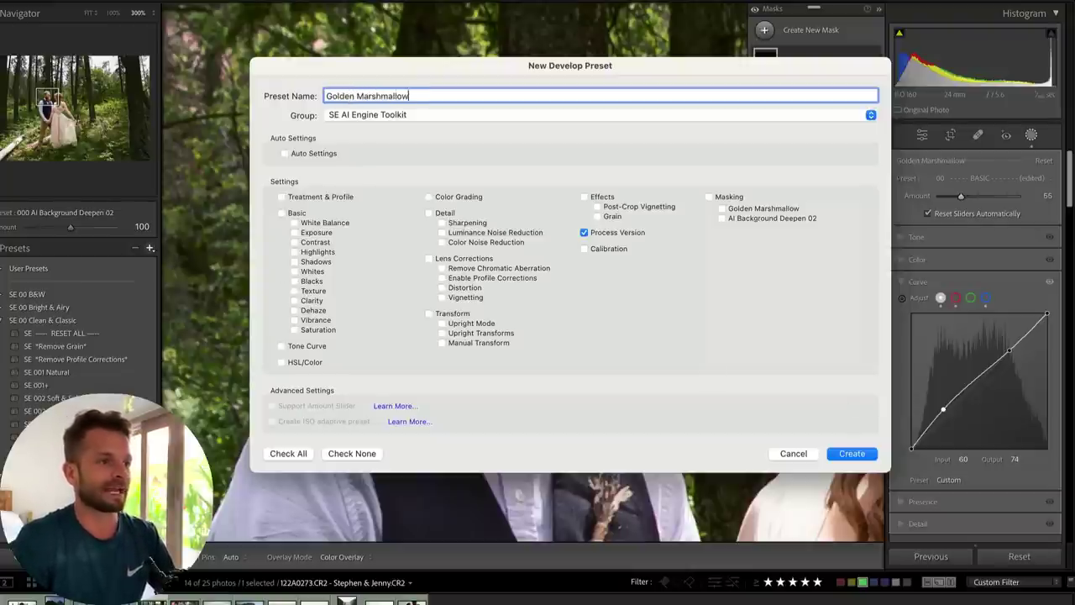
{"action": "left_click", "coordinate": [708, 197]}
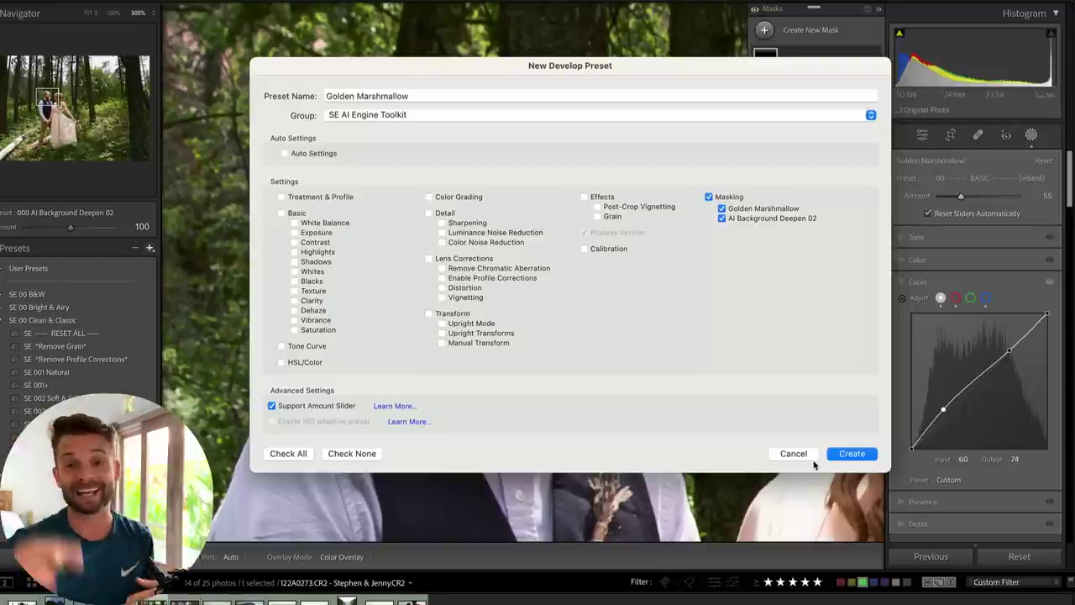
Save the Golden Marshmallow preset and move on to the flower-girl ceremony photo.
{"action": "left_click", "coordinate": [792, 453]}
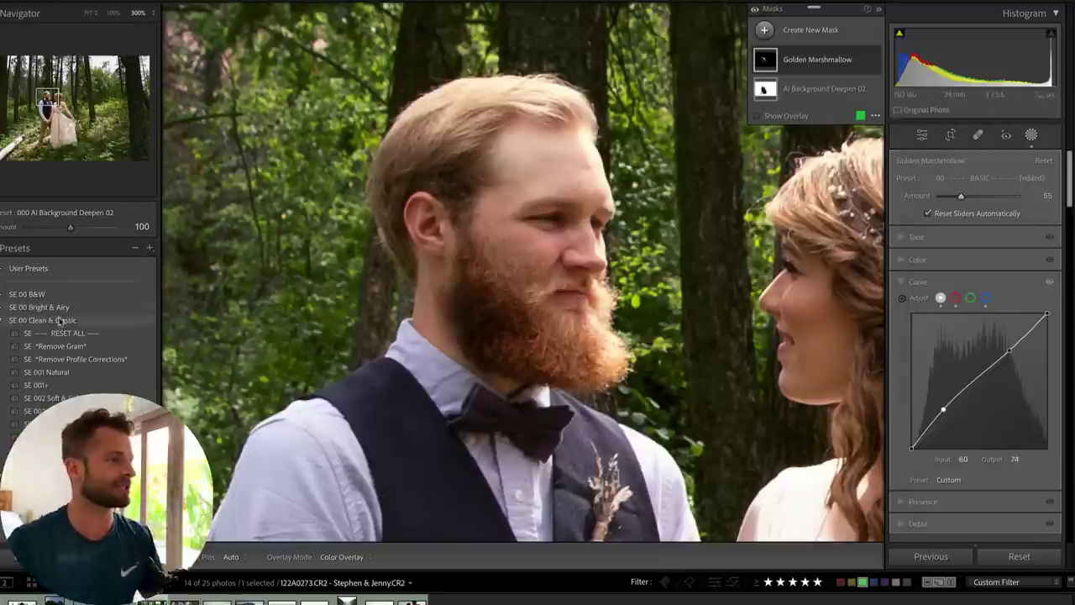
{"action": "scroll", "coordinate": [59, 359], "scroll_direction": "down", "scroll_amount": 5}
{"action": "scroll", "coordinate": [59, 360], "scroll_direction": "down", "scroll_amount": 5}
{"action": "scroll", "coordinate": [61, 355], "scroll_direction": "down", "scroll_amount": 5}
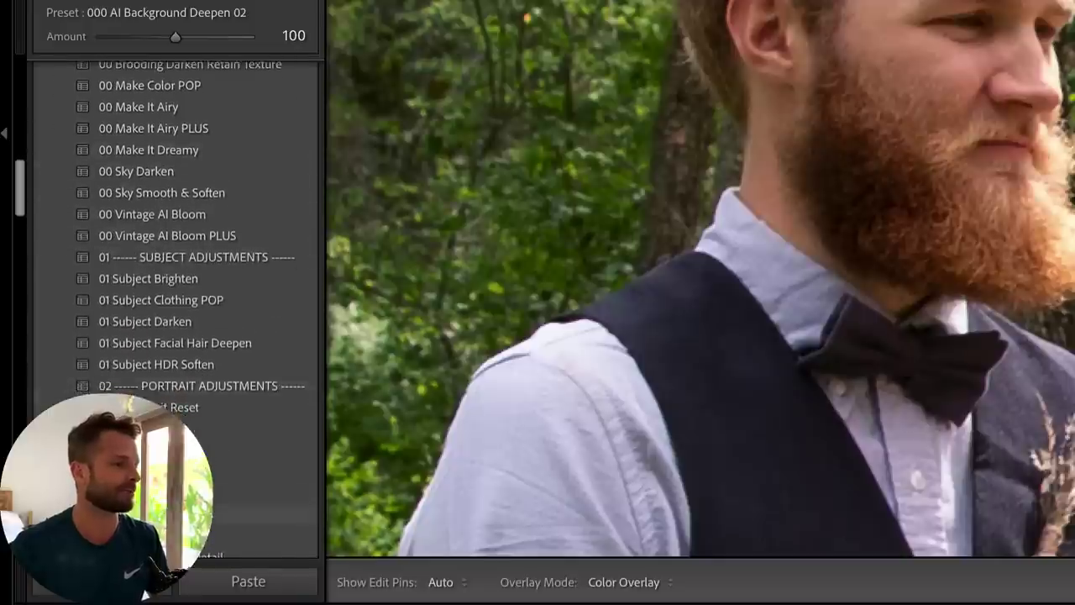
{"action": "scroll", "coordinate": [146, 373], "scroll_direction": "down", "scroll_amount": 5}
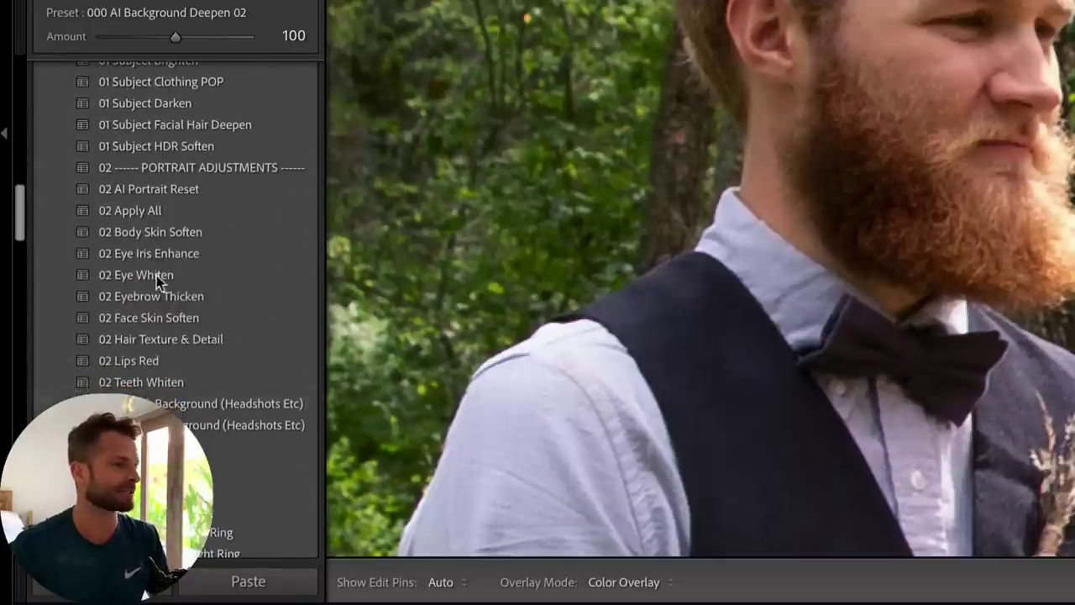
{"action": "scroll", "coordinate": [155, 237], "scroll_direction": "up", "scroll_amount": 10}
{"action": "scroll", "coordinate": [155, 238], "scroll_direction": "up", "scroll_amount": 3}
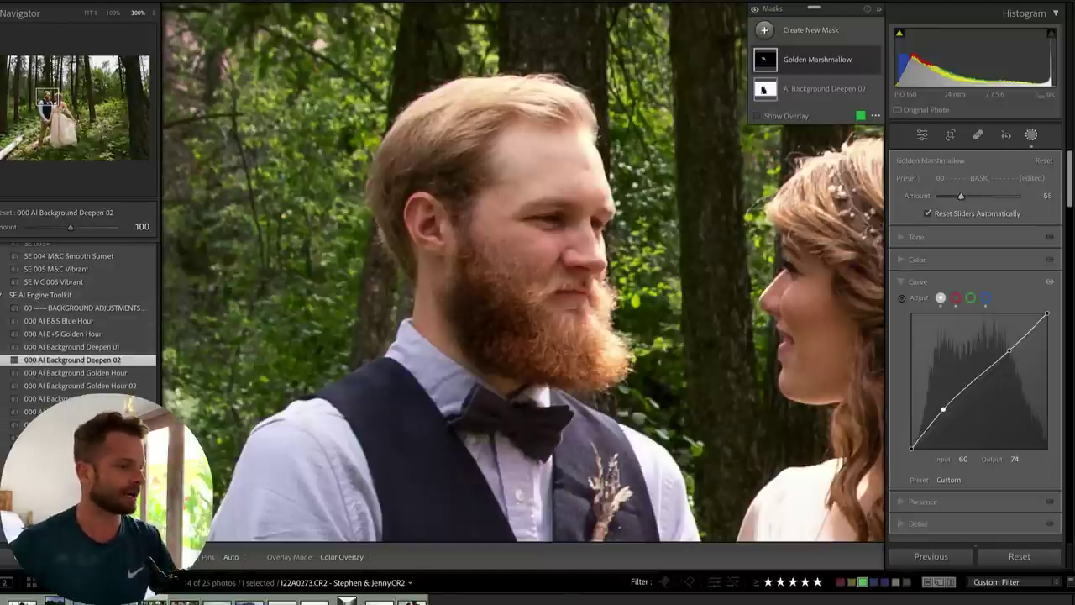
{"action": "key", "text": "Right"}
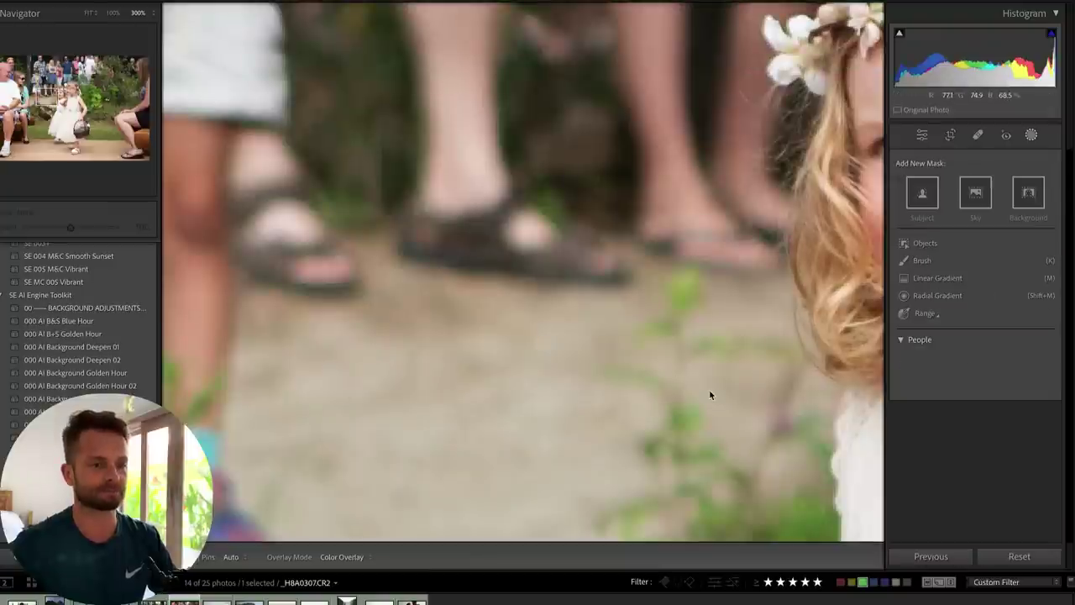
Collapse the SE 00 Moody & Cinematic folder and apply SE 002+ at Amount 100 to the flower-girl photo.
{"action": "left_click", "coordinate": [709, 395]}
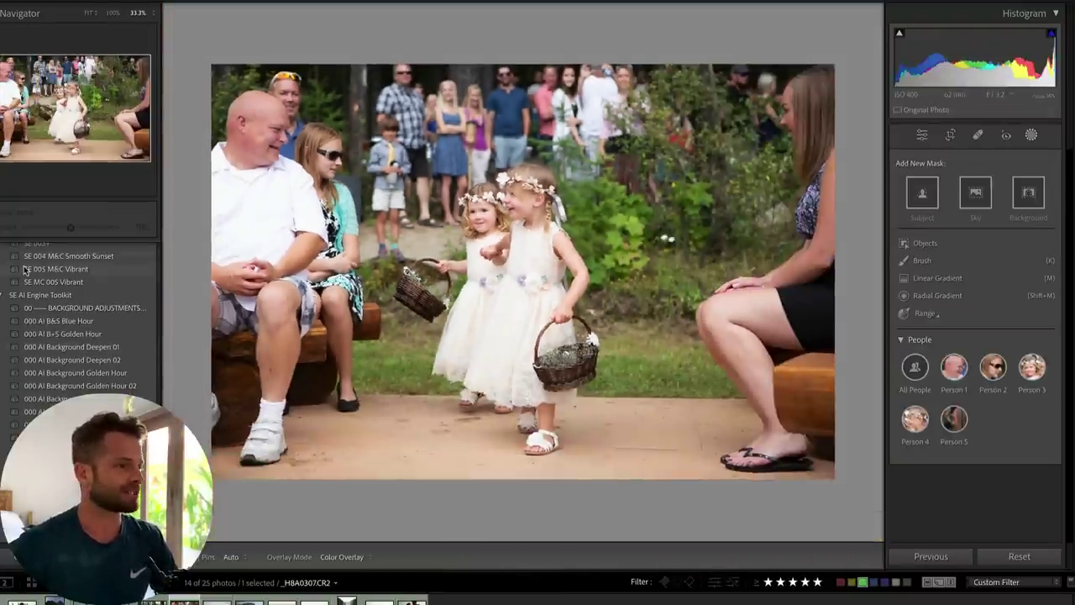
{"action": "scroll", "coordinate": [26, 269], "scroll_direction": "up", "scroll_amount": 3}
{"action": "left_click", "coordinate": [33, 309]}
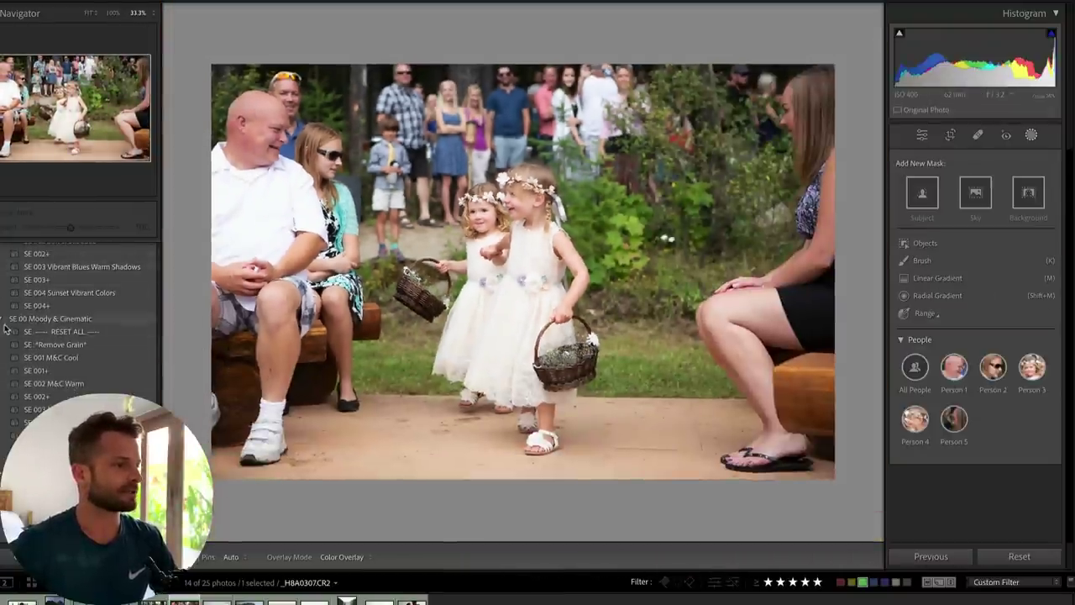
{"action": "scroll", "coordinate": [34, 319], "scroll_direction": "up", "scroll_amount": 2}
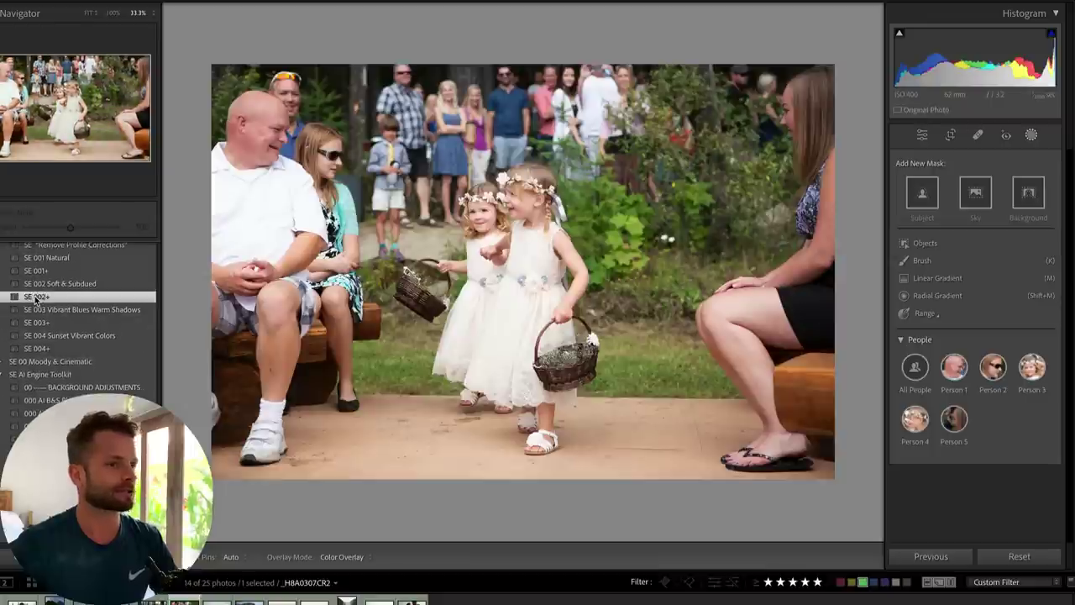
{"action": "left_click", "coordinate": [35, 299]}
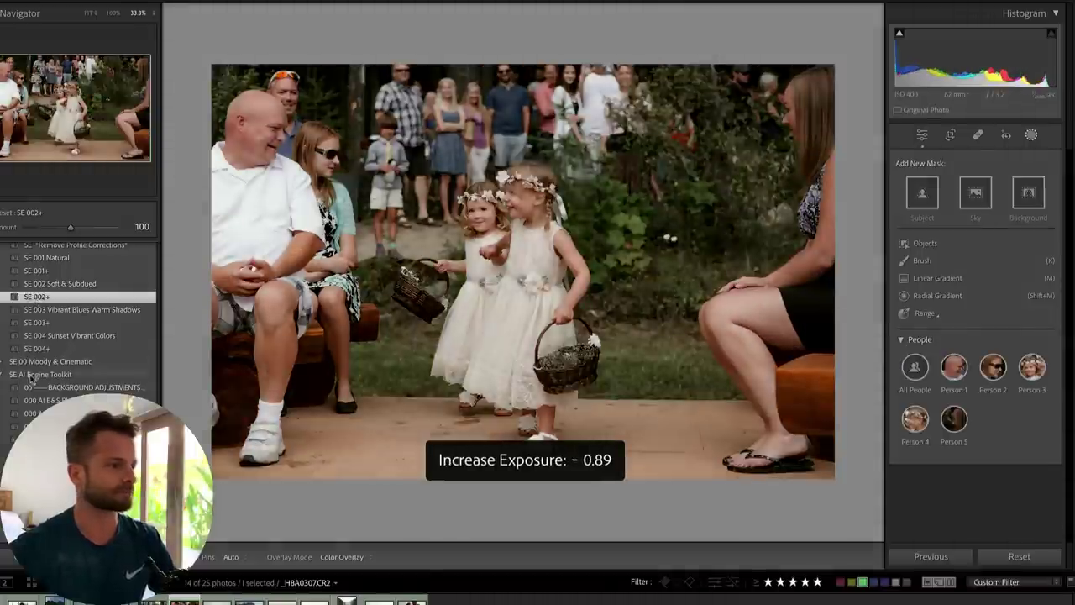
{"action": "scroll", "coordinate": [83, 317], "scroll_direction": "down", "scroll_amount": 4}
{"action": "scroll", "coordinate": [83, 316], "scroll_direction": "down", "scroll_amount": 1}
Apply 000 AI B+S Golden Hour at Amount 17, then raise Golden Hr Subject and Background masks to 26.
{"action": "left_click", "coordinate": [63, 310]}
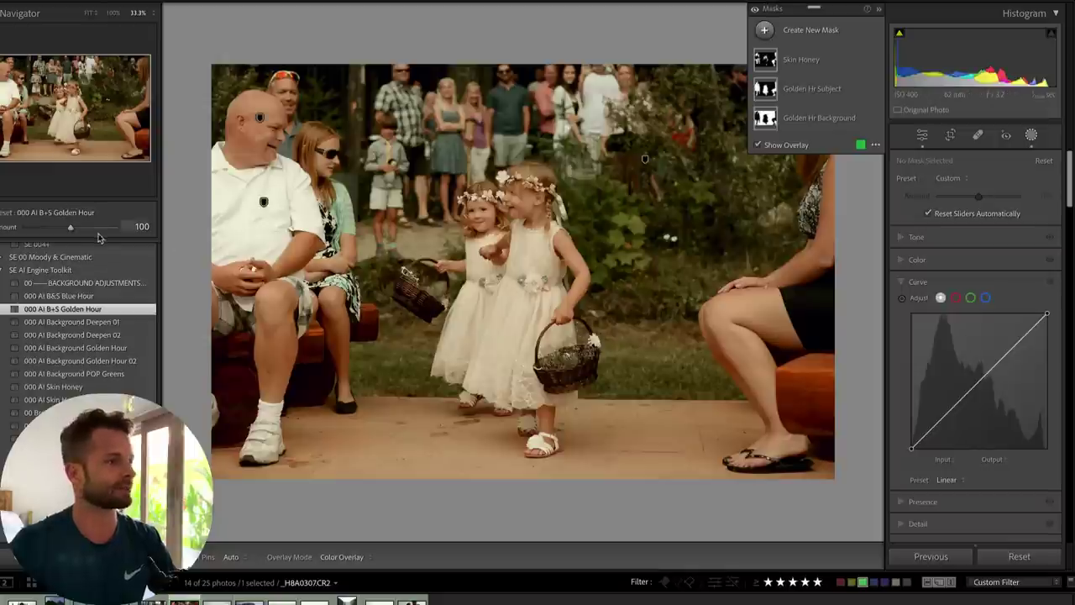
{"action": "left_click_drag", "start_coordinate": [28, 229], "coordinate": [38, 229]}
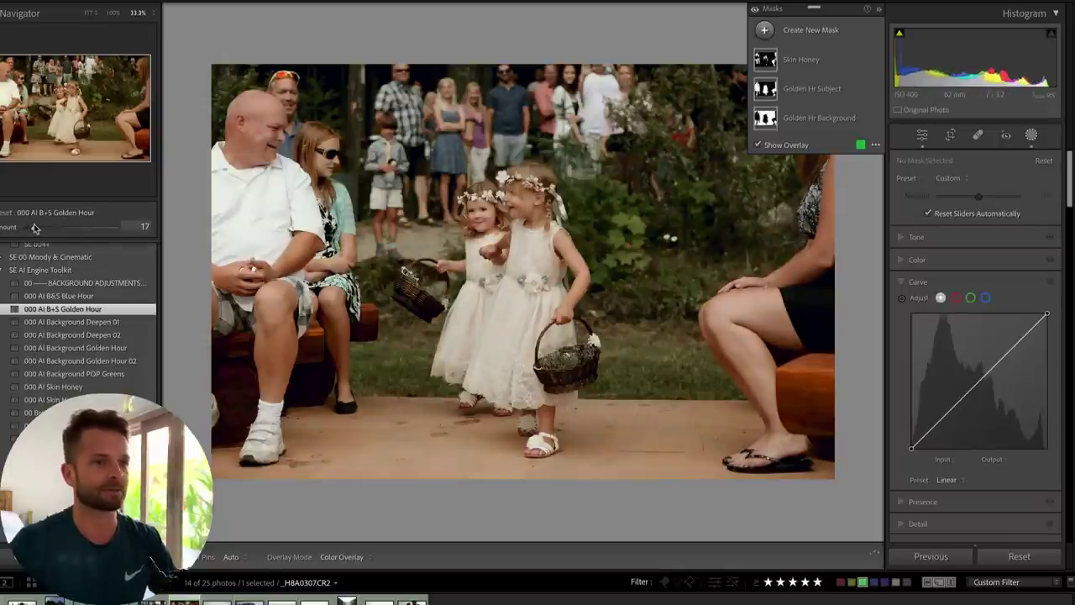
{"action": "left_click", "coordinate": [812, 91]}
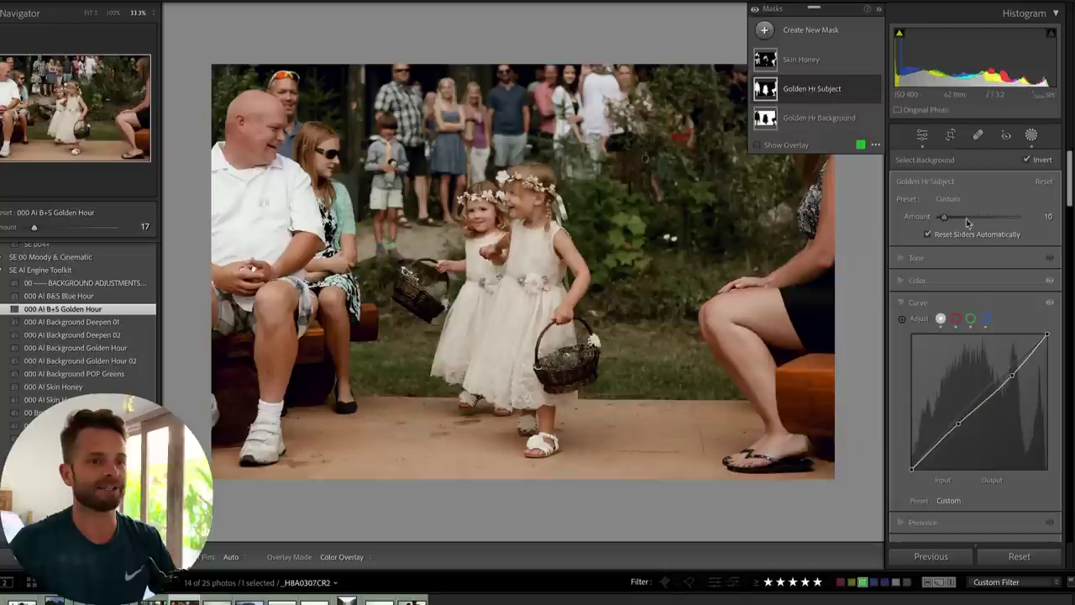
{"action": "left_click", "coordinate": [947, 221]}
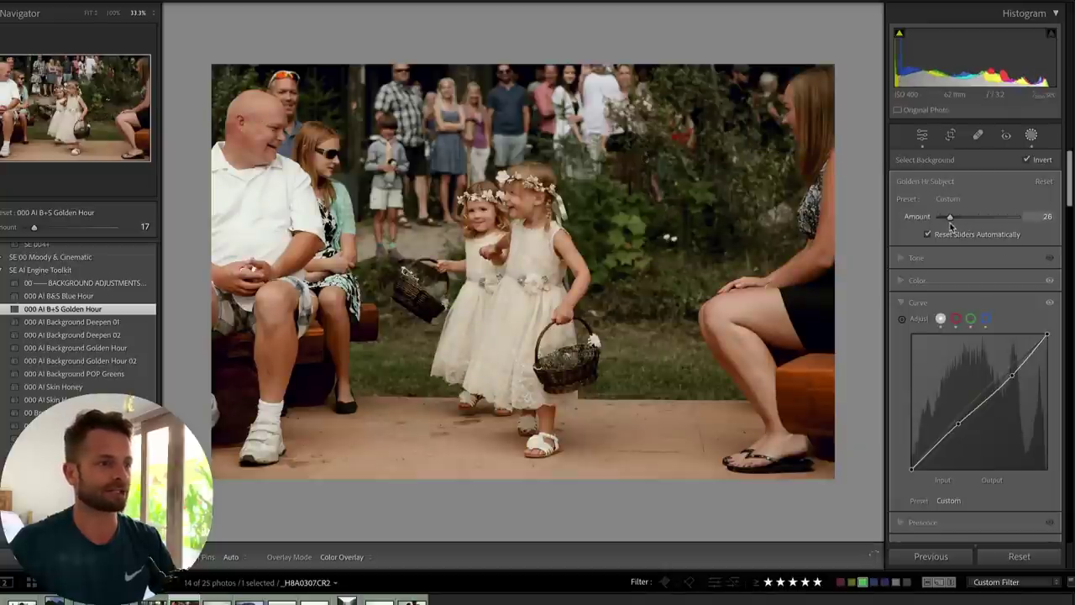
{"action": "left_click", "coordinate": [819, 117]}
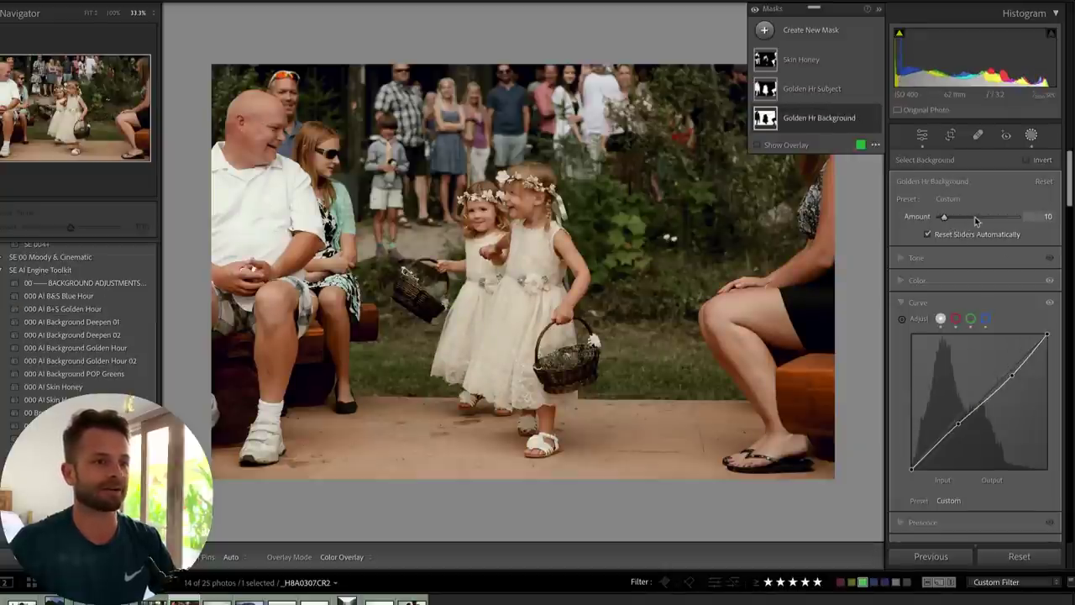
{"action": "left_click", "coordinate": [976, 218]}
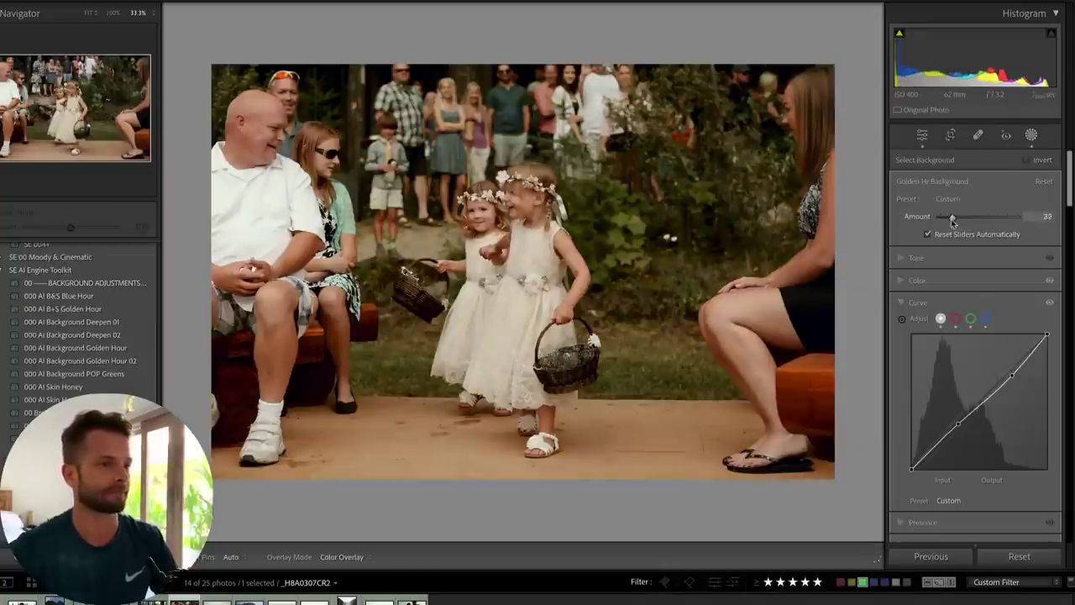
{"action": "left_click_drag", "start_coordinate": [952, 221], "coordinate": [951, 221]}
{"action": "key", "text": "equal"}
{"action": "key", "text": "minus"}
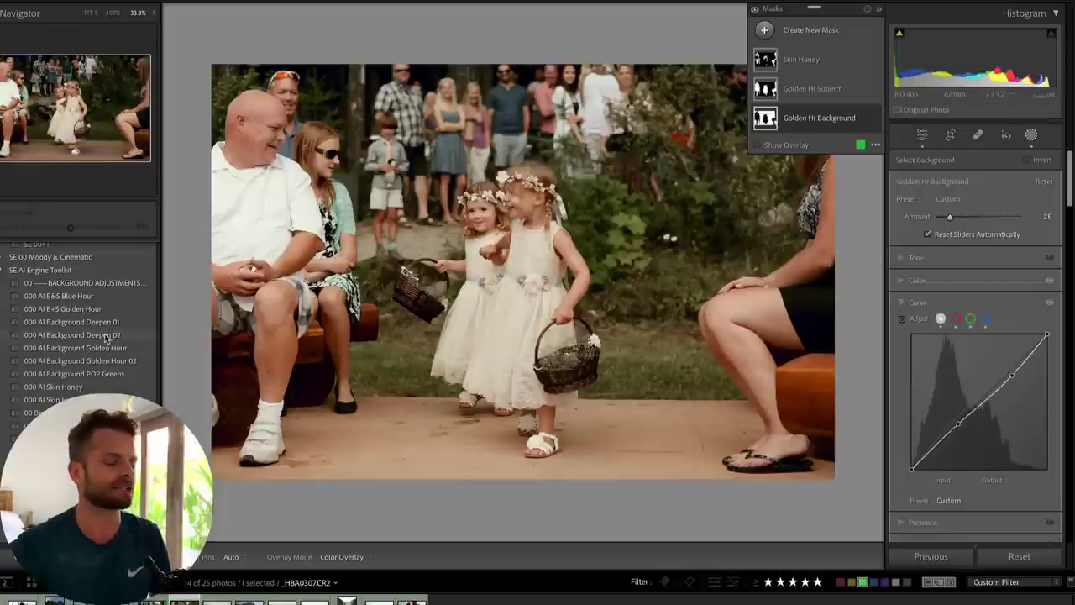
Add 000 AI Background Deepen 01 at Amount 64, compare before/after, and advance to the couple-in-grass photo.
{"action": "left_click", "coordinate": [103, 325]}
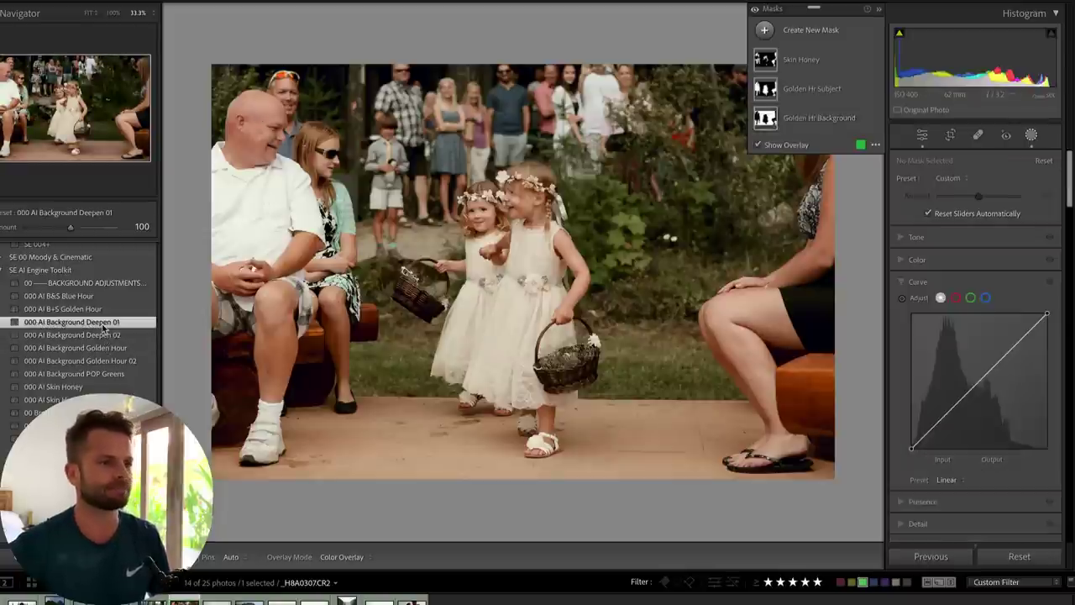
{"action": "mouse_move", "coordinate": [71, 227]}
{"action": "left_mouse_down"}
{"action": "mouse_move", "coordinate": [35, 229]}
{"action": "mouse_move", "coordinate": [54, 228]}
{"action": "left_mouse_up"}
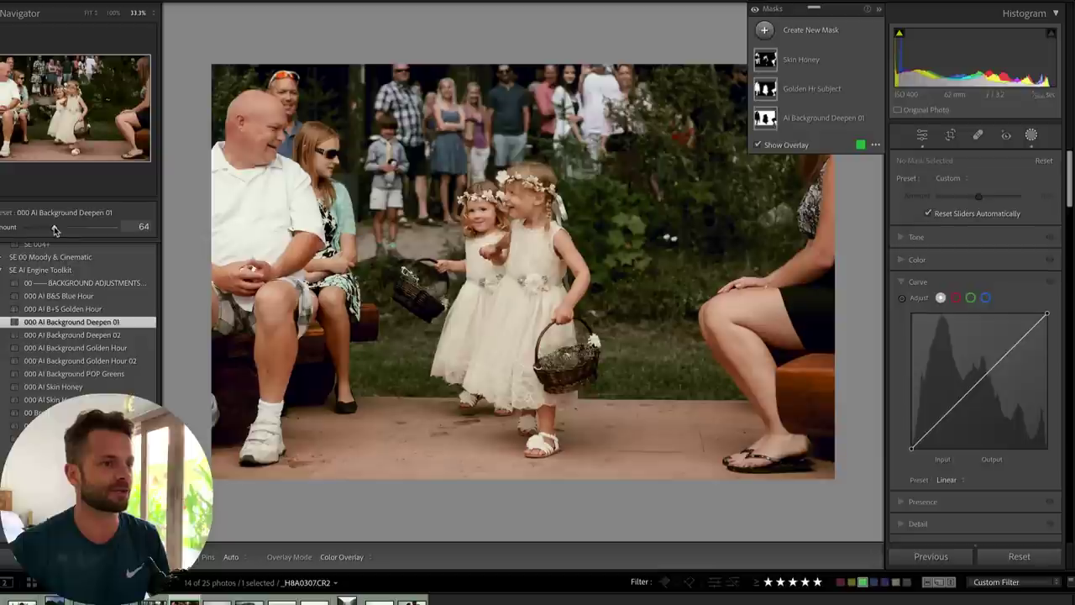
{"action": "key", "text": "shift+w"}
{"action": "key", "text": "backslash"}
{"action": "key", "text": "backslash"}
{"action": "key", "text": "Right"}
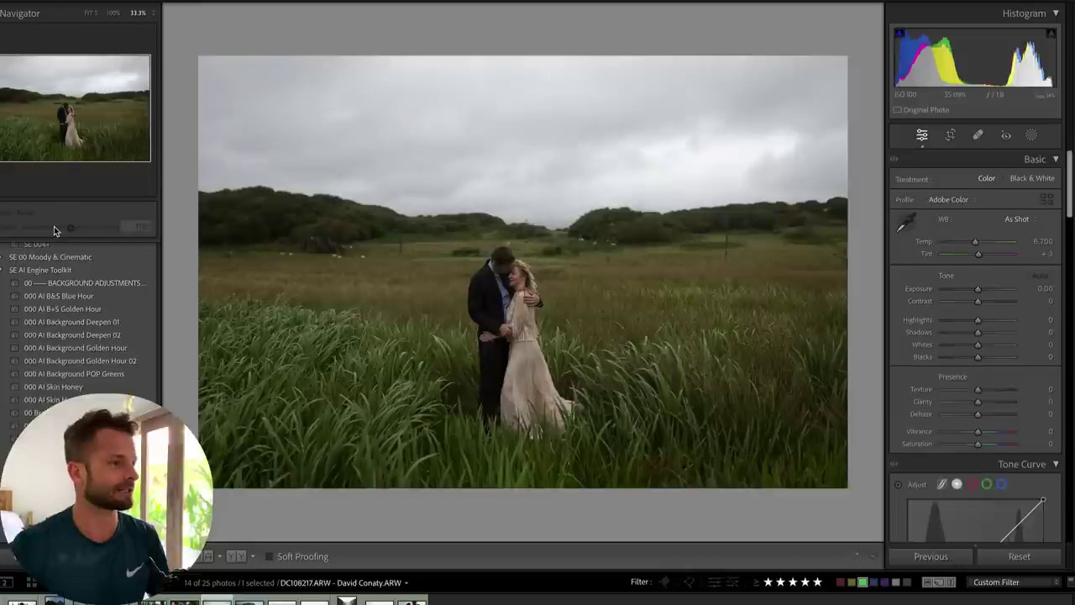
Give the field photo Background Deepen 02 at 78 and contrast +31, then advance to the vineyard photo.
{"action": "left_click", "coordinate": [106, 335]}
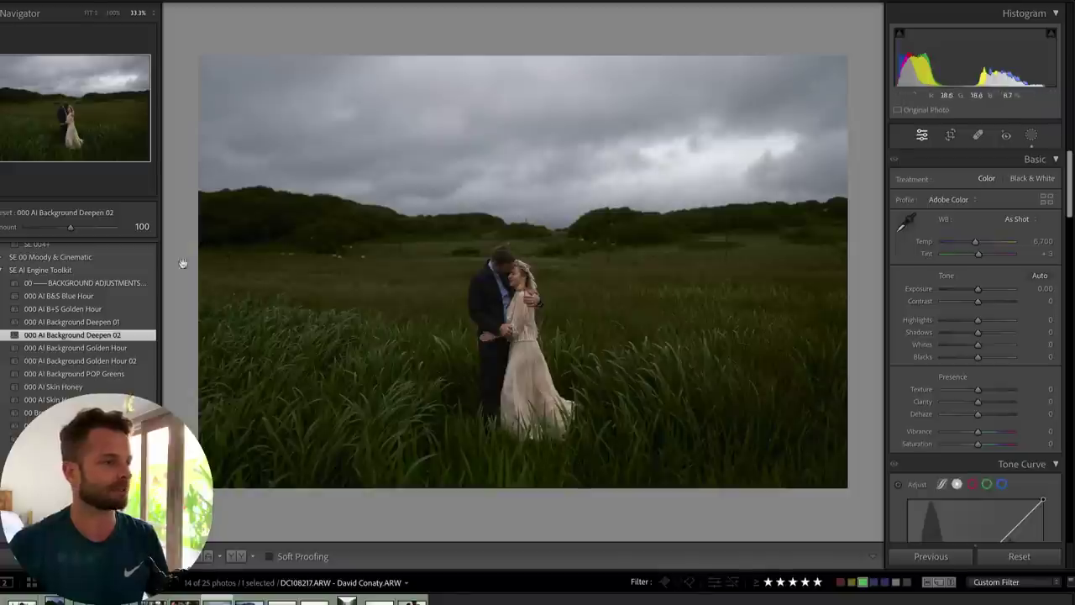
{"action": "mouse_move", "coordinate": [71, 227]}
{"action": "left_mouse_down"}
{"action": "mouse_move", "coordinate": [50, 229]}
{"action": "mouse_move", "coordinate": [60, 232]}
{"action": "left_mouse_up"}
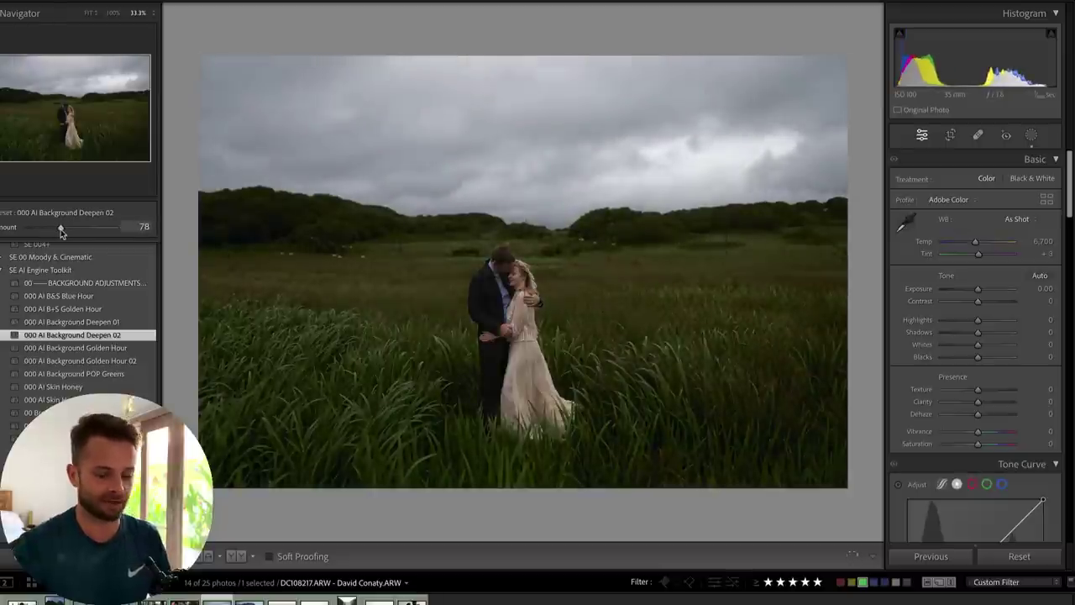
{"action": "key", "text": "backslash"}
{"action": "key", "text": "backslash"}
{"action": "key", "text": "backslash"}
{"action": "key", "text": "backslash"}
{"action": "key", "text": "backslash"}
{"action": "key", "text": "backslash"}
{"action": "key", "text": "backslash"}
{"action": "key", "text": "backslash"}
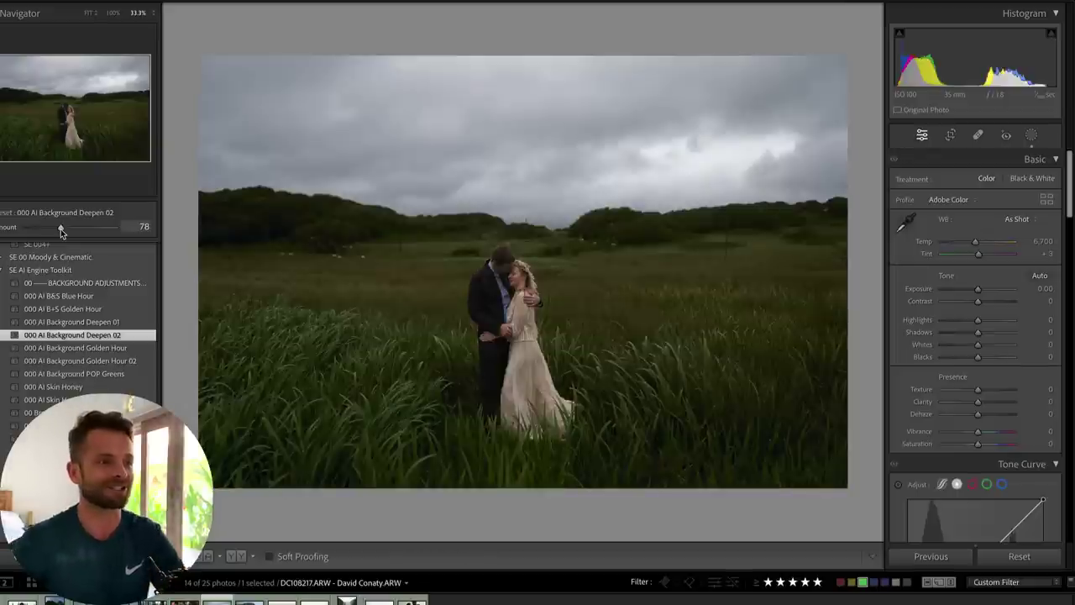
{"action": "left_click_drag", "start_coordinate": [980, 306], "coordinate": [986, 306]}
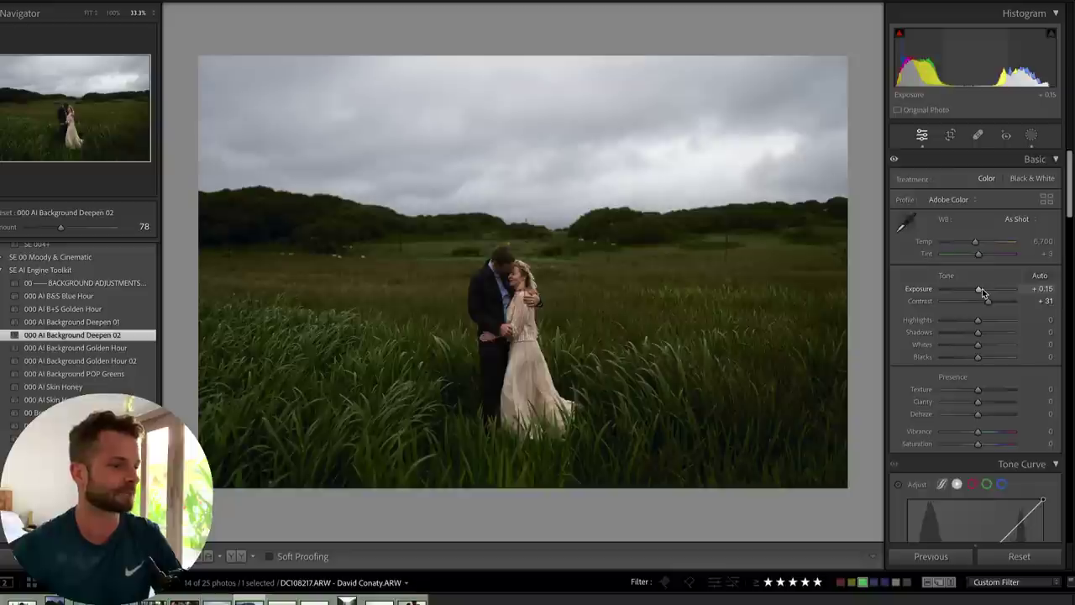
{"action": "key", "text": "Right"}
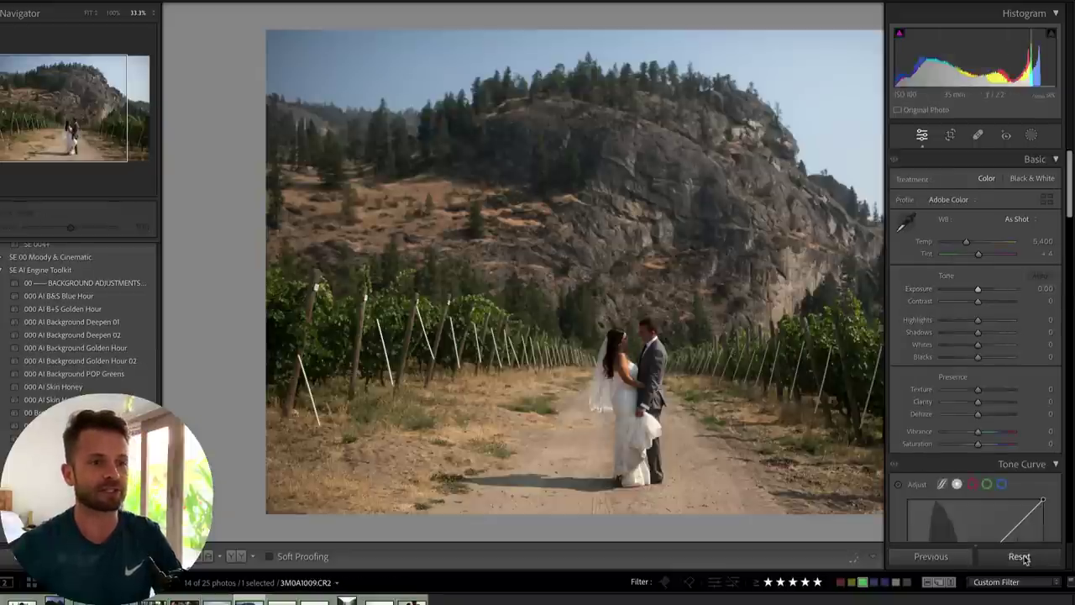
Inspect the vineyard photo up close, apply 000 AI B+S Golden Hour, and review its Golden Hr Subject mask.
{"action": "key", "text": "ctrl+minus"}
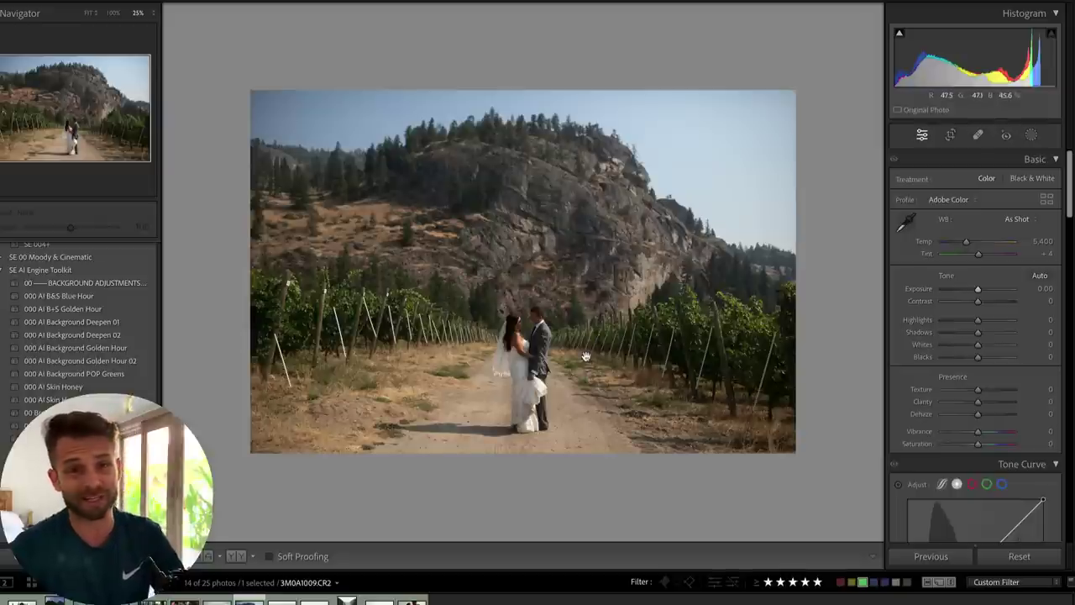
{"action": "key", "text": "ctrl+equal"}
{"action": "key", "text": "ctrl+equal"}
{"action": "key", "text": "ctrl+equal"}
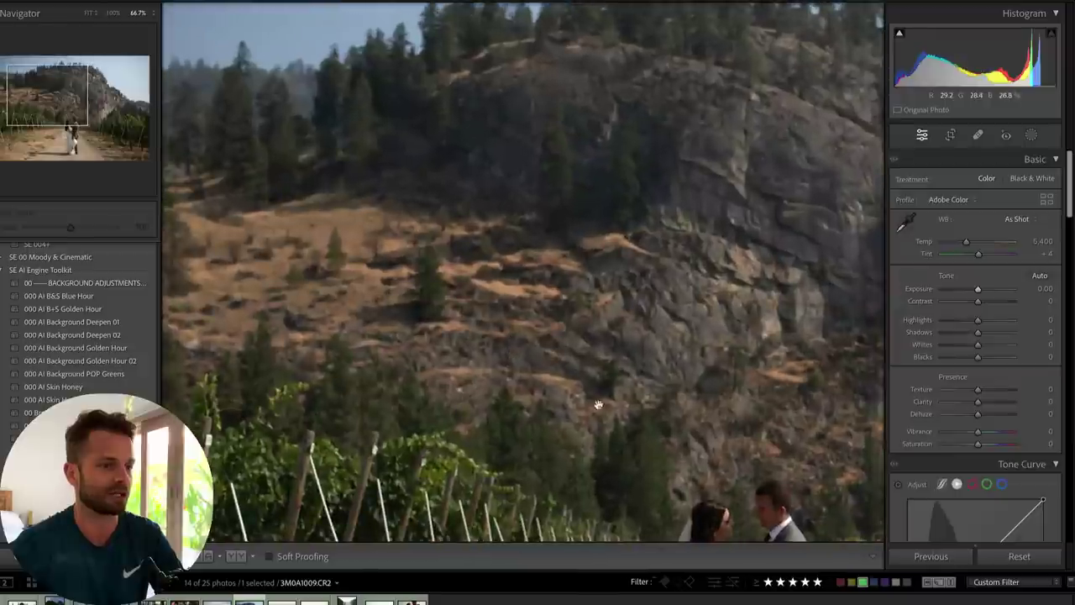
{"action": "left_click_drag", "start_coordinate": [633, 433], "coordinate": [421, 49]}
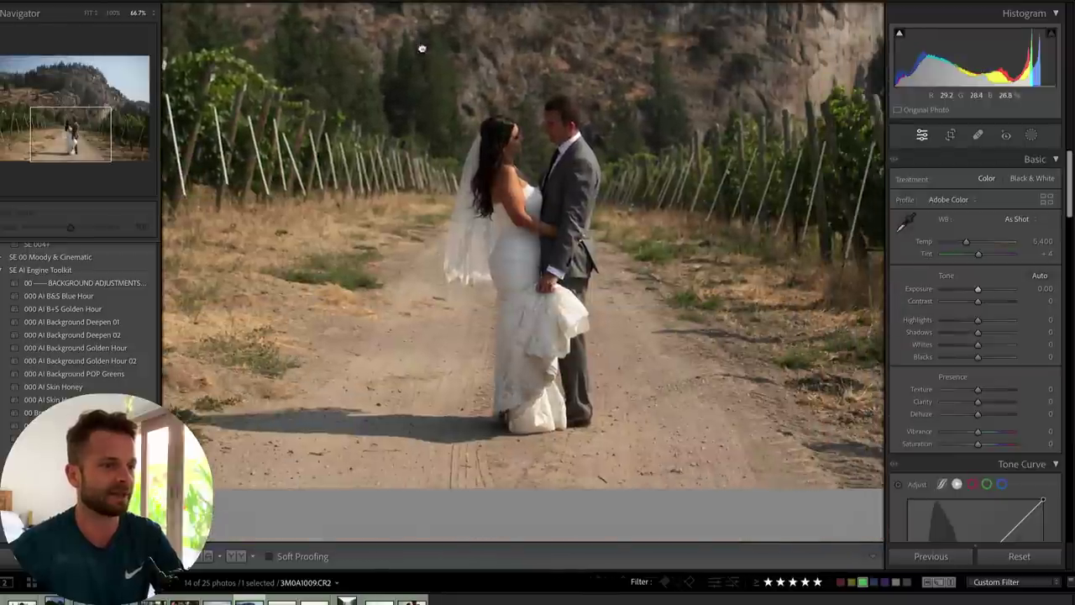
{"action": "left_click", "coordinate": [582, 215]}
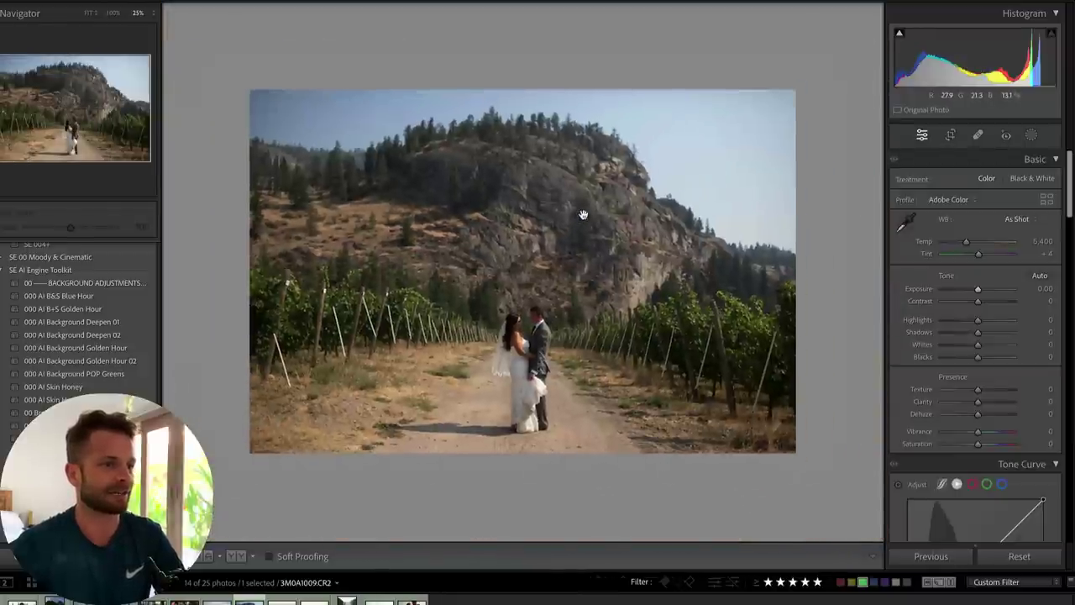
{"action": "left_click", "coordinate": [78, 309]}
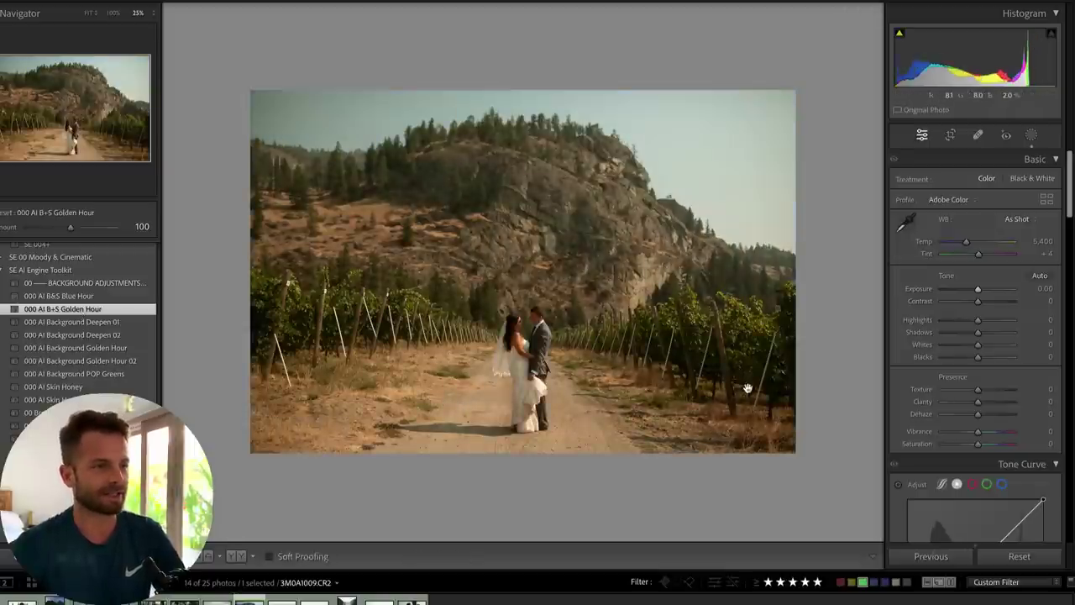
{"action": "key", "text": "k"}
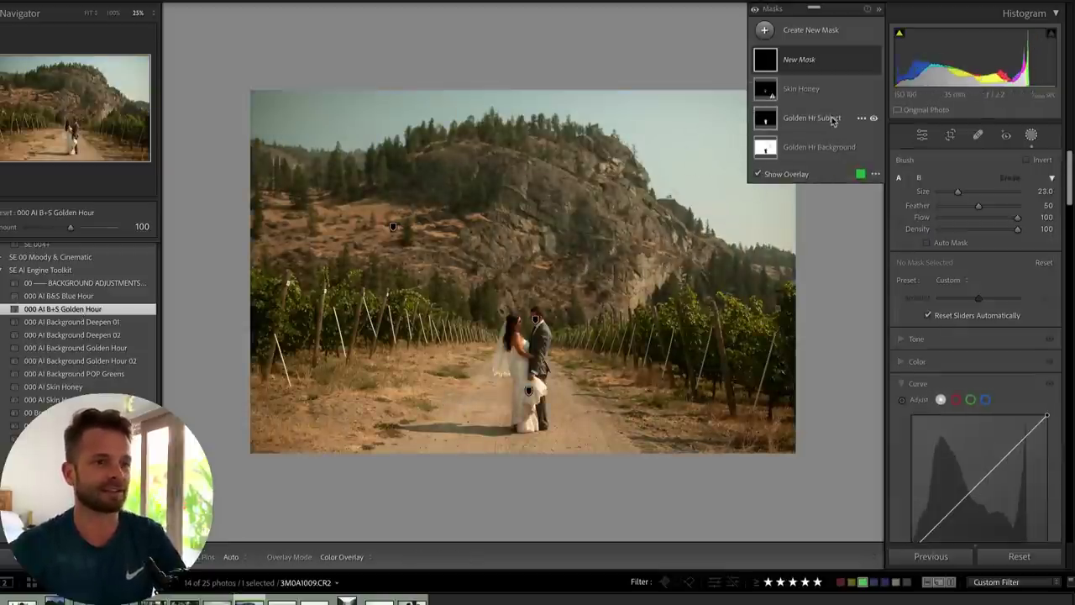
{"action": "left_click", "coordinate": [812, 118]}
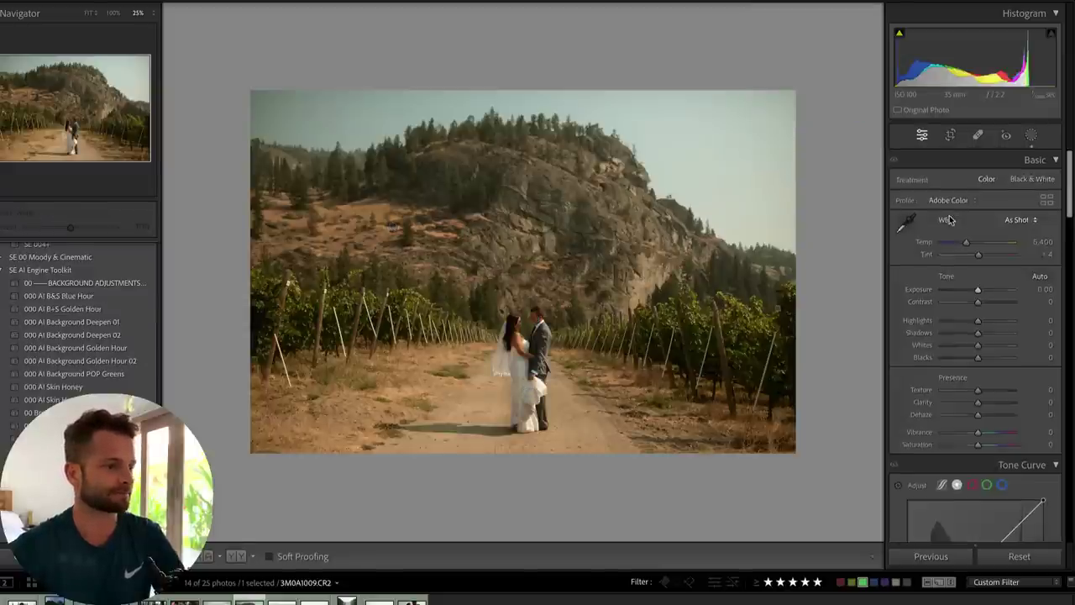
Open the hat portrait and set exposure -1.50, contrast +45 and temperature 6,415.
{"action": "key", "text": "k"}
{"action": "left_click", "coordinate": [55, 601]}
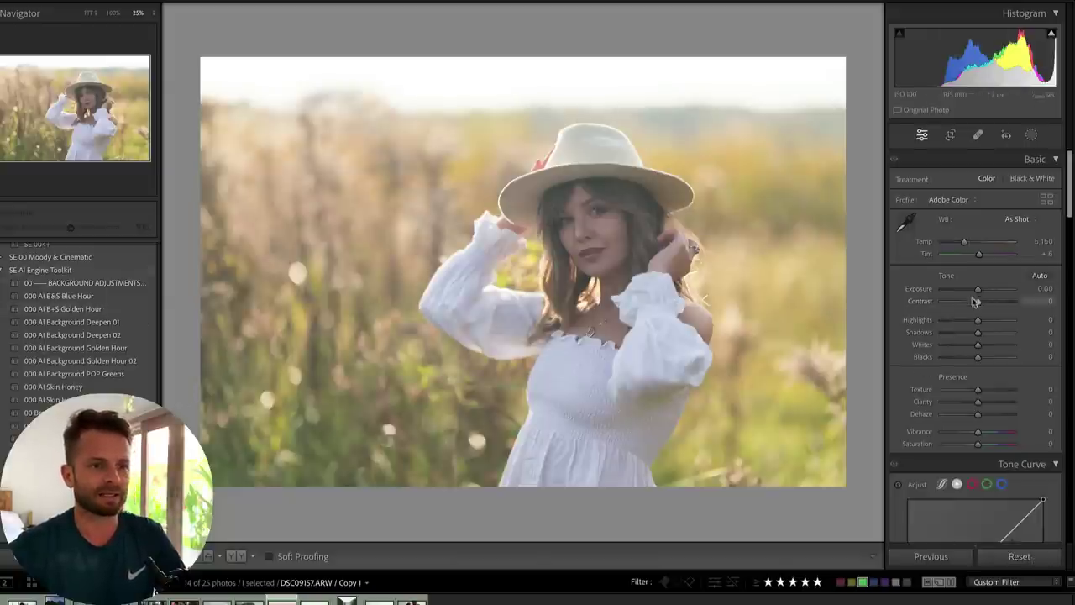
{"action": "mouse_move", "coordinate": [978, 289]}
{"action": "left_mouse_down"}
{"action": "mouse_move", "coordinate": [967, 289]}
{"action": "mouse_move", "coordinate": [994, 303]}
{"action": "left_mouse_up"}
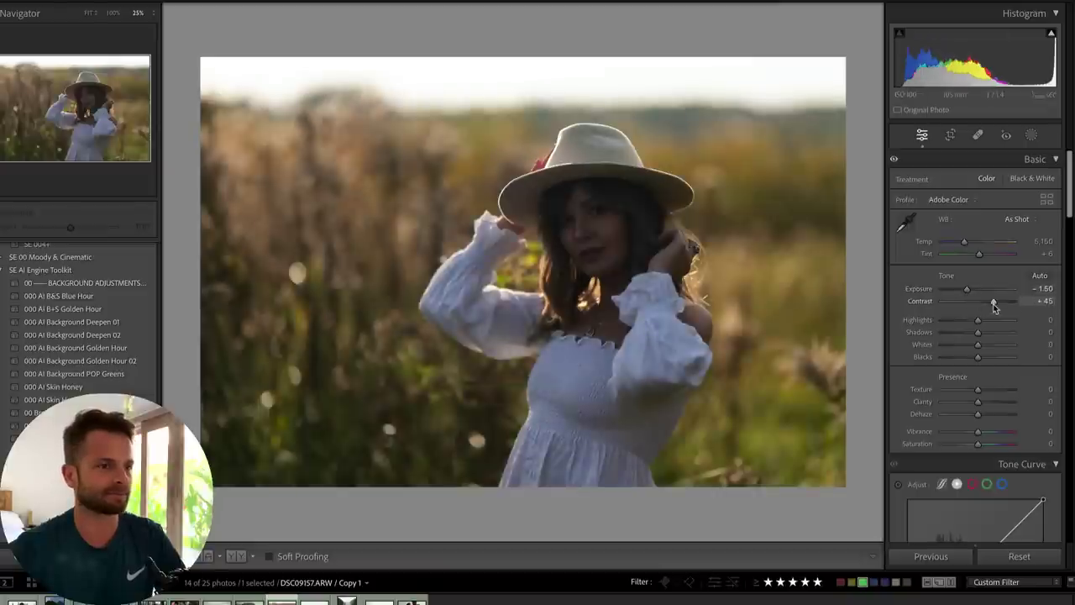
{"action": "mouse_move", "coordinate": [965, 243]}
{"action": "left_mouse_down"}
{"action": "mouse_move", "coordinate": [977, 244]}
{"action": "mouse_move", "coordinate": [964, 245]}
{"action": "left_mouse_up"}
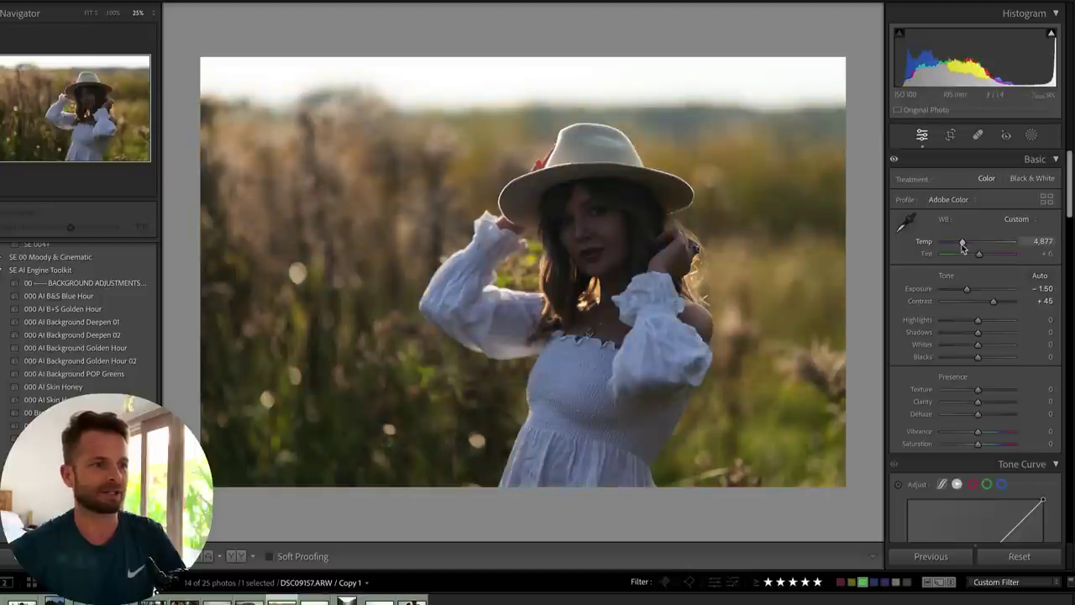
{"action": "mouse_move", "coordinate": [975, 248]}
{"action": "left_mouse_down"}
{"action": "mouse_move", "coordinate": [988, 247]}
{"action": "mouse_move", "coordinate": [975, 251]}
{"action": "left_mouse_up"}
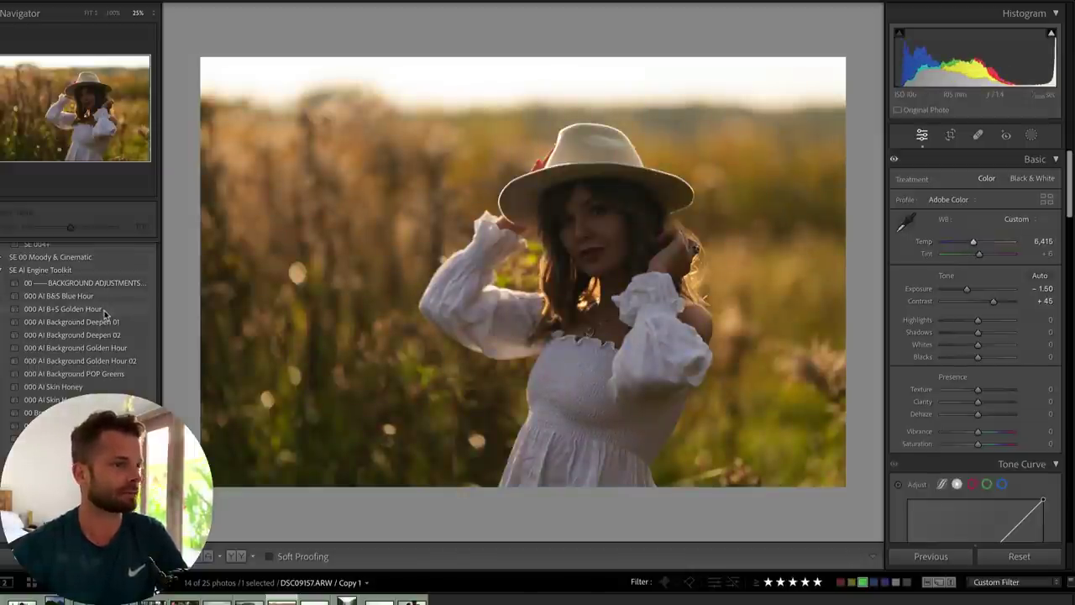
Try 000 AI B+S Golden Hour on the hat portrait and review its Golden Hr Subject mask.
{"action": "left_click", "coordinate": [75, 309]}
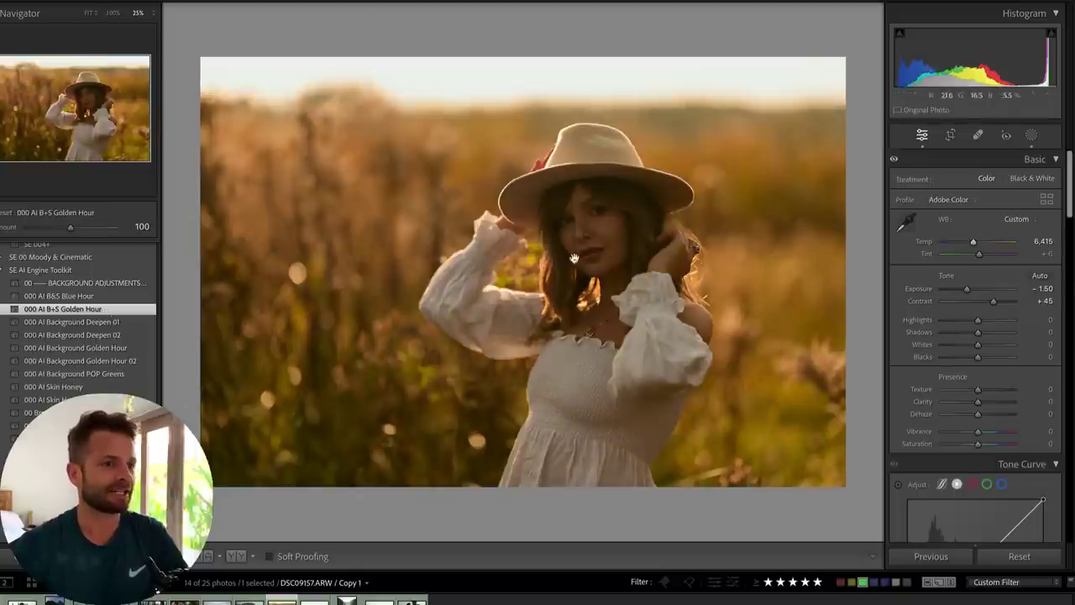
{"action": "key", "text": "shift+w"}
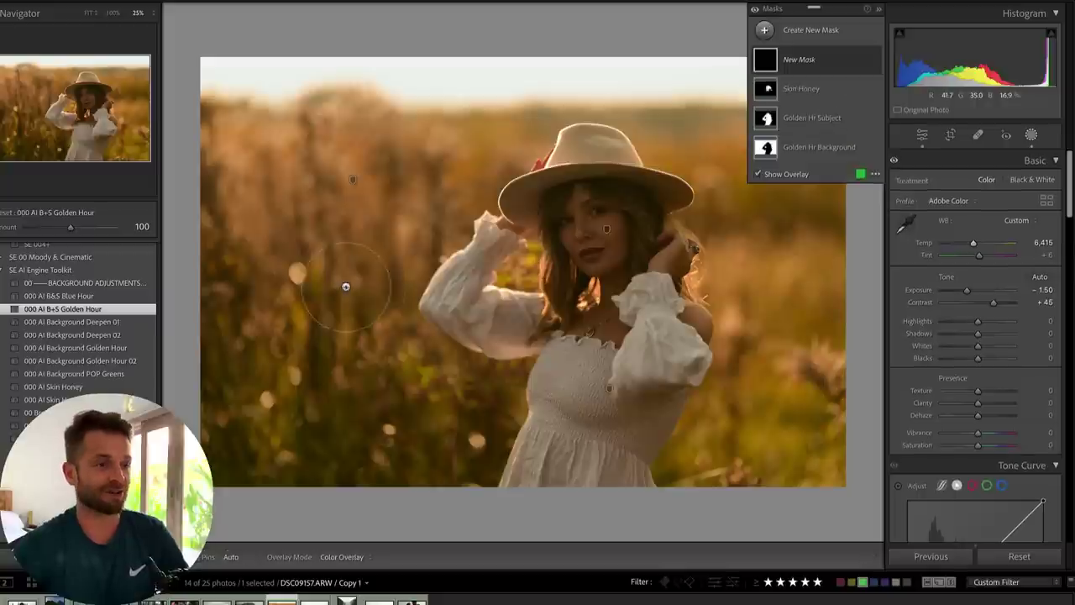
{"action": "left_click", "coordinate": [817, 123]}
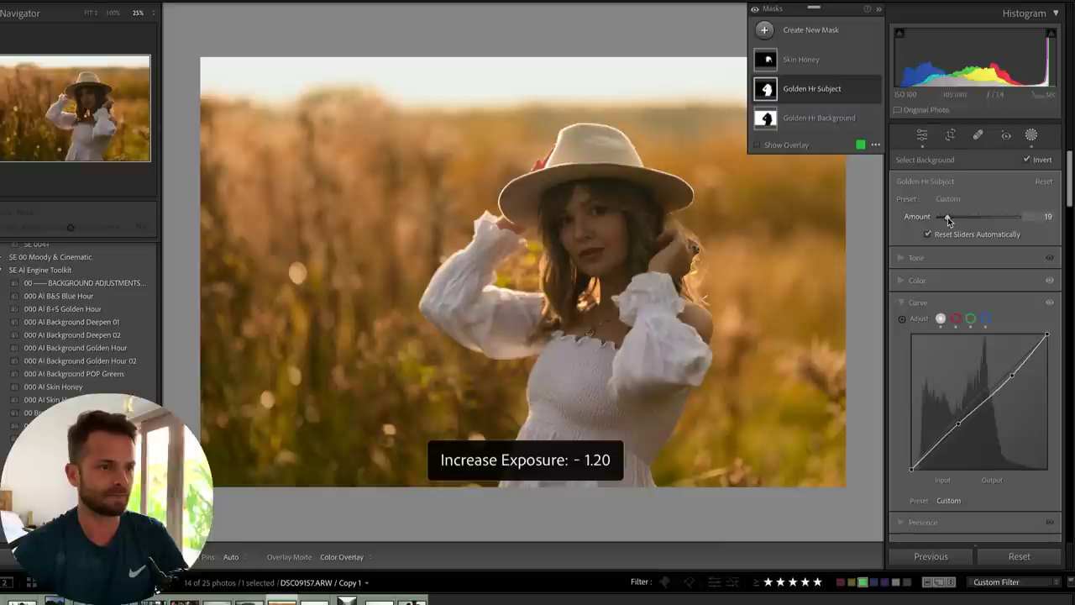
{"action": "key", "text": "shift+w"}
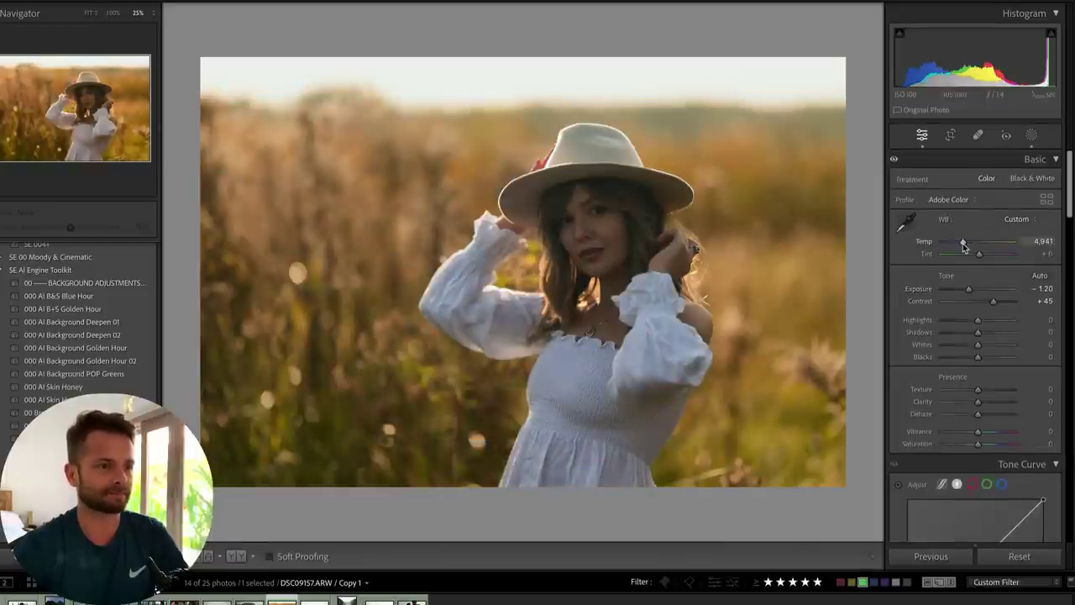
Deepen the portrait's Blacks to -19 and fine-tune its exposure.
{"action": "left_click_drag", "start_coordinate": [978, 356], "coordinate": [972, 360]}
{"action": "key", "text": "minus"}
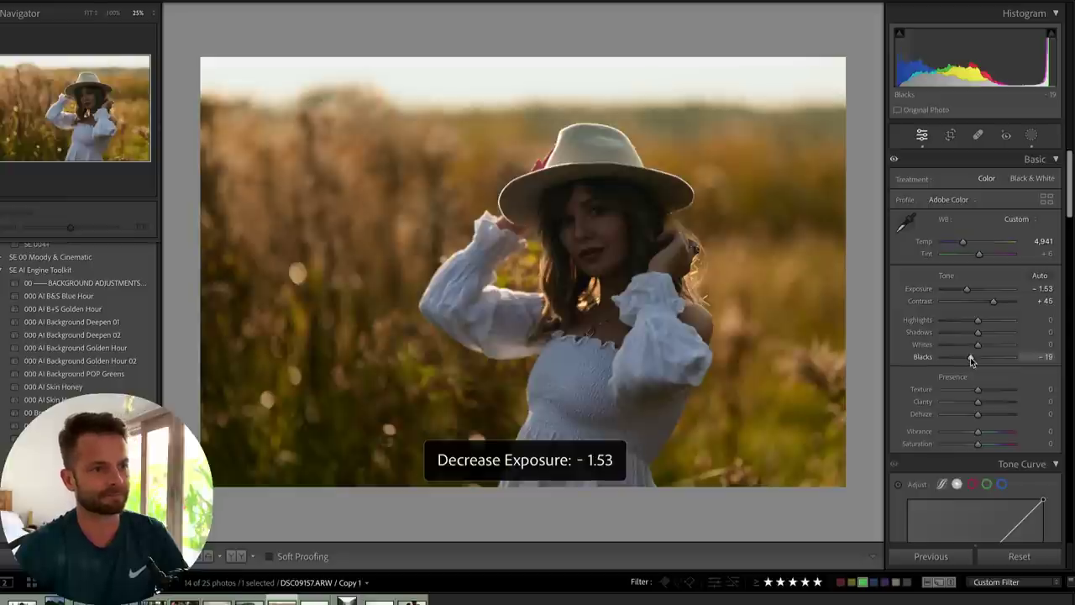
{"action": "key", "text": "plus"}
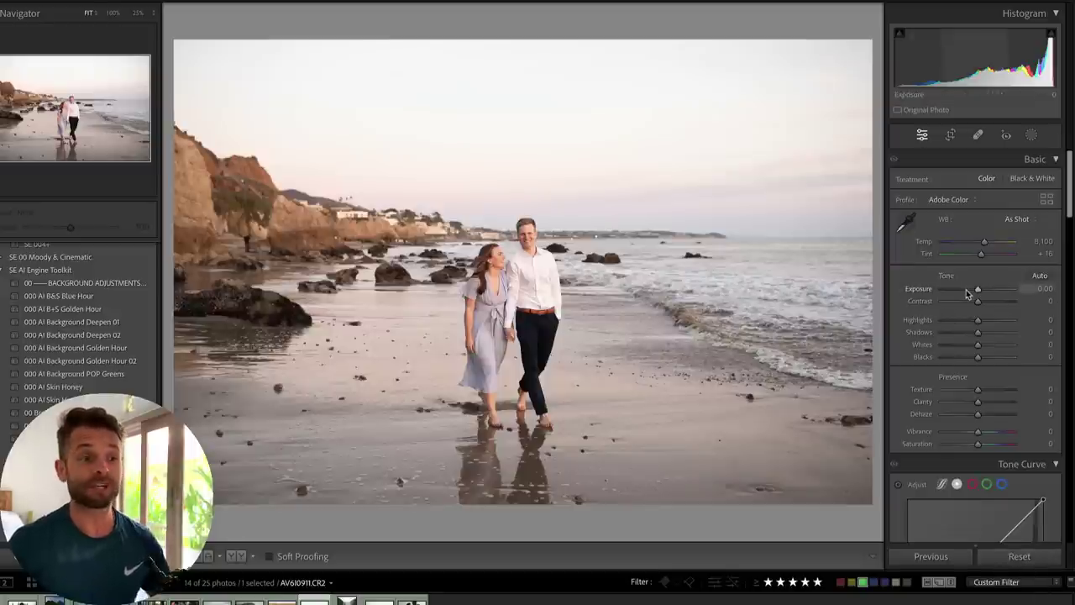
Shape a dramatic, heavily darkening hump in the beach photo's tone curve.
{"action": "scroll", "coordinate": [983, 403], "scroll_direction": "down", "scroll_amount": 3}
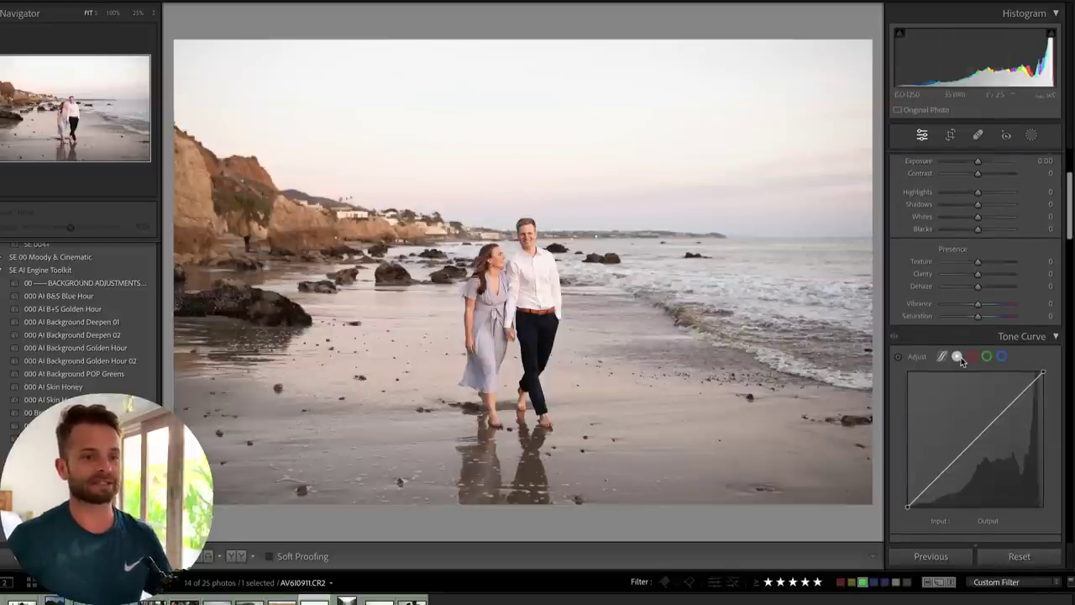
{"action": "left_click_drag", "start_coordinate": [998, 445], "coordinate": [1003, 454]}
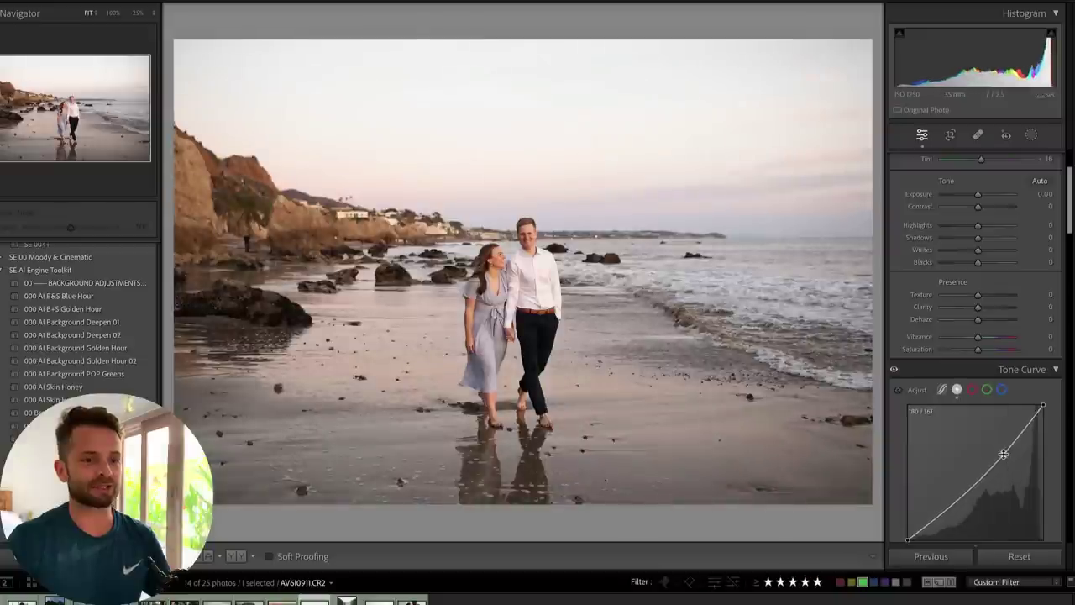
{"action": "left_click_drag", "start_coordinate": [948, 514], "coordinate": [944, 497]}
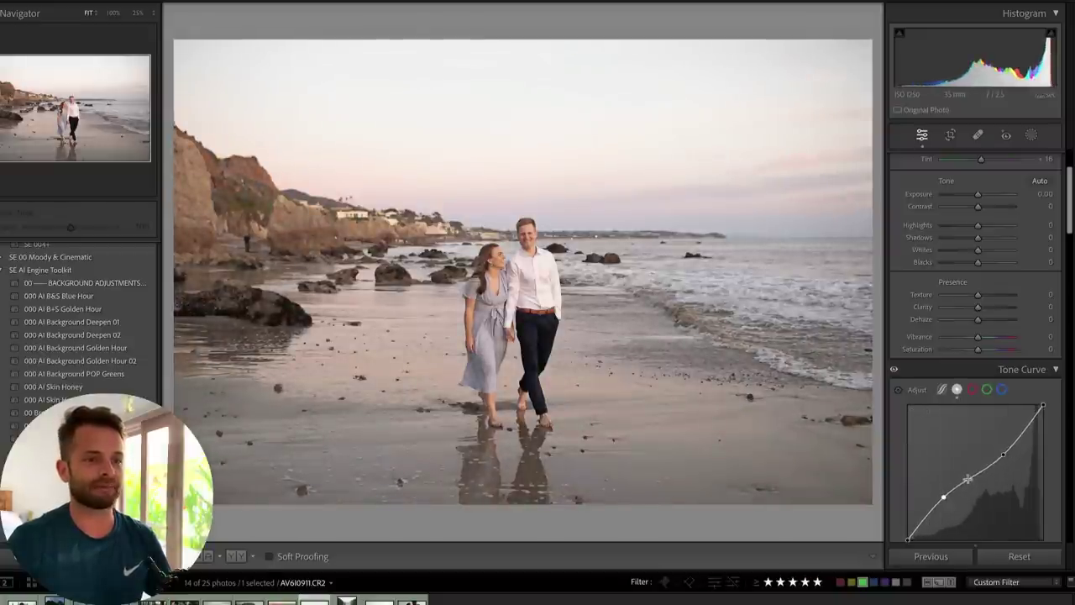
{"action": "left_click_drag", "start_coordinate": [1003, 458], "coordinate": [1015, 535]}
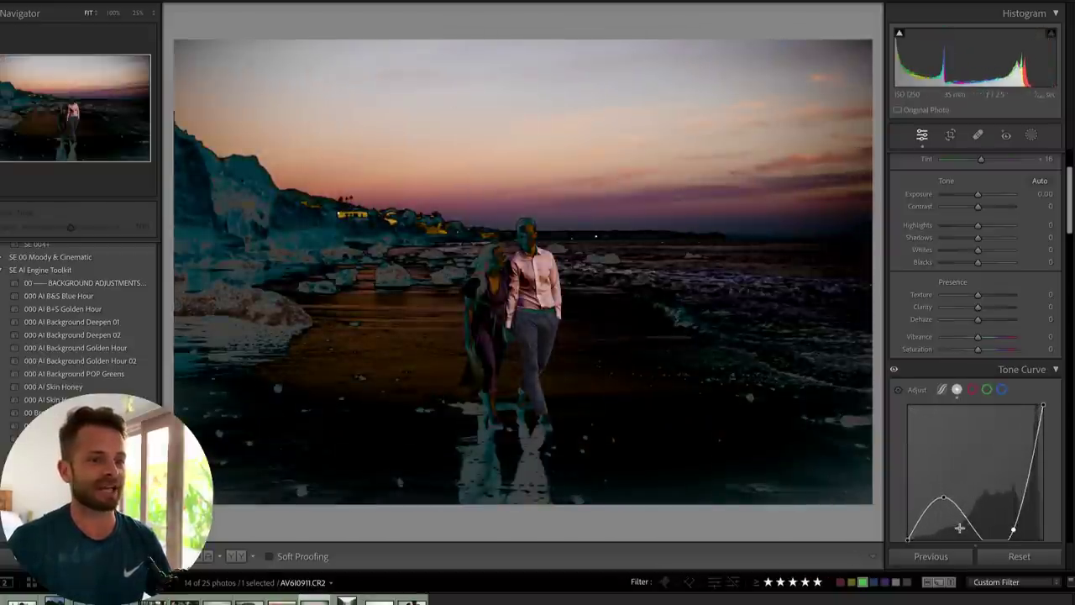
{"action": "left_click_drag", "start_coordinate": [943, 497], "coordinate": [946, 523]}
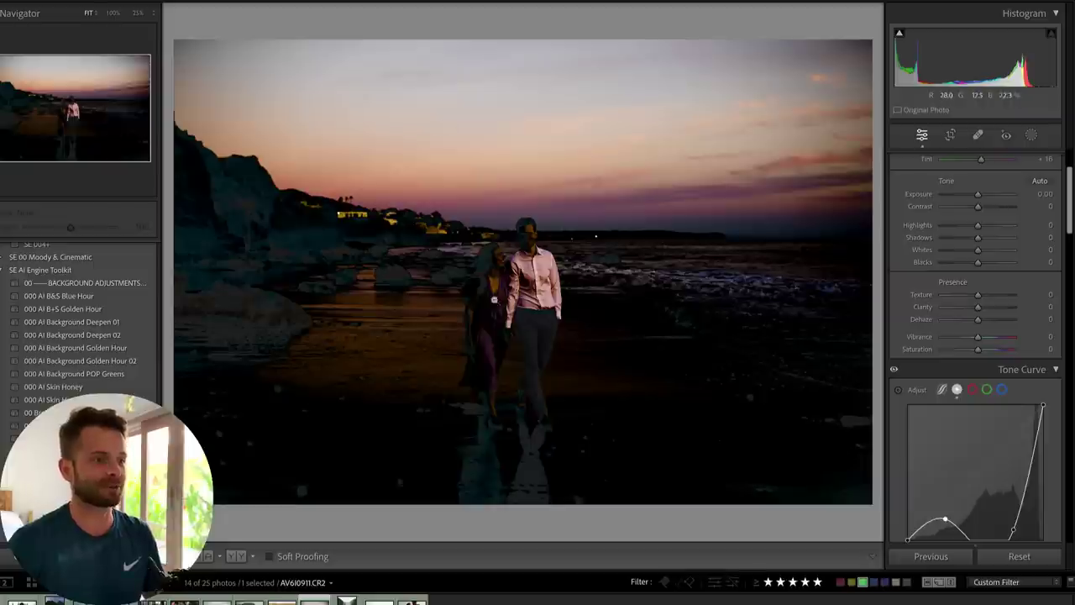
Copy the tone curve's channel settings and switch to masking.
{"action": "right_click", "coordinate": [943, 444]}
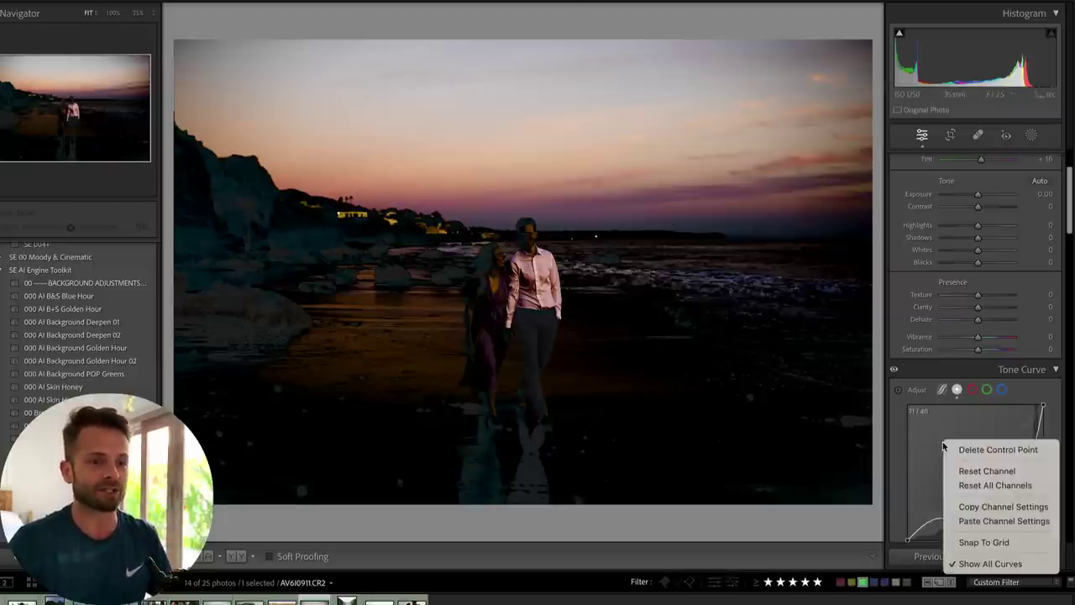
{"action": "left_click", "coordinate": [1010, 507]}
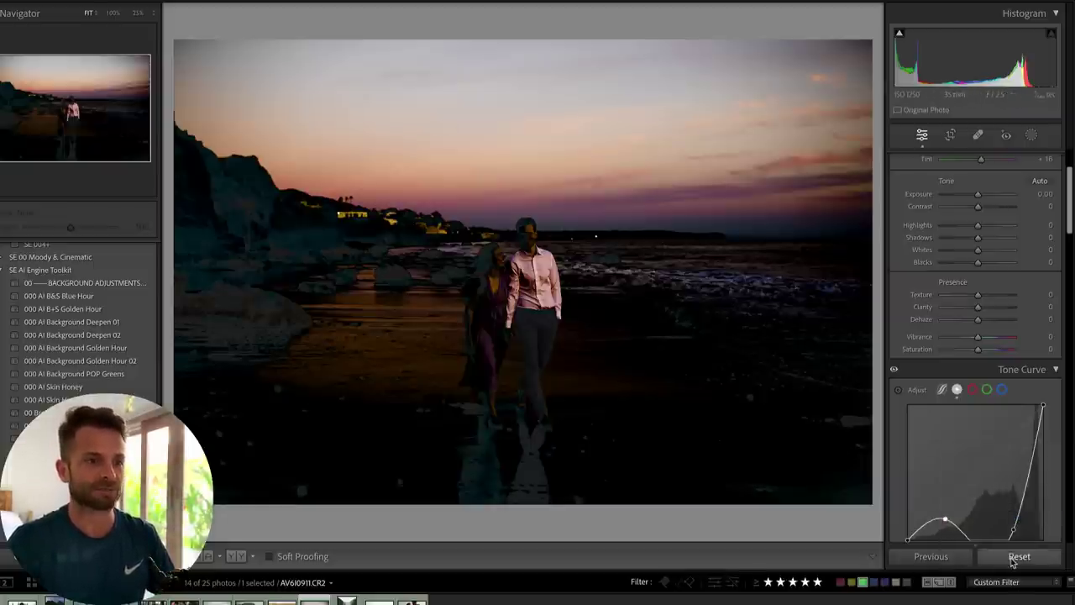
{"action": "key", "text": "shift+w"}
Create a Select Sky mask, paste the copied curve into it, and compare with it off.
{"action": "left_click", "coordinate": [764, 30]}
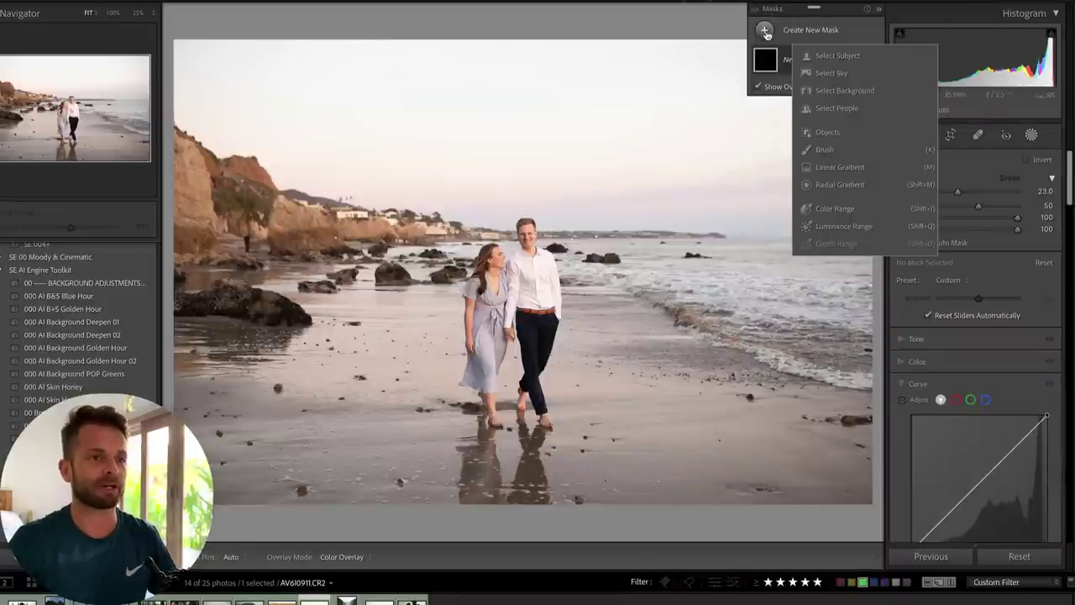
{"action": "left_click", "coordinate": [828, 74]}
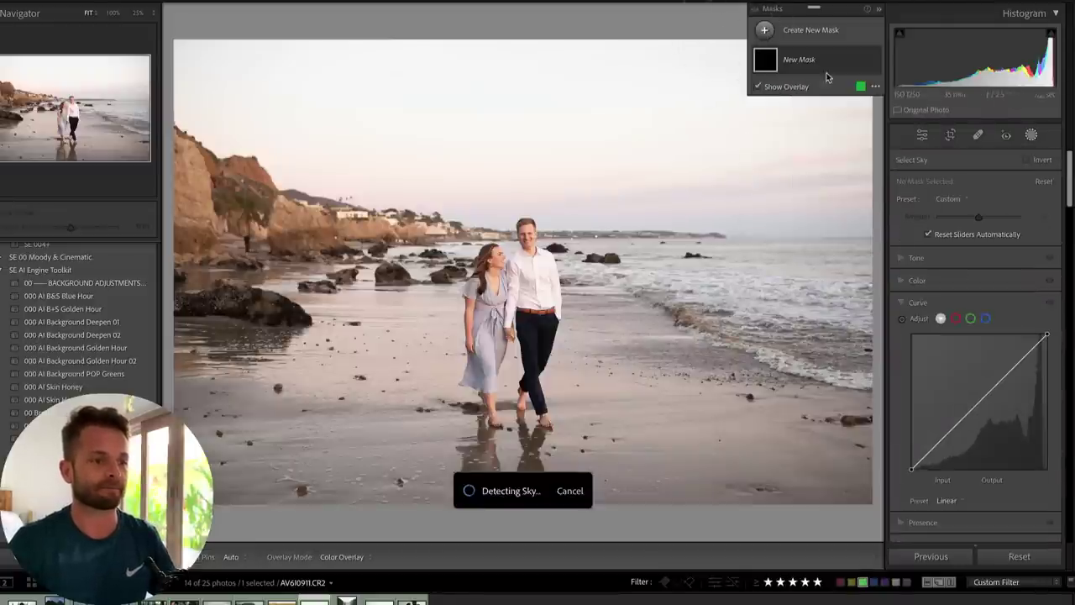
{"action": "right_click", "coordinate": [971, 368]}
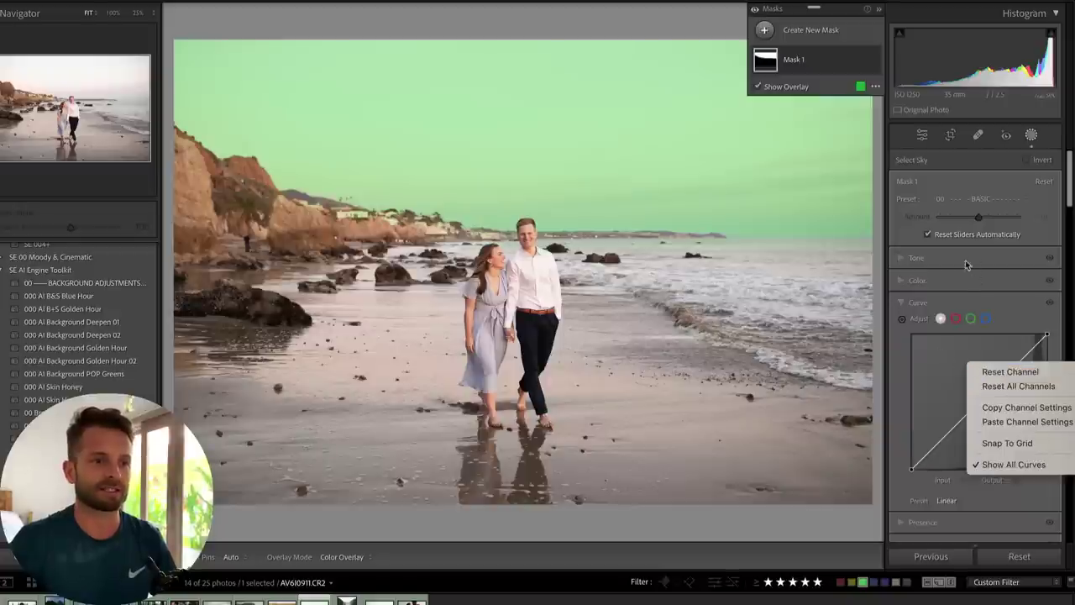
{"action": "left_click", "coordinate": [1020, 421]}
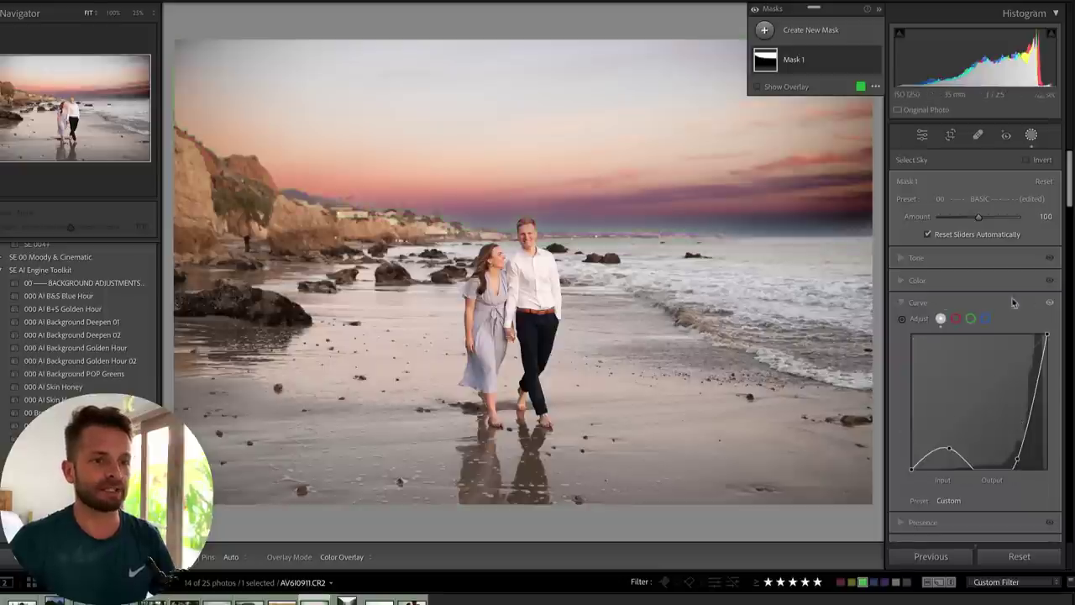
{"action": "left_click", "coordinate": [1049, 302]}
{"action": "left_click", "coordinate": [1049, 304]}
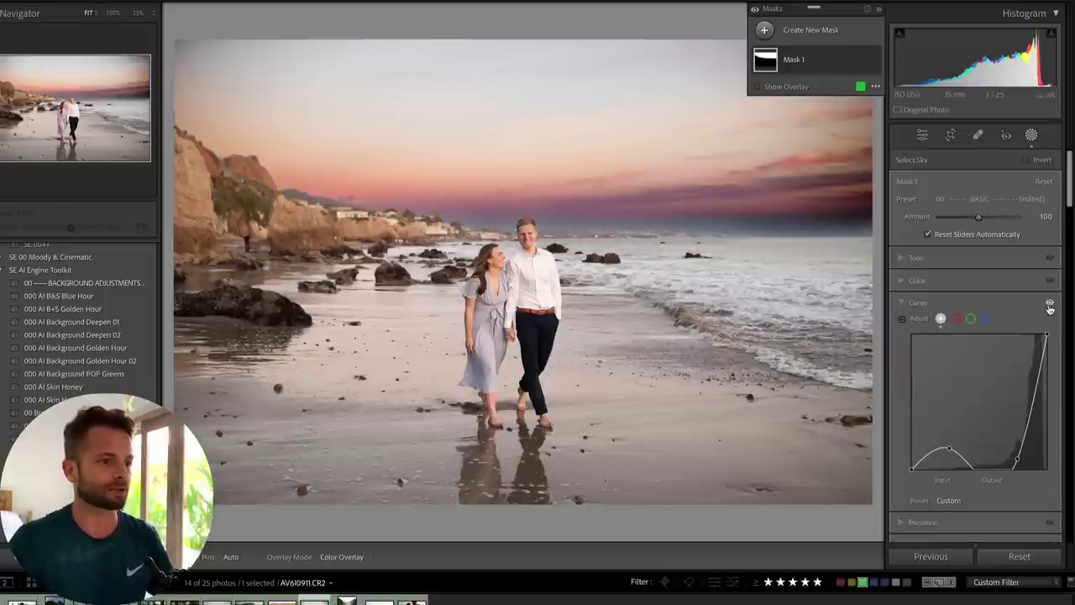
Lower exposure to -0.99 and reshape the sky curve, deleting the bump and raising a point to 200/136.
{"action": "key", "text": "minus"}
{"action": "key", "text": "minus"}
{"action": "key", "text": "minus"}
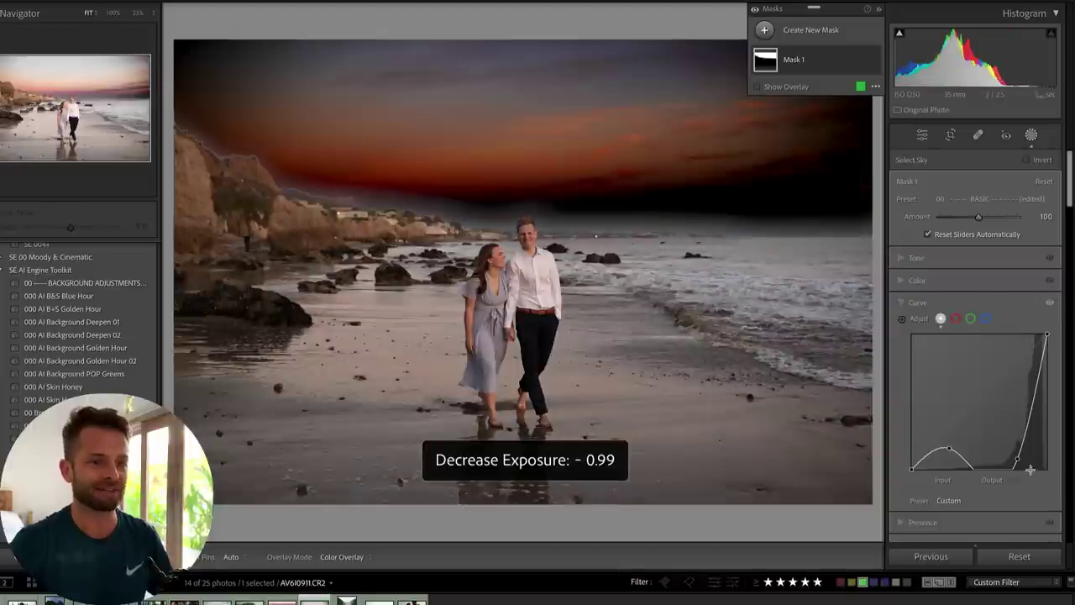
{"action": "mouse_move", "coordinate": [1008, 464]}
{"action": "left_mouse_down"}
{"action": "mouse_move", "coordinate": [1009, 448]}
{"action": "mouse_move", "coordinate": [1016, 454]}
{"action": "left_mouse_up"}
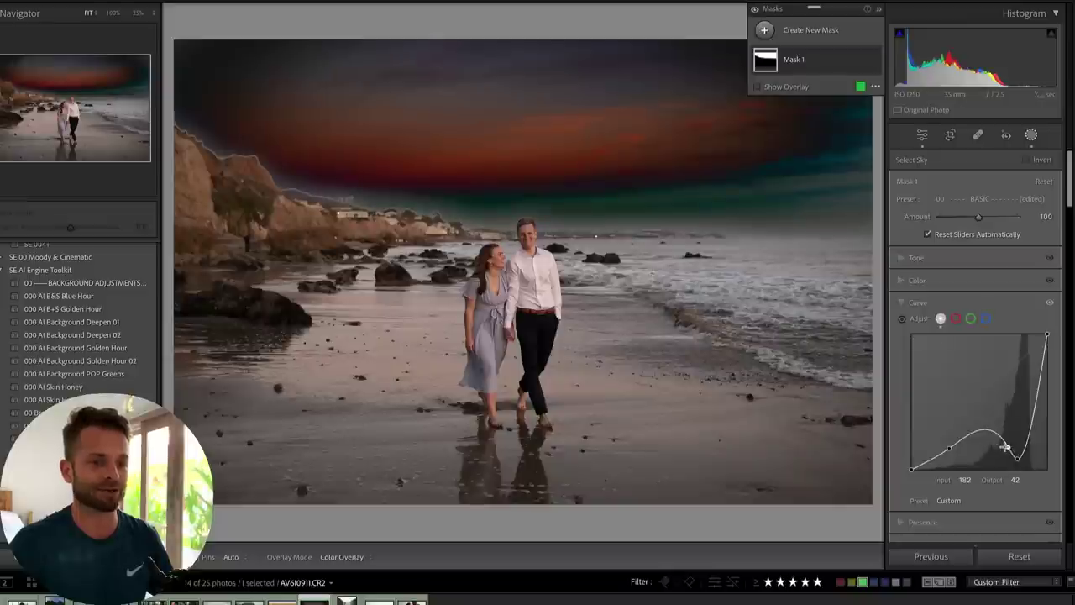
{"action": "right_click", "coordinate": [1010, 447]}
{"action": "left_click", "coordinate": [1018, 455]}
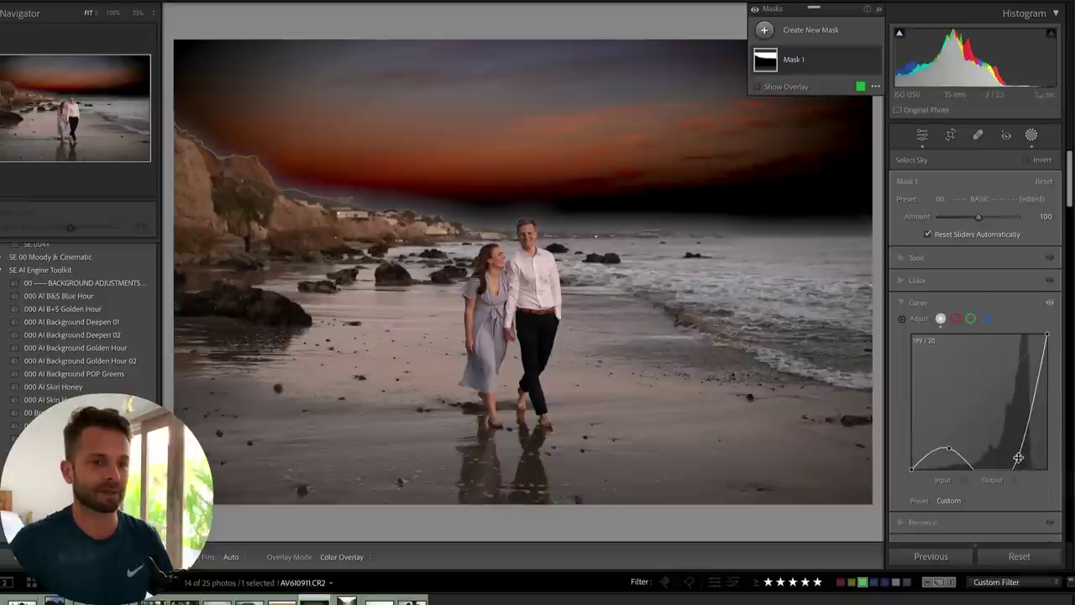
{"action": "left_click_drag", "start_coordinate": [1018, 460], "coordinate": [1020, 397]}
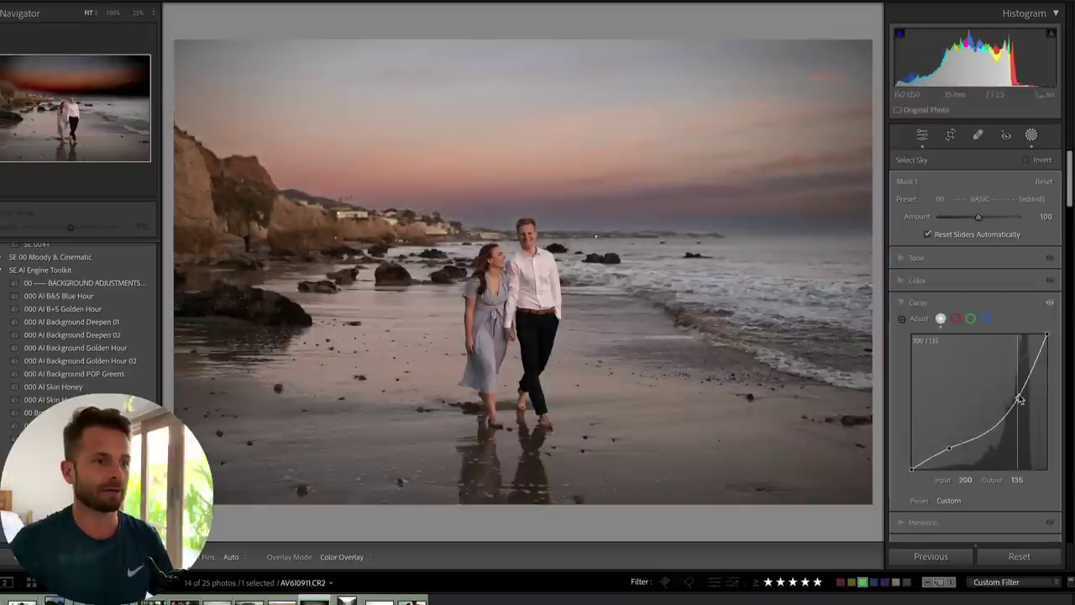
Build an S-shaped global tone curve on the beach photo.
{"action": "key", "text": "shift+w"}
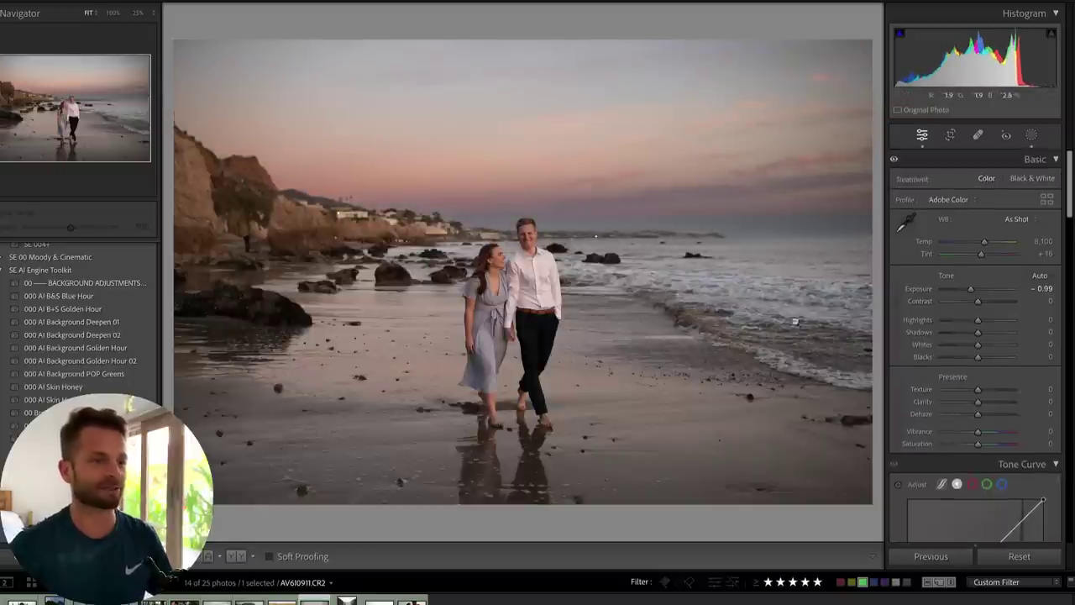
{"action": "scroll", "coordinate": [993, 448], "scroll_direction": "down", "scroll_amount": 3}
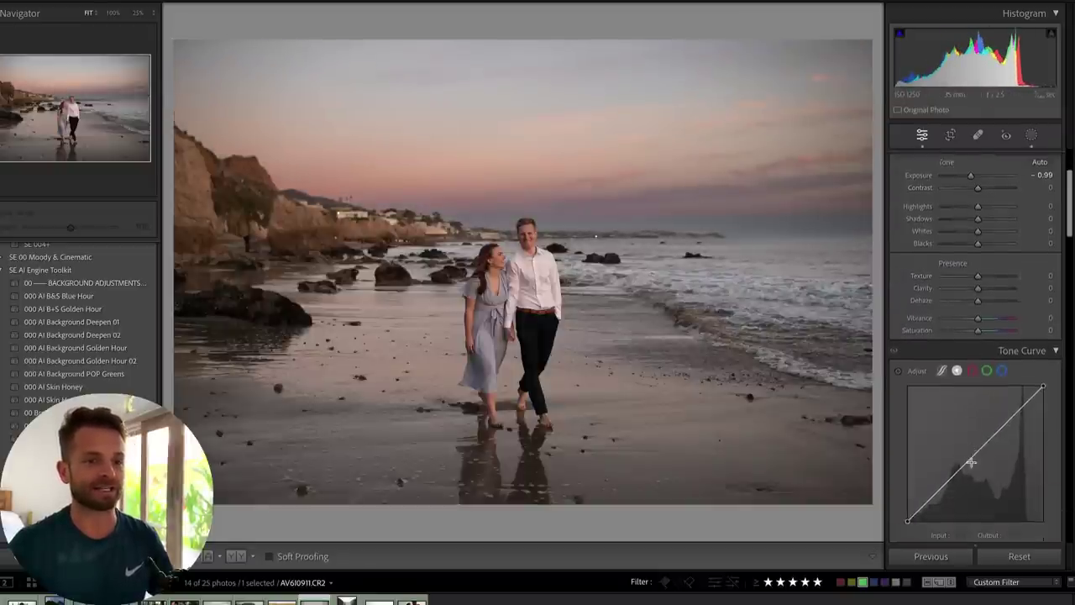
{"action": "left_click_drag", "start_coordinate": [1002, 429], "coordinate": [1001, 417]}
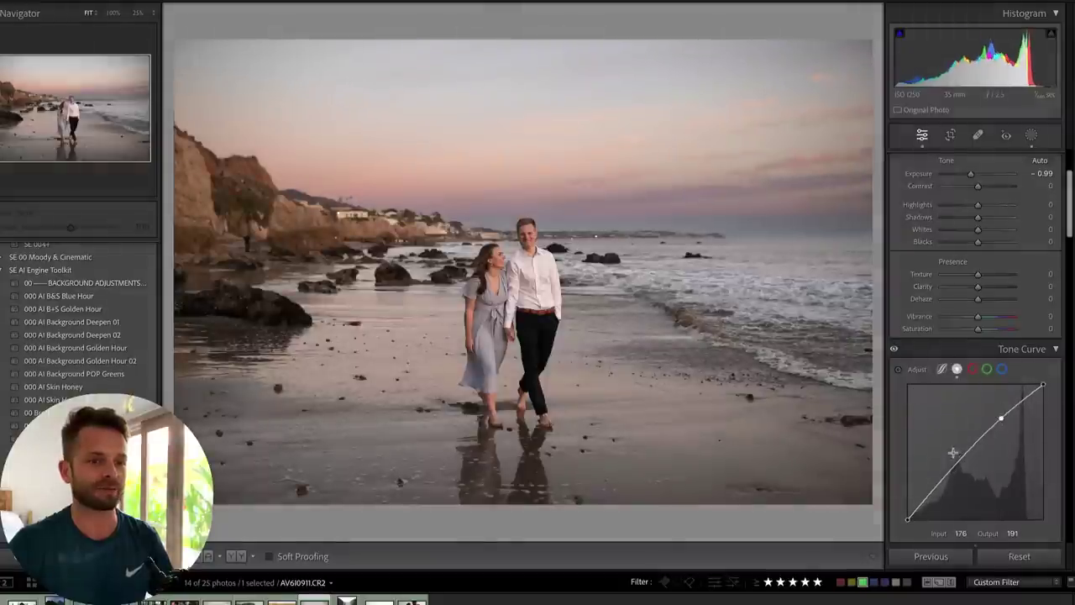
{"action": "left_click_drag", "start_coordinate": [948, 479], "coordinate": [951, 485]}
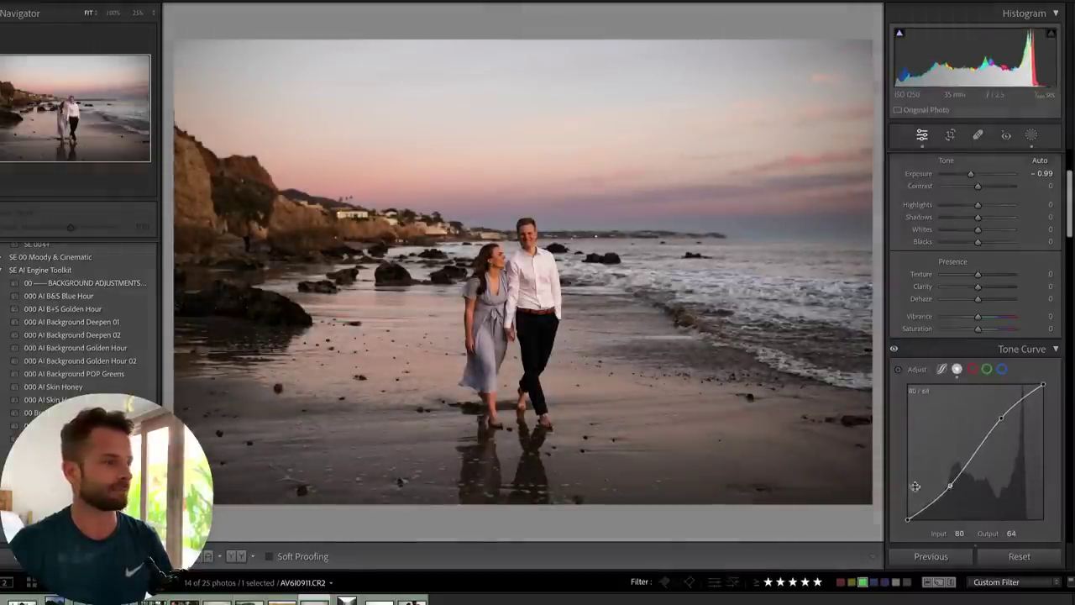
Apply 000 AI B&S Blue Hour at Amount 76, with exposure -1.09 and contrast +20.
{"action": "left_click", "coordinate": [87, 296]}
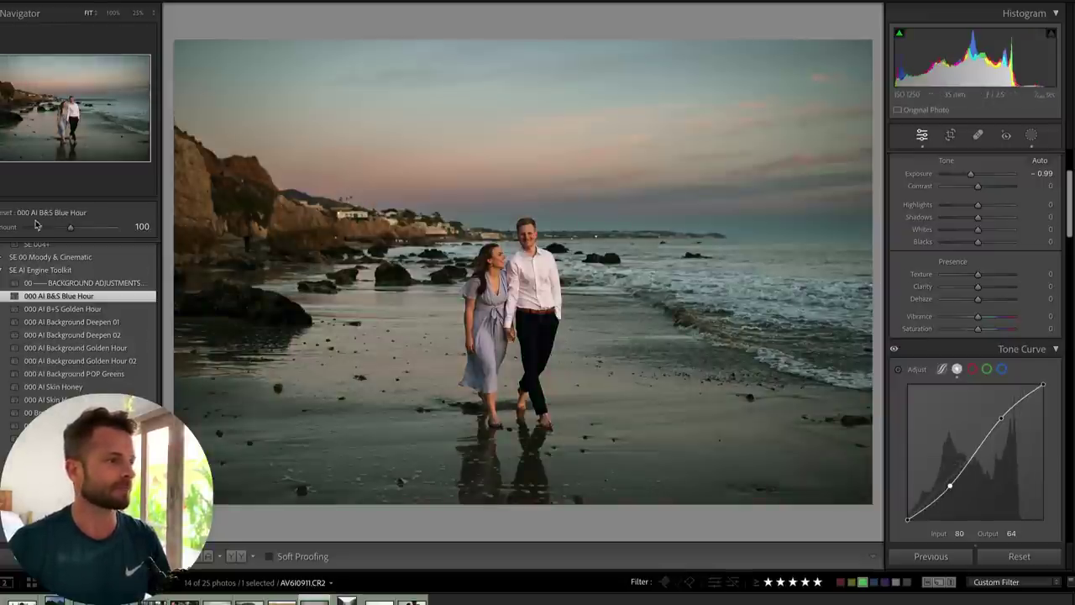
{"action": "left_click_drag", "start_coordinate": [71, 227], "coordinate": [60, 230]}
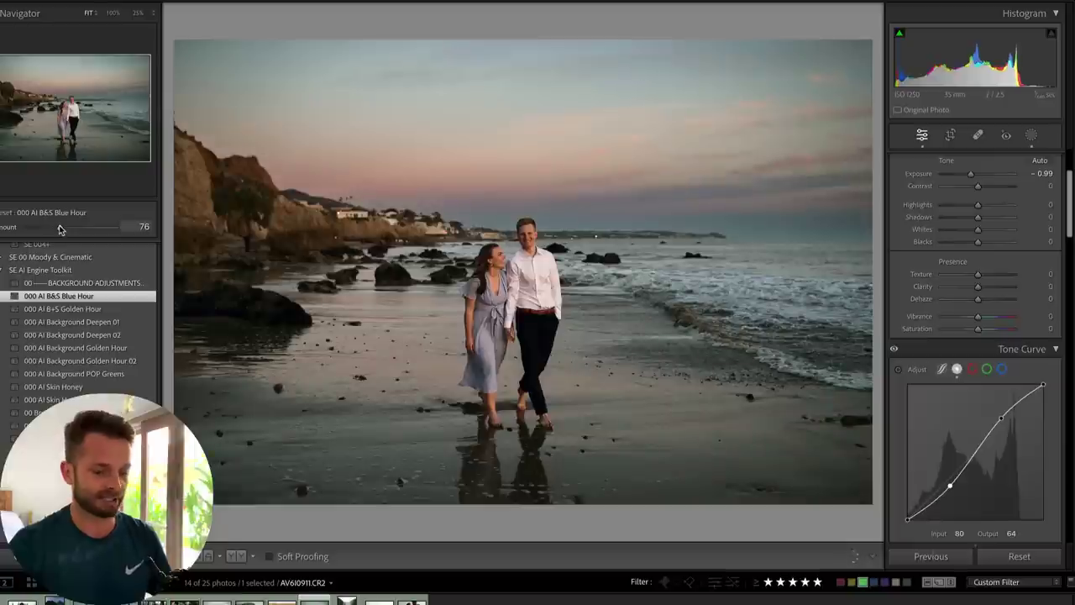
{"action": "key", "text": "minus"}
{"action": "key", "text": "minus"}
{"action": "key", "text": "equal"}
{"action": "key", "text": "equal"}
{"action": "key", "text": "minus"}
{"action": "scroll", "coordinate": [975, 252], "scroll_direction": "up", "scroll_amount": 2}
{"action": "scroll", "coordinate": [975, 252], "scroll_direction": "up", "scroll_amount": 3}
{"action": "left_click_drag", "start_coordinate": [978, 300], "coordinate": [989, 304]}
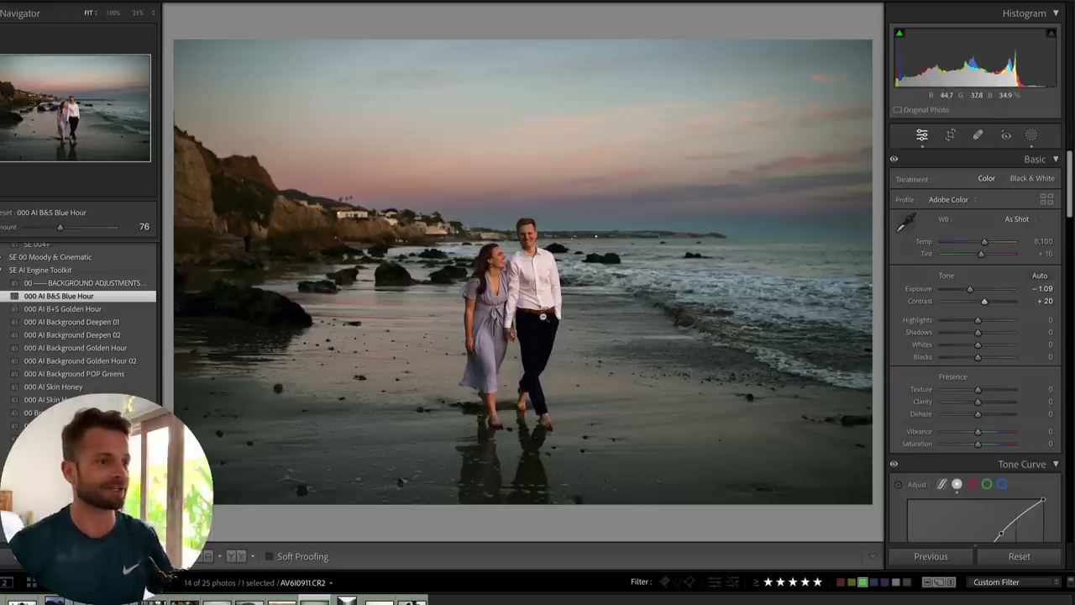
Give the Iceland waterfall photo the Blue Hour preset with temperature 7,669, contrast +38, exposure -0.33.
{"action": "key", "text": "Right"}
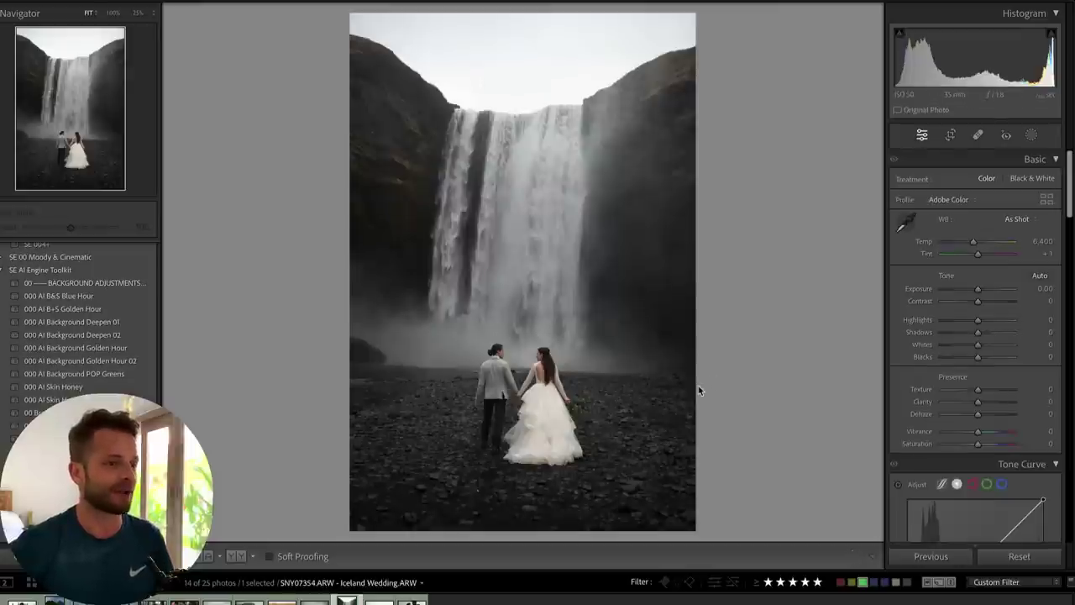
{"action": "left_click", "coordinate": [58, 297]}
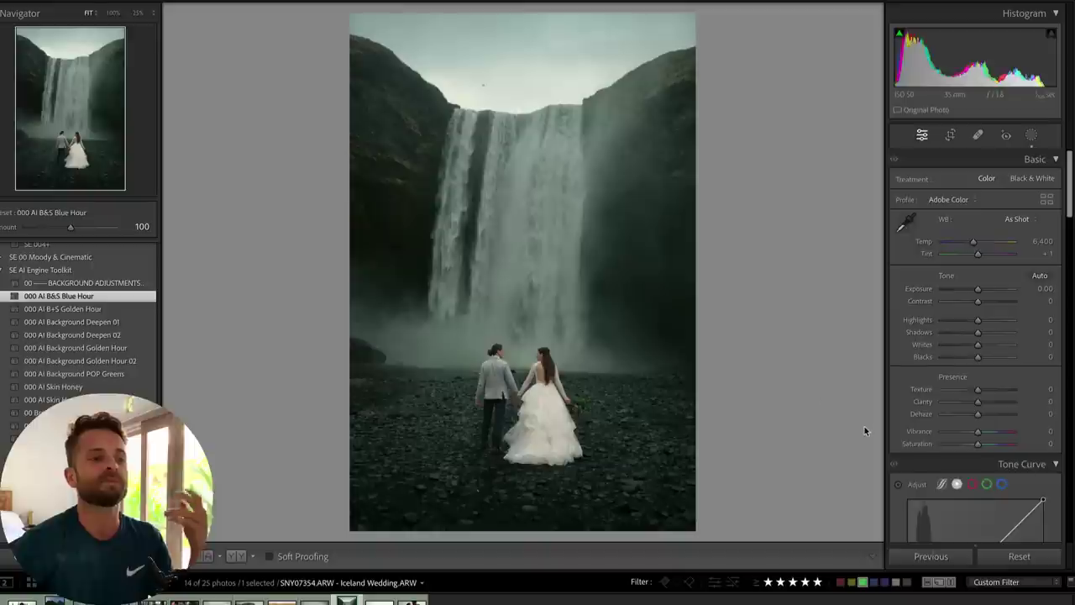
{"action": "left_click_drag", "start_coordinate": [973, 241], "coordinate": [989, 245]}
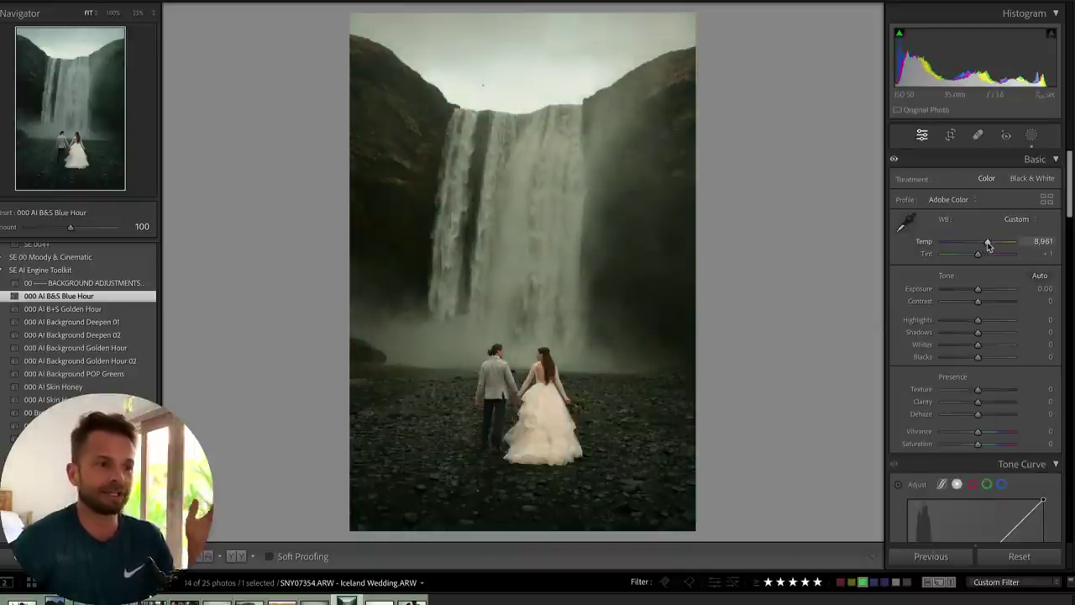
{"action": "left_click_drag", "start_coordinate": [978, 301], "coordinate": [992, 303]}
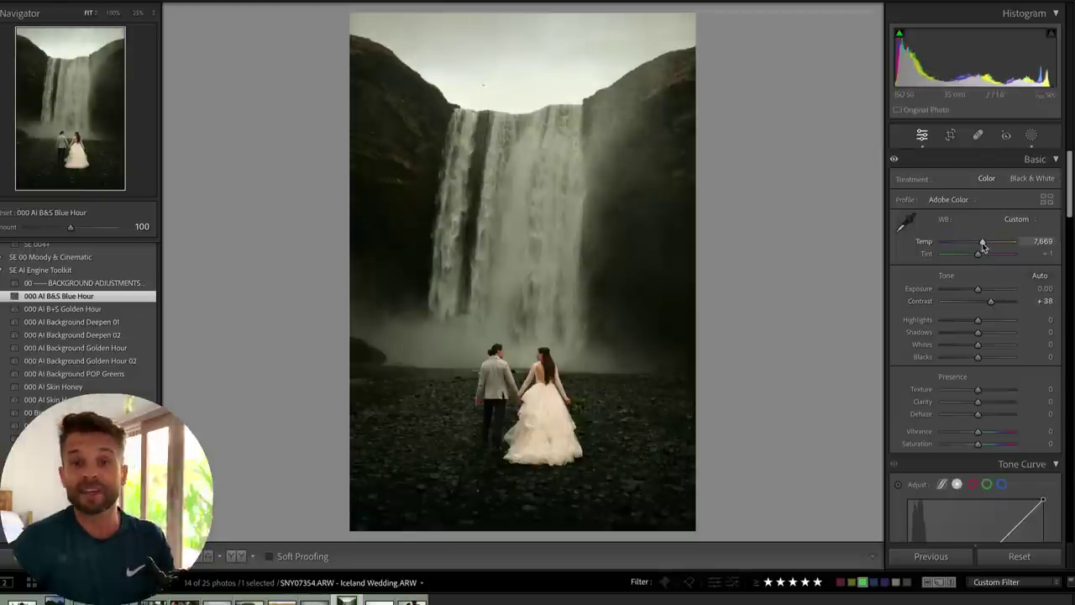
{"action": "key", "text": "minus"}
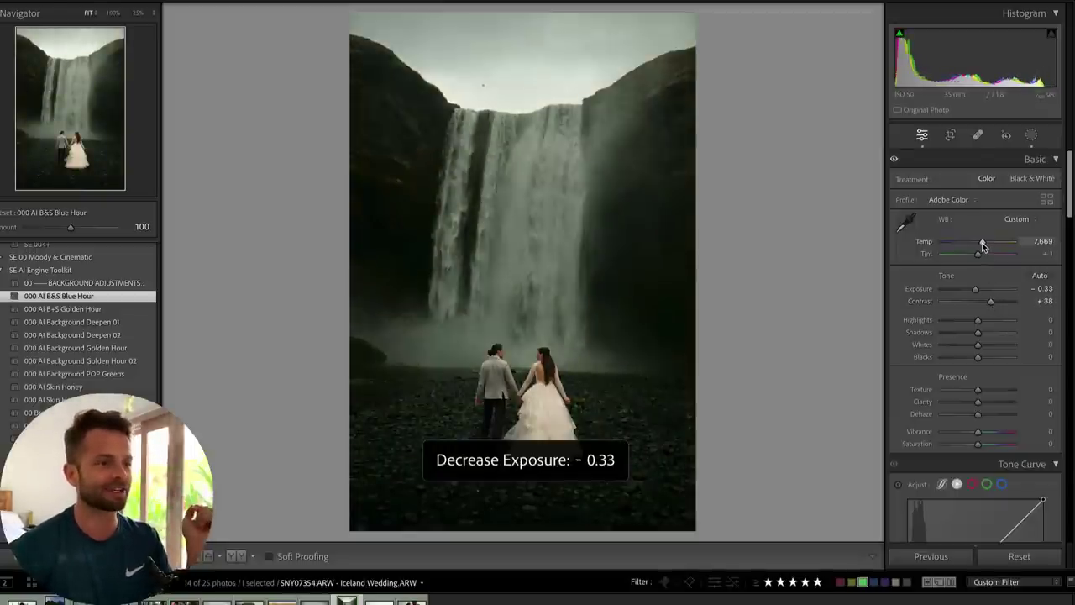
{"action": "key", "text": "Right"}
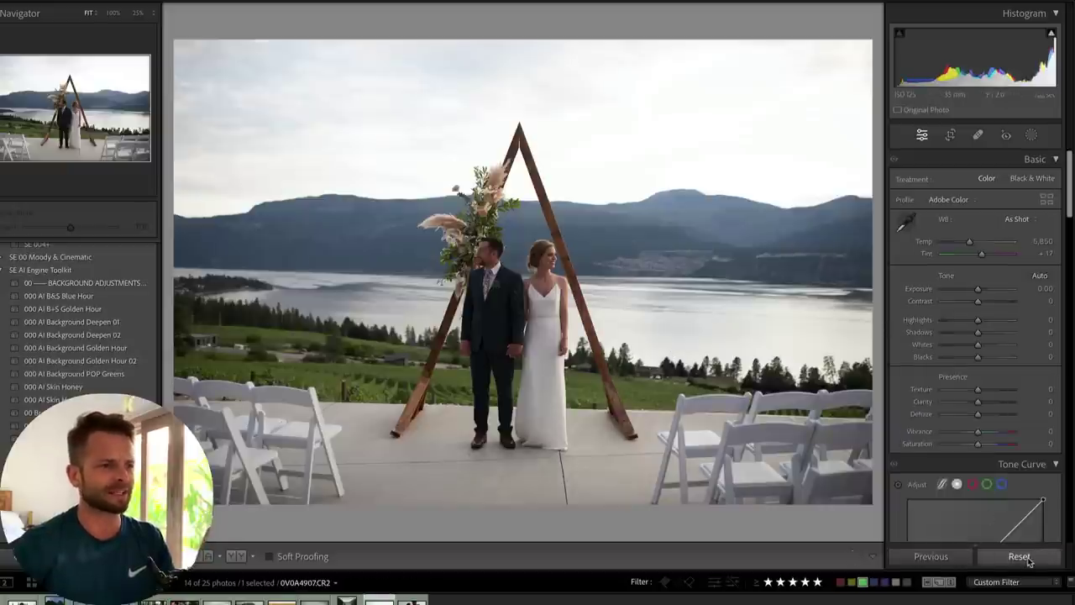
Apply AI B&S Blue Hour to the vineyard ceremony photo, with exposure at -0.85 and a darker sky.
{"action": "left_click_drag", "start_coordinate": [978, 288], "coordinate": [979, 290]}
{"action": "left_click", "coordinate": [106, 298]}
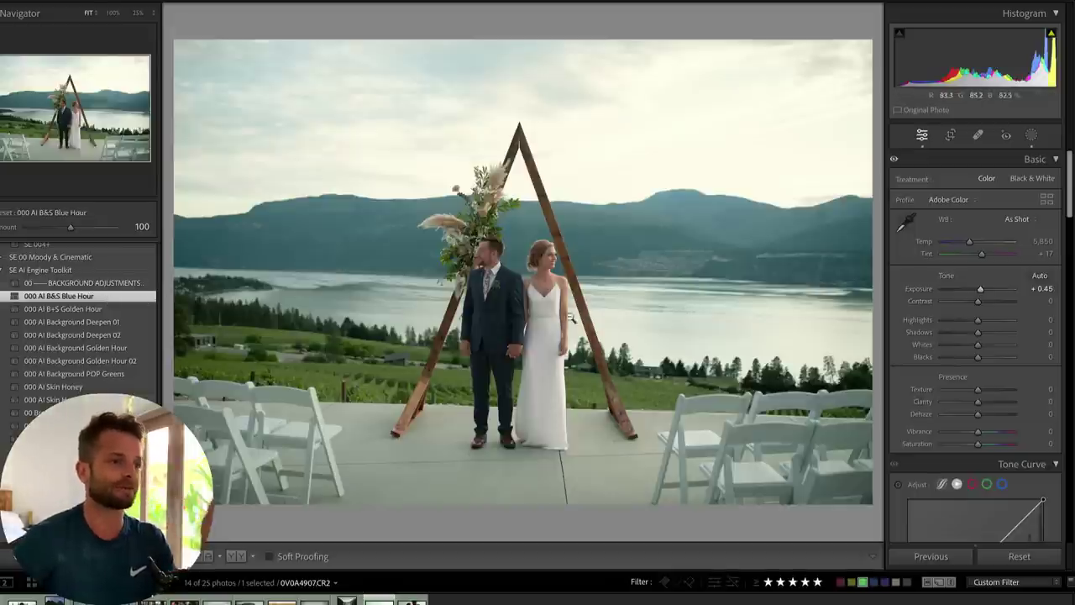
{"action": "scroll", "coordinate": [76, 336], "scroll_direction": "down", "scroll_amount": 3}
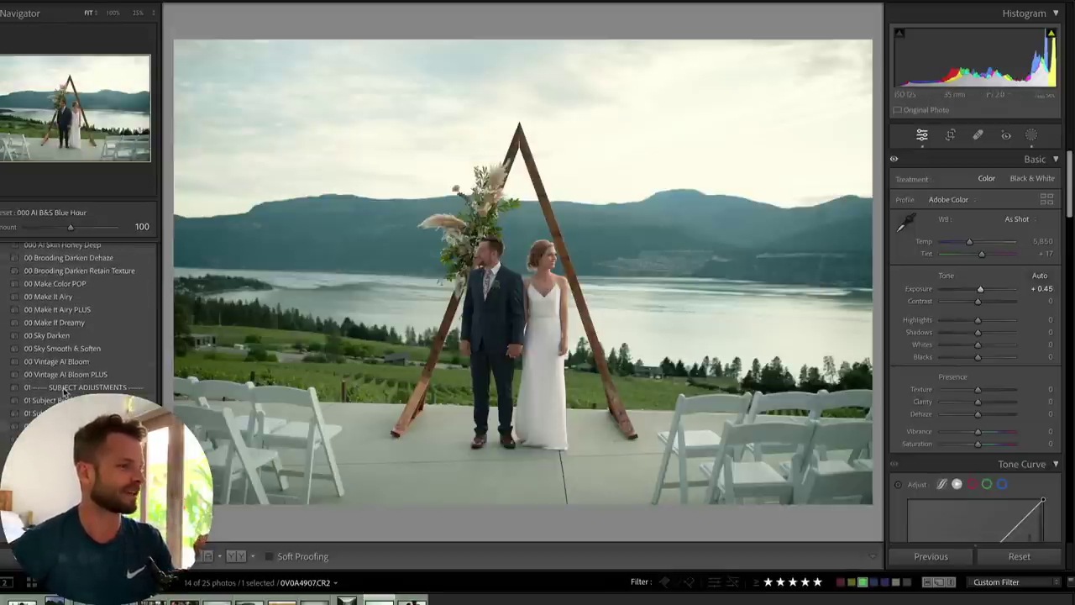
{"action": "scroll", "coordinate": [71, 341], "scroll_direction": "up", "scroll_amount": 3}
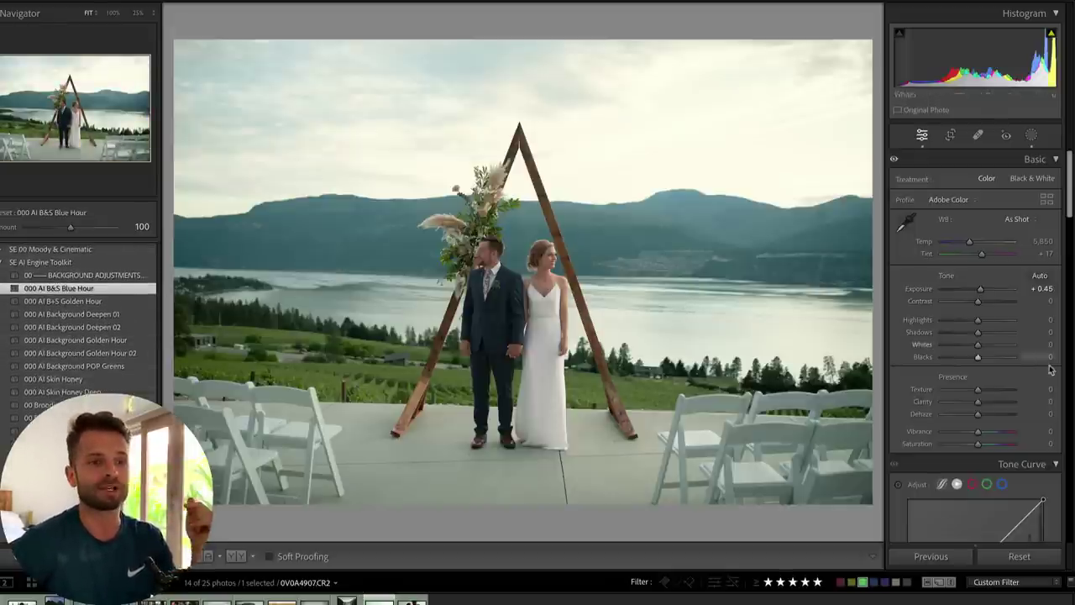
{"action": "left_click_drag", "start_coordinate": [980, 290], "coordinate": [967, 296]}
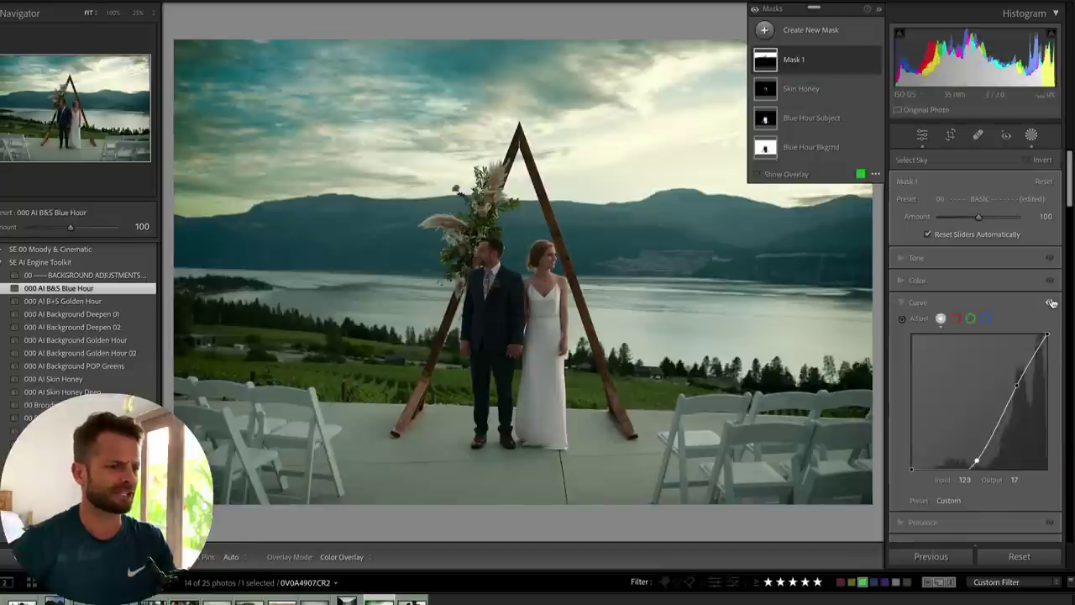
{"action": "key", "text": "Right"}
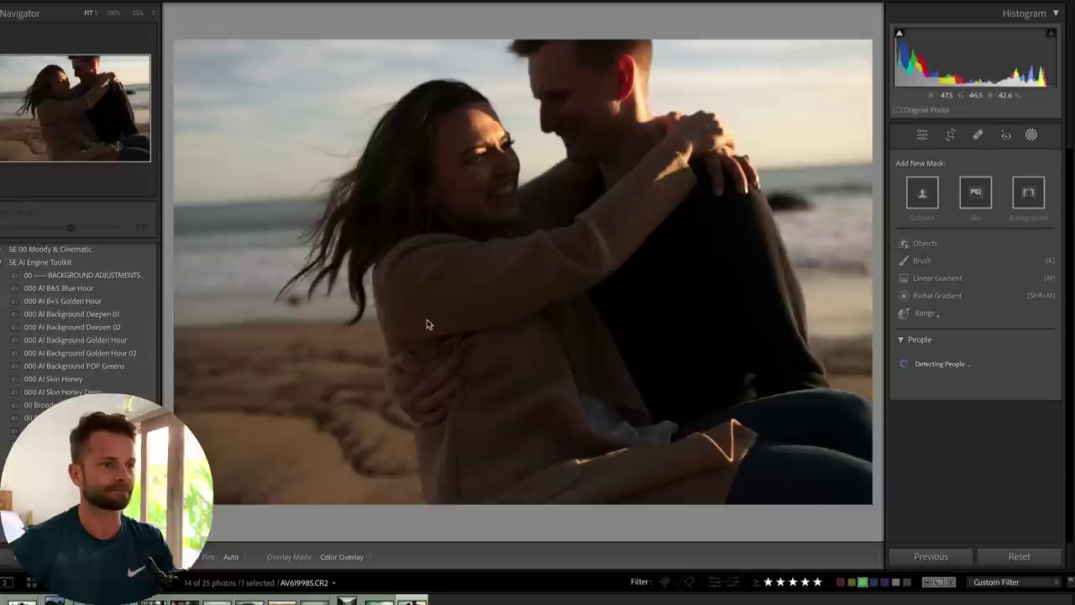
Fit the beach couple photo in view, then try the SE 001 Natural preset.
{"action": "left_click", "coordinate": [426, 320]}
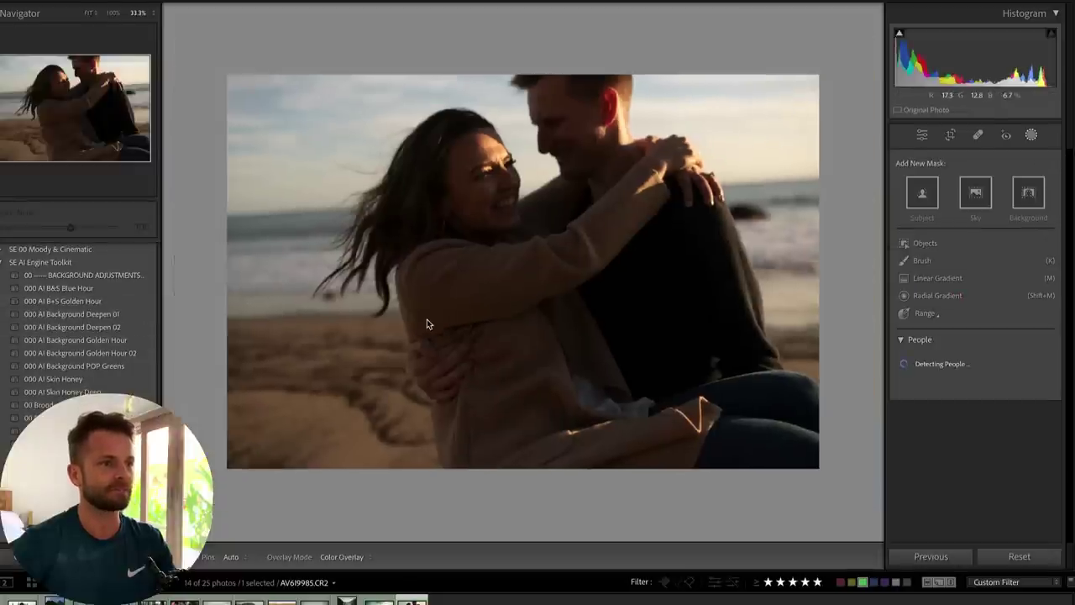
{"action": "scroll", "coordinate": [116, 332], "scroll_direction": "up", "scroll_amount": 5}
{"action": "scroll", "coordinate": [116, 336], "scroll_direction": "down", "scroll_amount": 1}
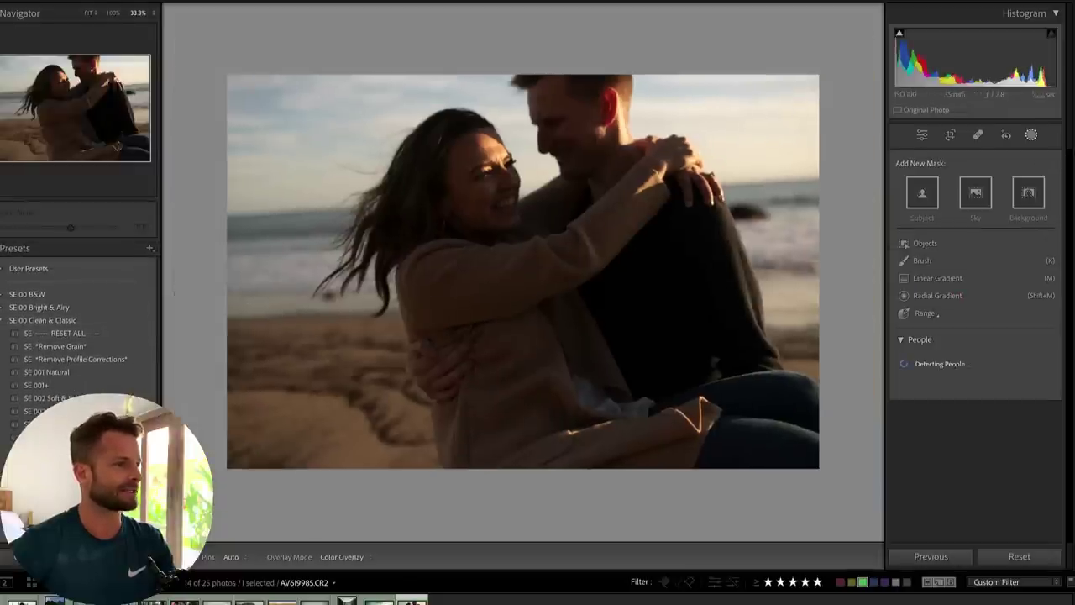
{"action": "left_click", "coordinate": [57, 372]}
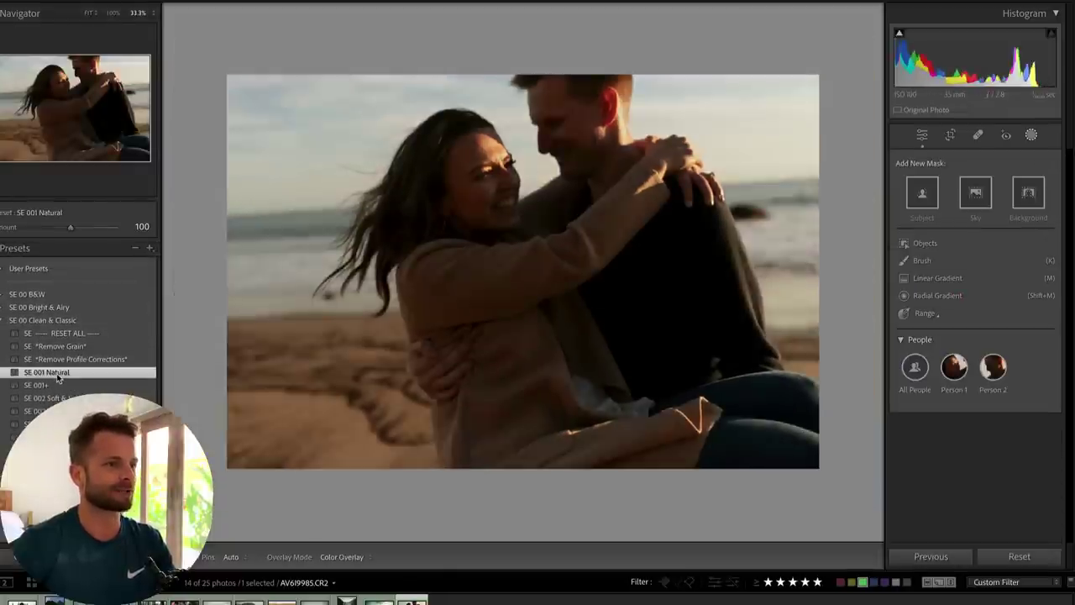
{"action": "left_click", "coordinate": [46, 320]}
Apply the 000 AI B+S Golden Hour preset and reduce its amount to 10.
{"action": "scroll", "coordinate": [71, 336], "scroll_direction": "down", "scroll_amount": 3}
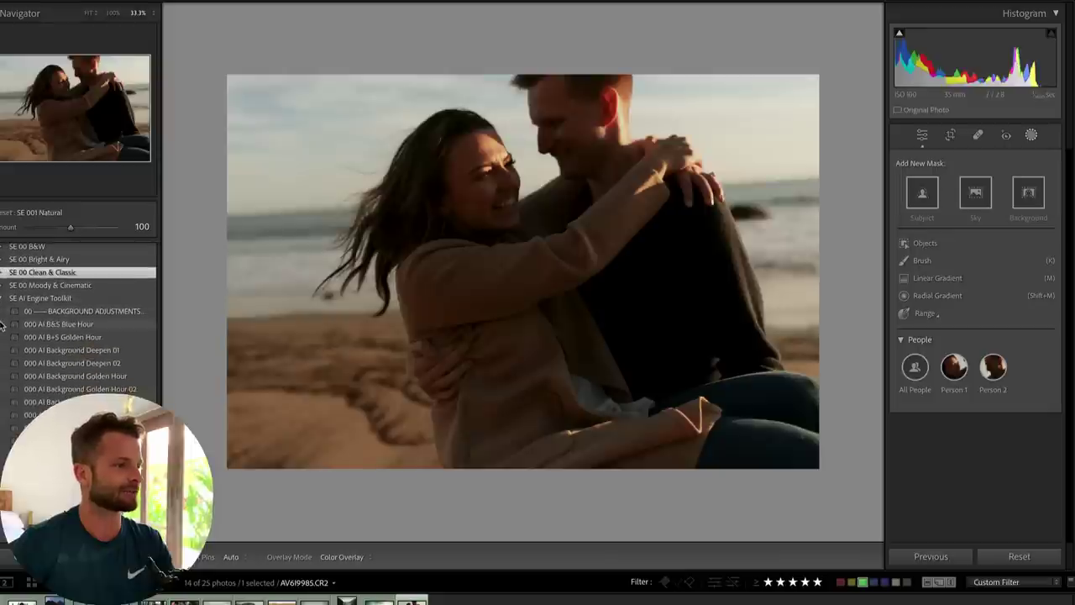
{"action": "scroll", "coordinate": [71, 336], "scroll_direction": "down", "scroll_amount": 3}
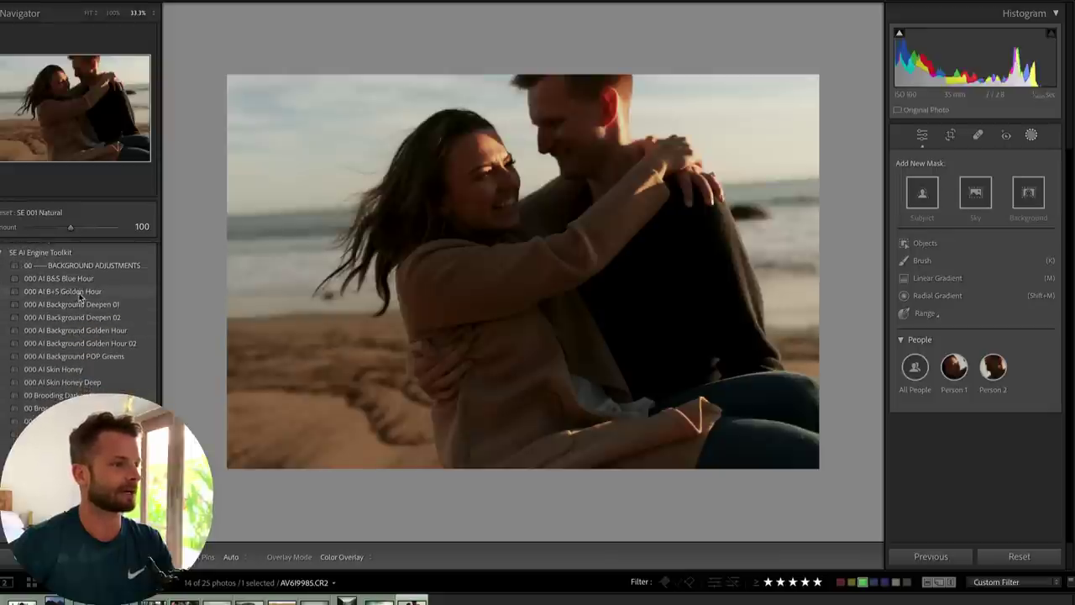
{"action": "left_click", "coordinate": [80, 293]}
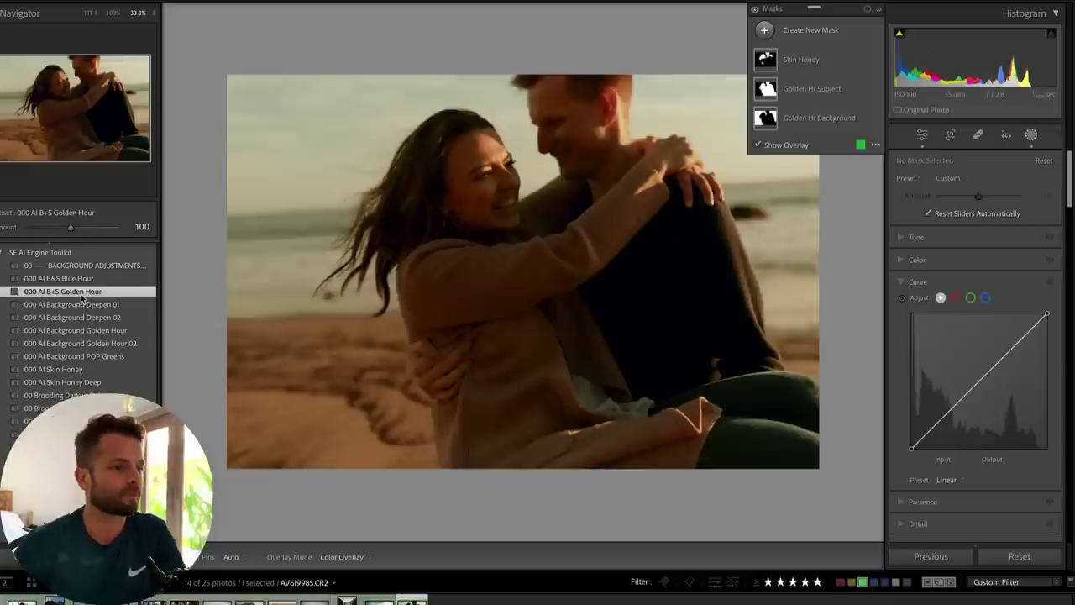
{"action": "mouse_move", "coordinate": [71, 227]}
{"action": "left_mouse_down"}
{"action": "mouse_move", "coordinate": [45, 228]}
{"action": "mouse_move", "coordinate": [73, 234]}
{"action": "left_mouse_up"}
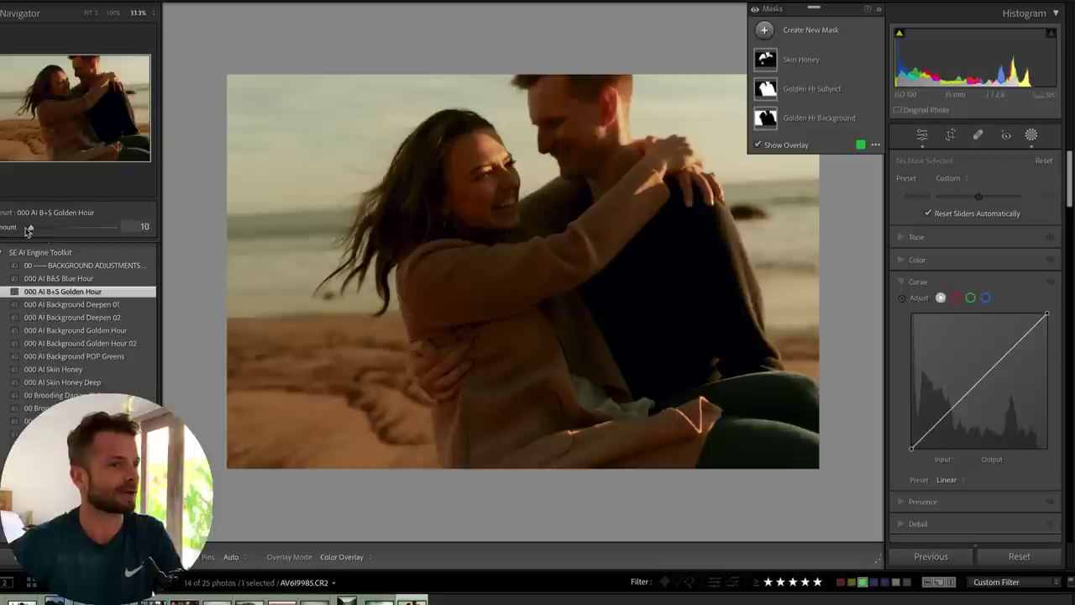